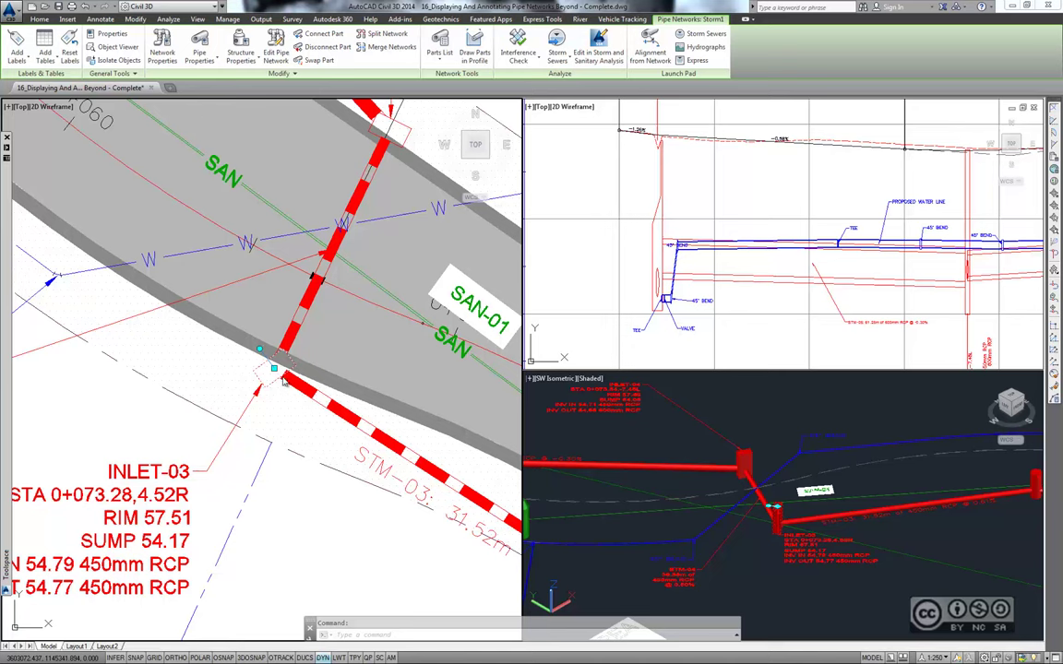
{"action": "left_click", "coordinate": [245, 61]}
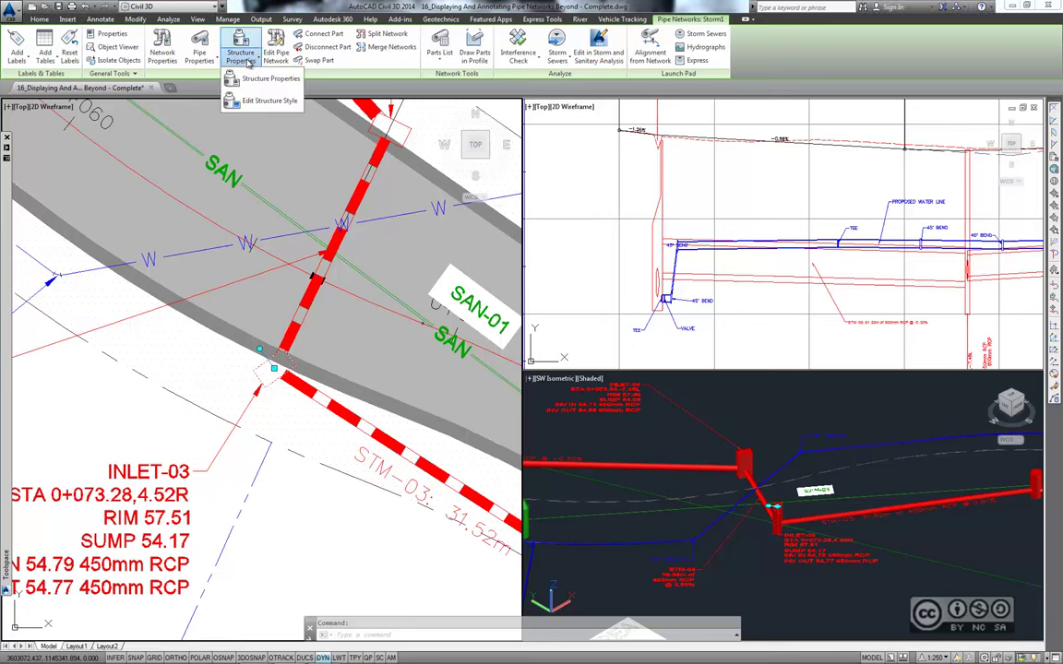
{"action": "left_click", "coordinate": [270, 103]}
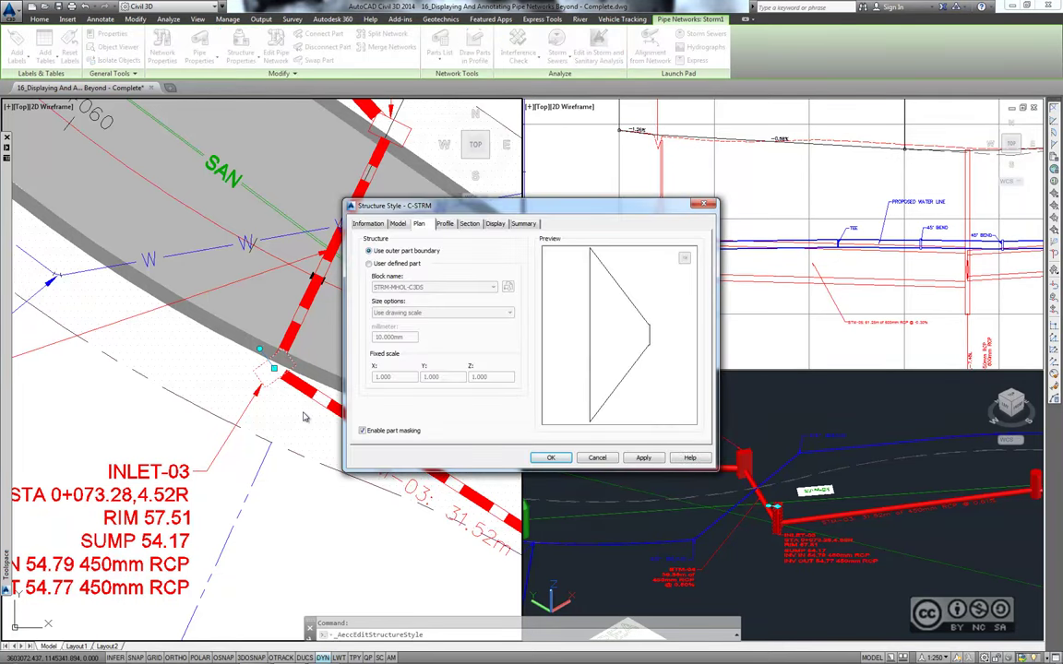
{"action": "left_click", "coordinate": [398, 224]}
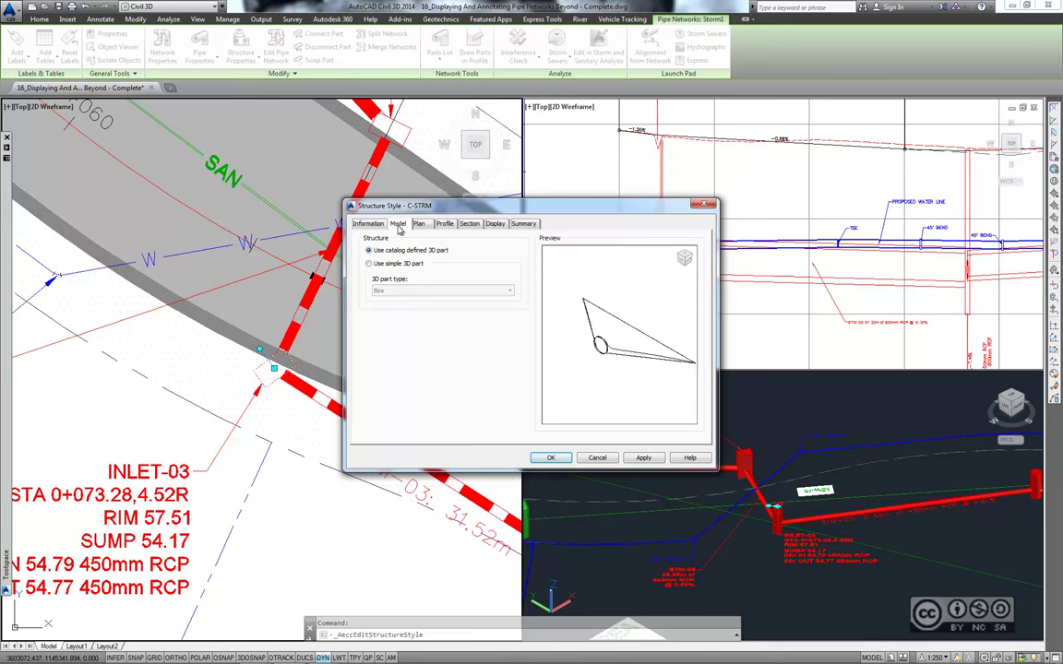
{"action": "left_click", "coordinate": [418, 224]}
{"action": "left_click", "coordinate": [445, 224]}
{"action": "left_click", "coordinate": [470, 225]}
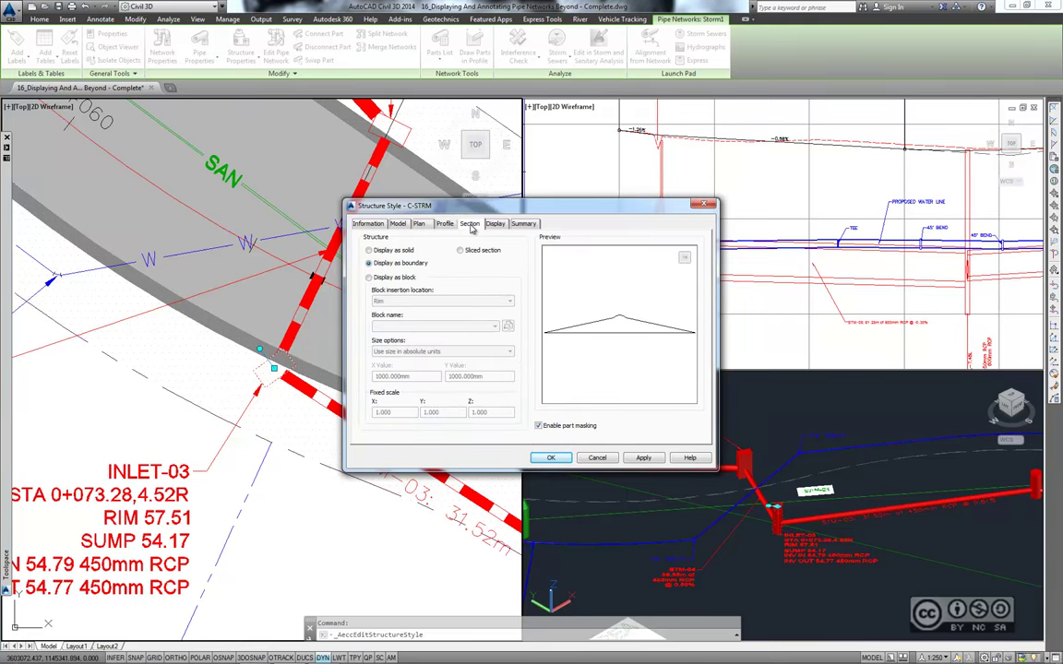
{"action": "left_click", "coordinate": [398, 225]}
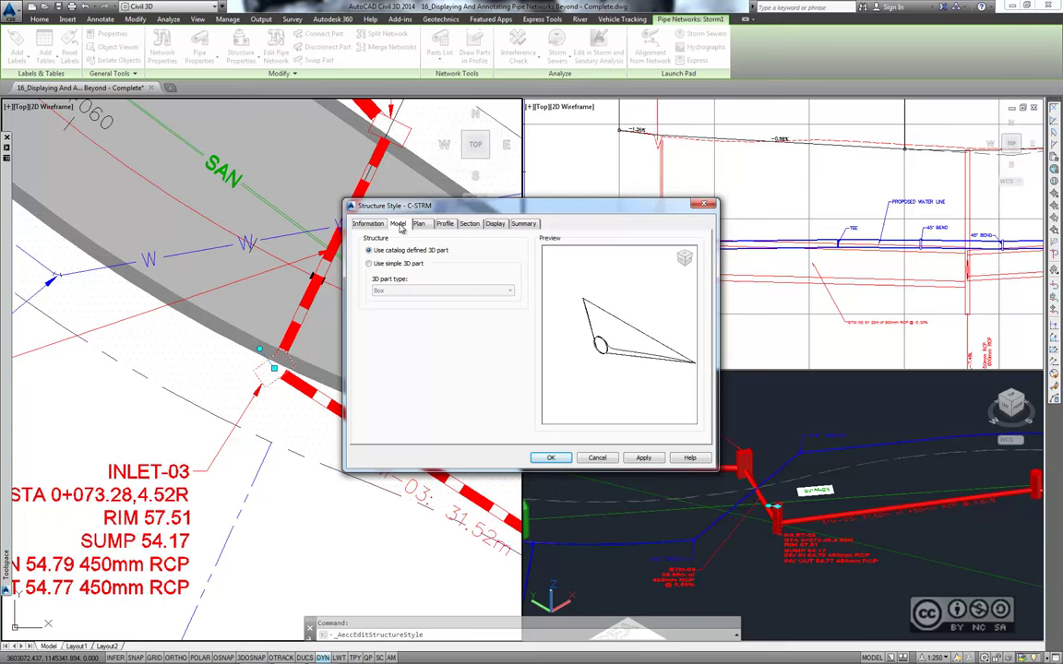
{"action": "left_click", "coordinate": [420, 225]}
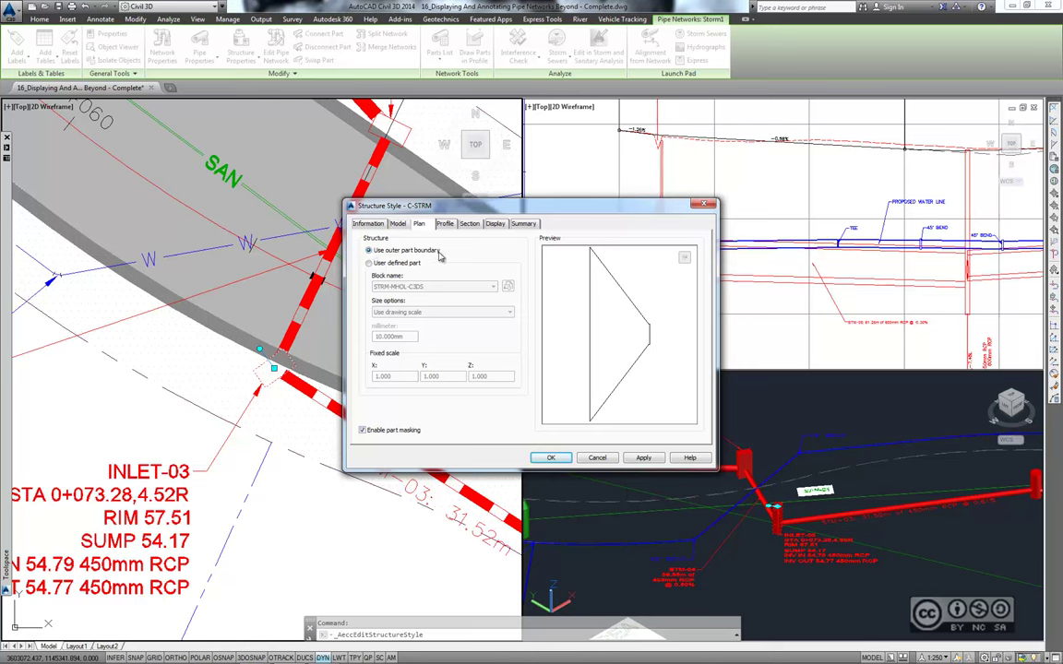
{"action": "left_click", "coordinate": [404, 264]}
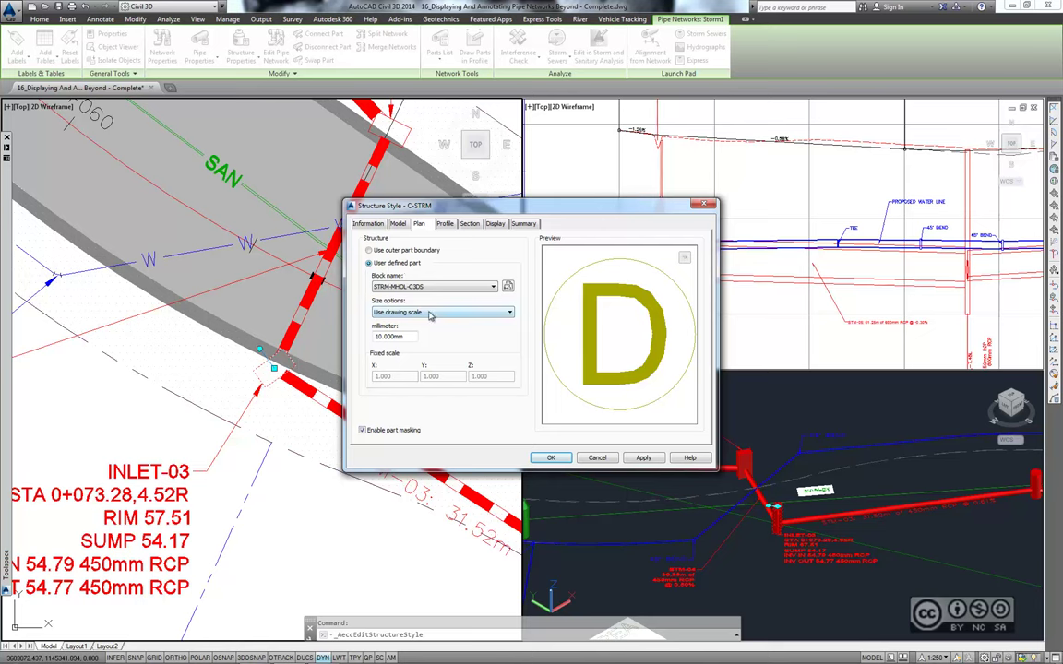
{"action": "left_click", "coordinate": [411, 313]}
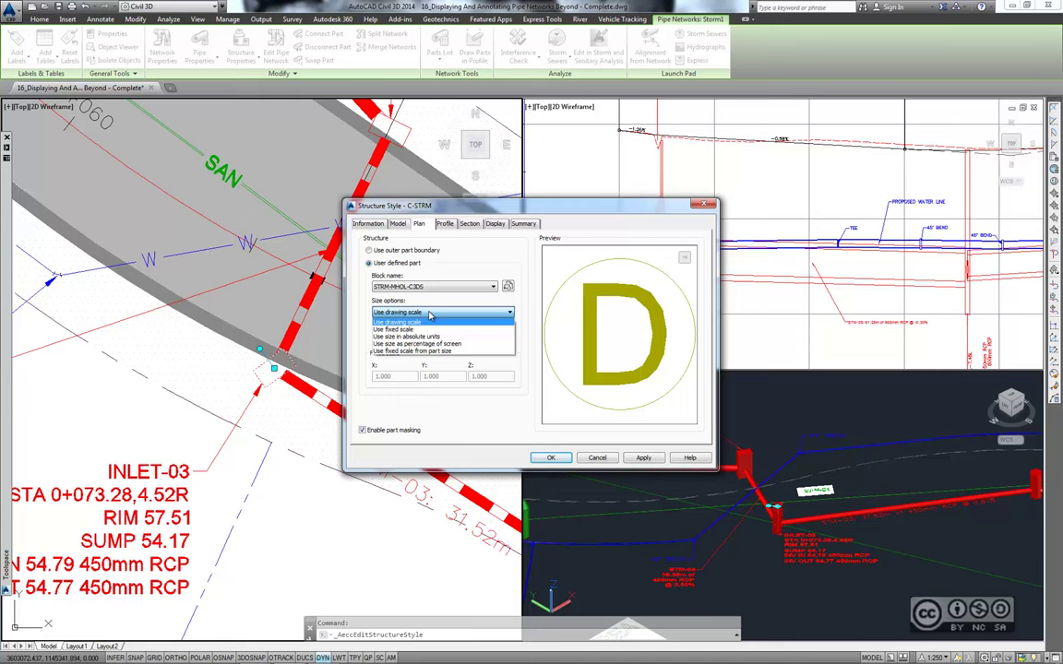
{"action": "left_click", "coordinate": [429, 316]}
{"action": "left_click", "coordinate": [446, 225]}
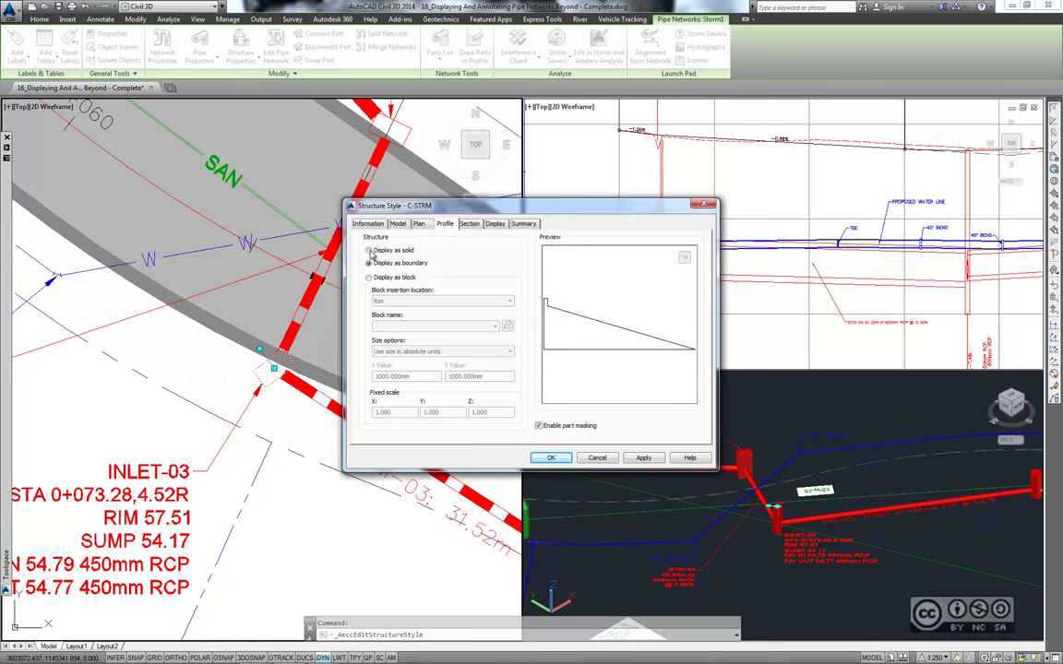
{"action": "left_click", "coordinate": [369, 250]}
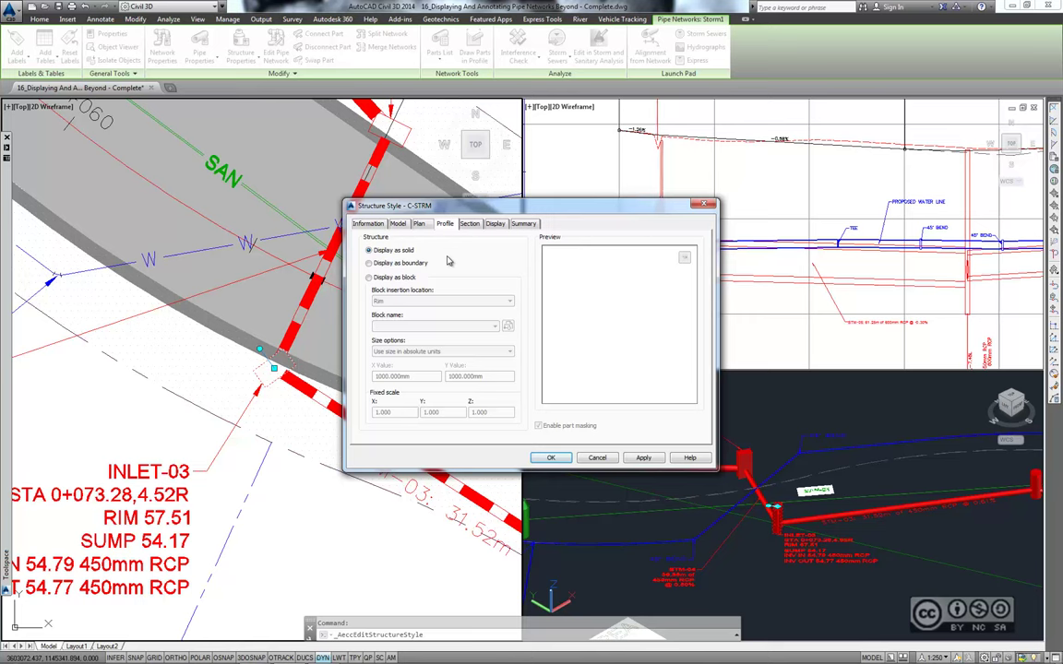
{"action": "left_click", "coordinate": [427, 264]}
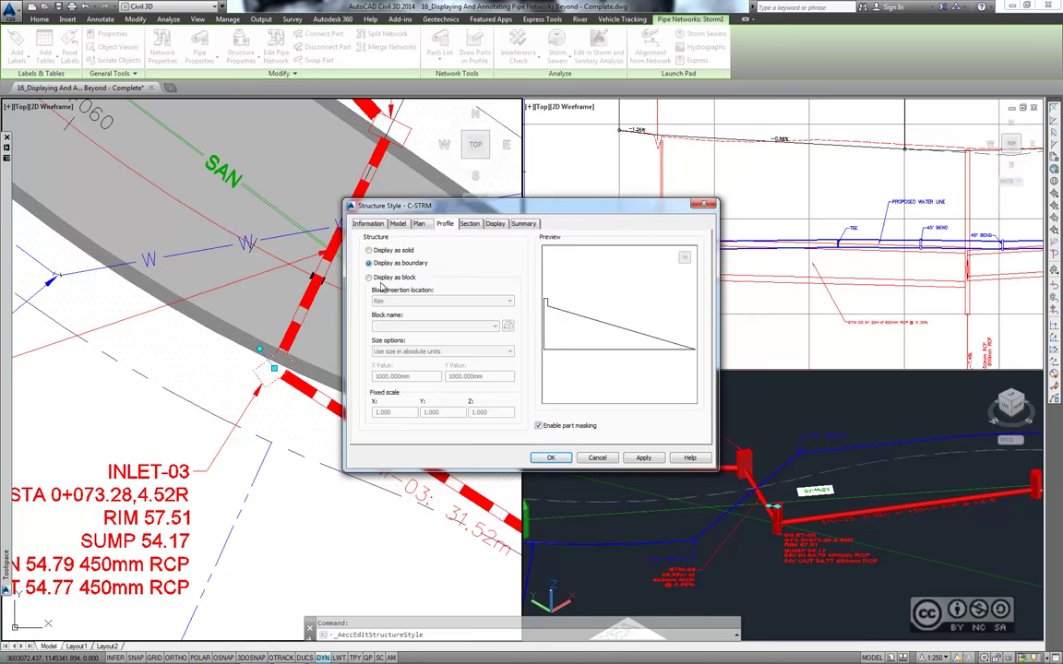
{"action": "left_click", "coordinate": [369, 276]}
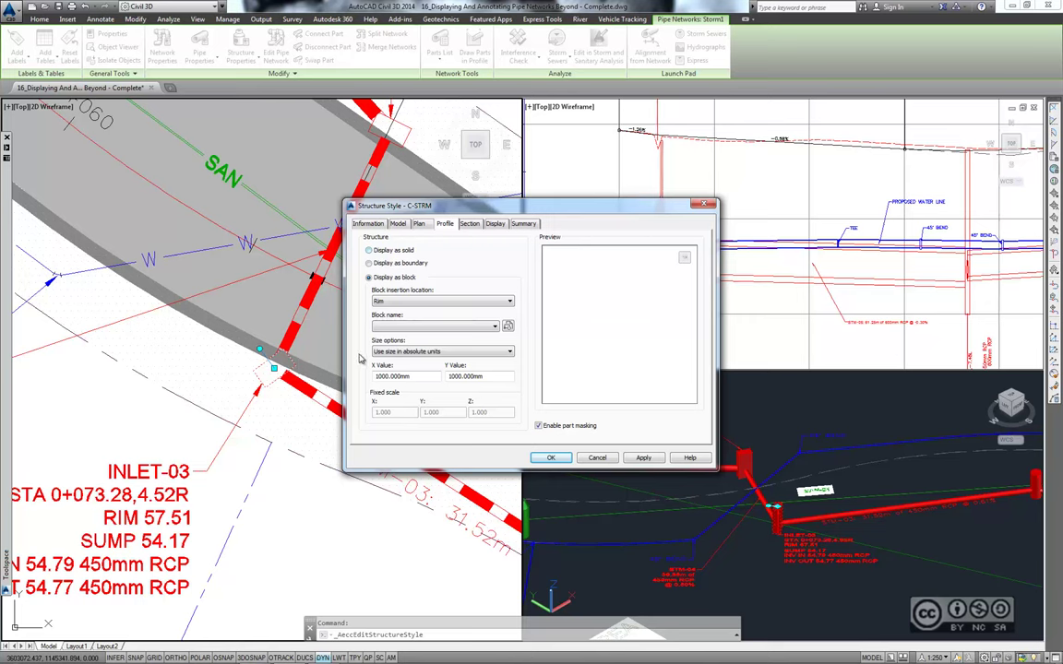
{"action": "left_click", "coordinate": [465, 354]}
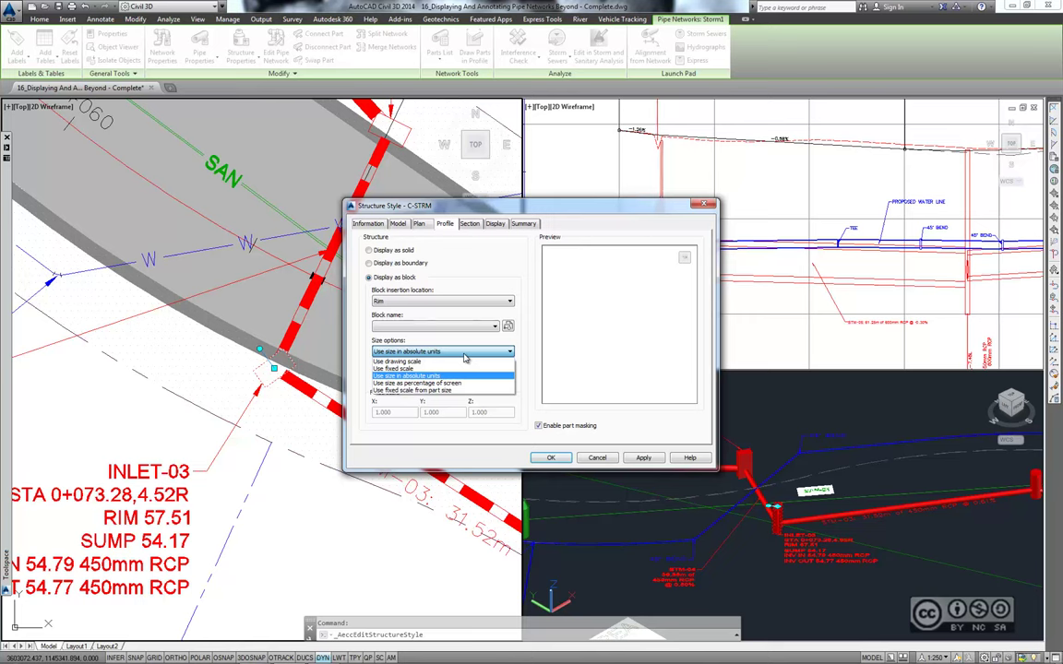
{"action": "left_click", "coordinate": [595, 463]}
{"action": "left_click", "coordinate": [596, 463]}
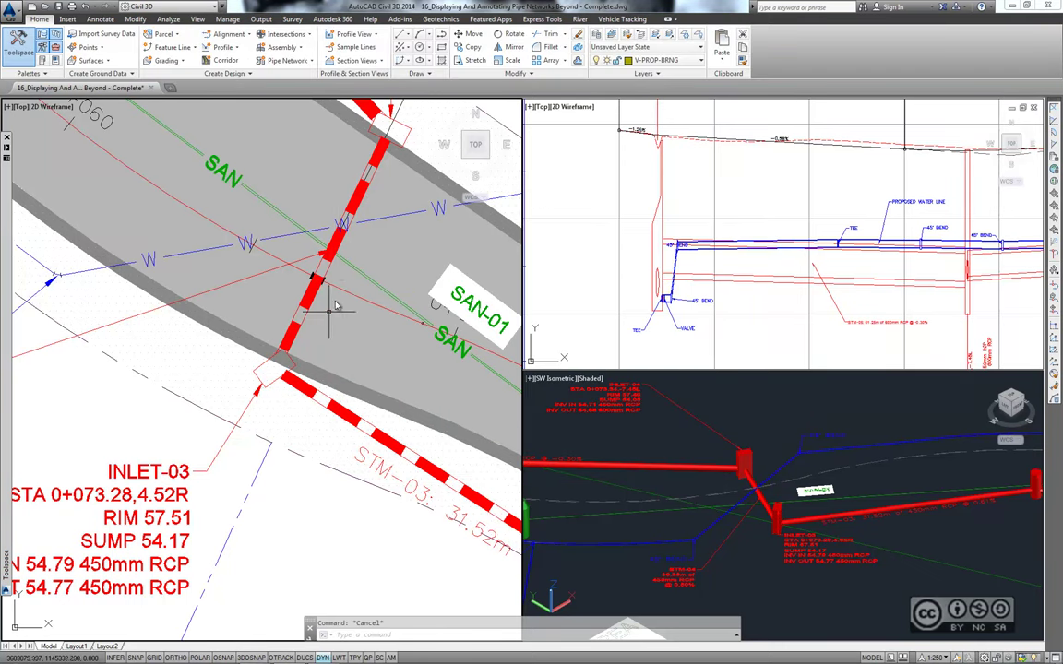
{"action": "scroll", "coordinate": [321, 256], "scroll_direction": "up", "scroll_amount": 2}
{"action": "scroll", "coordinate": [83, 332], "scroll_direction": "up", "scroll_amount": 2}
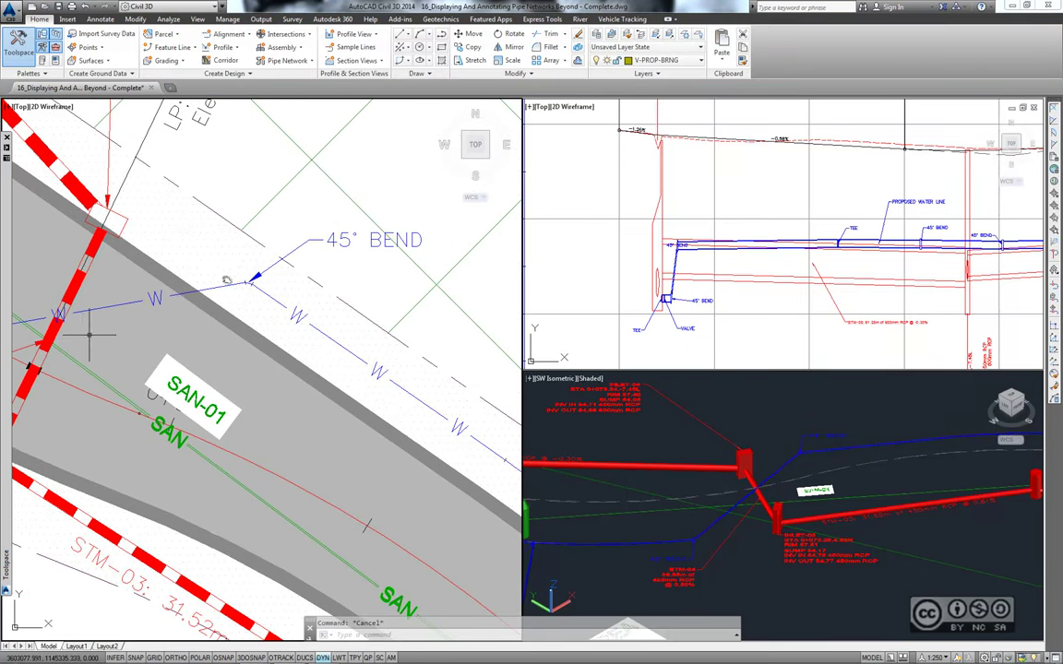
{"action": "scroll", "coordinate": [247, 288], "scroll_direction": "up", "scroll_amount": 2}
{"action": "scroll", "coordinate": [245, 281], "scroll_direction": "up", "scroll_amount": 2}
{"action": "left_click", "coordinate": [247, 280]}
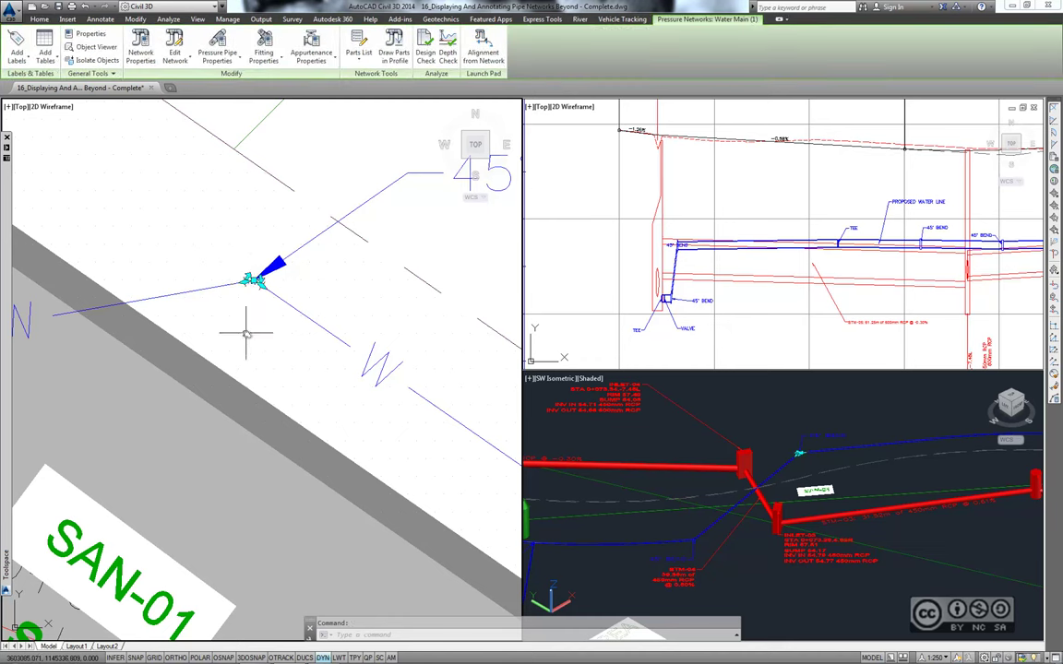
{"action": "left_click", "coordinate": [263, 57]}
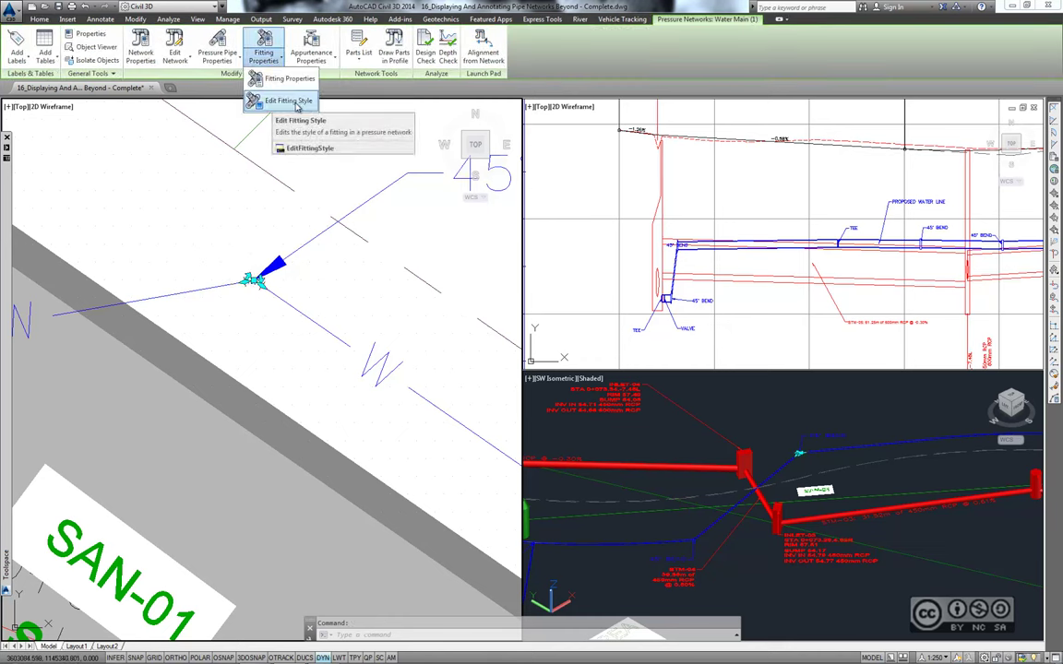
{"action": "left_click", "coordinate": [288, 101]}
{"action": "left_click", "coordinate": [396, 225]}
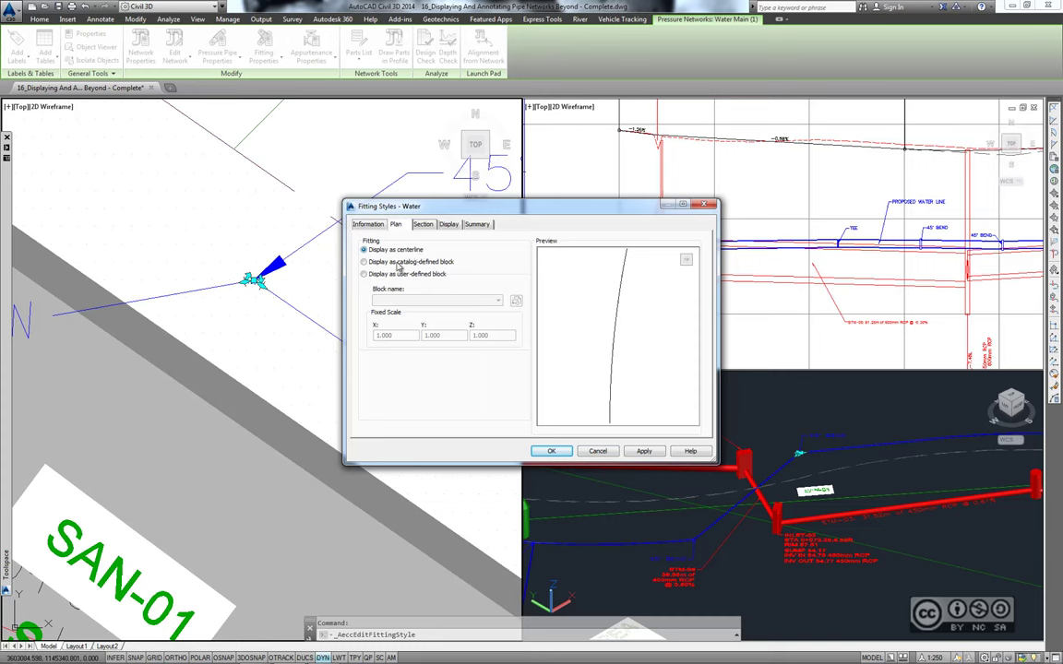
{"action": "left_click", "coordinate": [366, 262]}
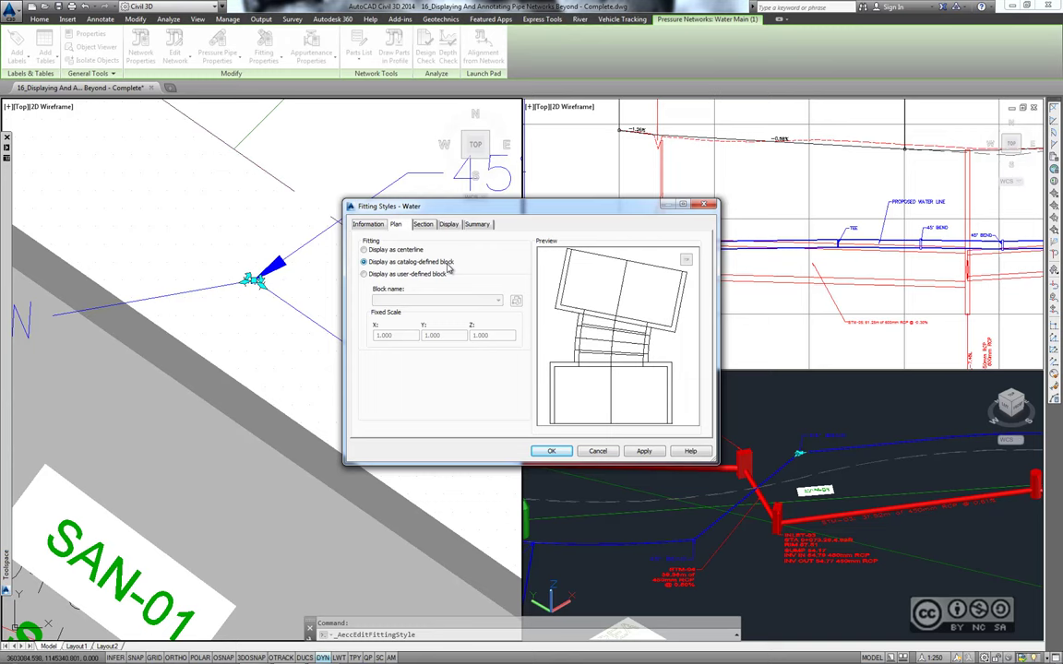
{"action": "left_click", "coordinate": [363, 274]}
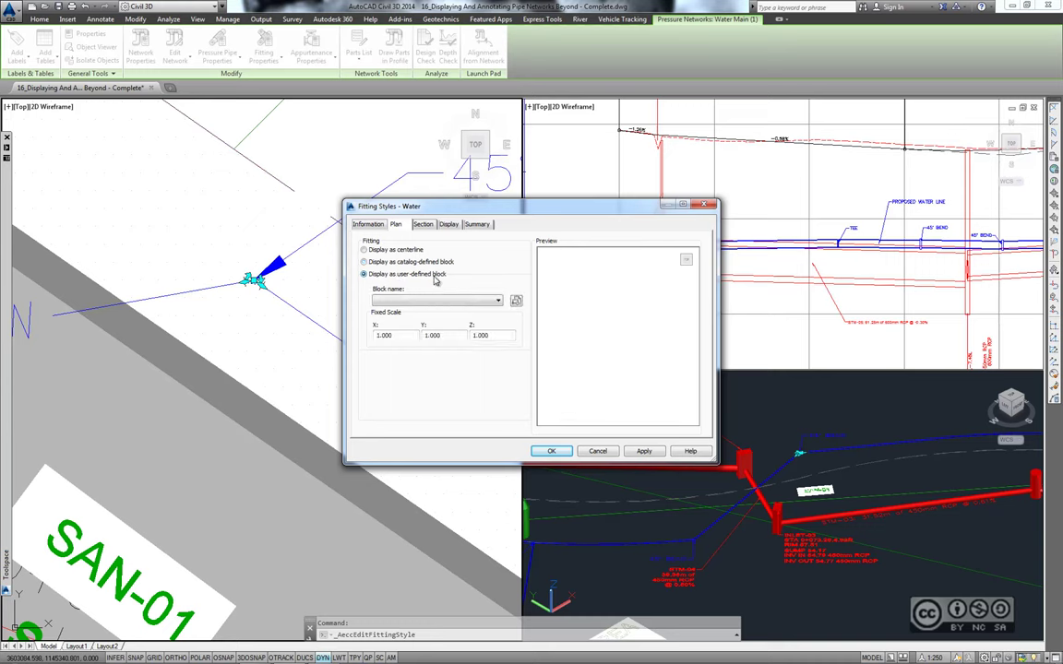
{"action": "left_click", "coordinate": [429, 307]}
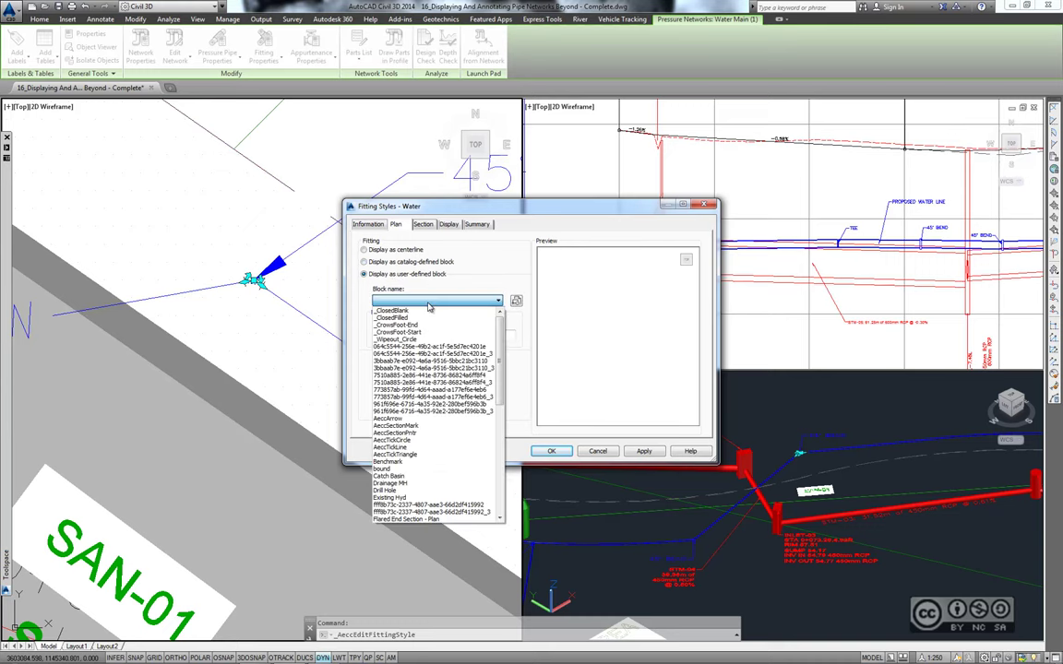
{"action": "left_click", "coordinate": [428, 304]}
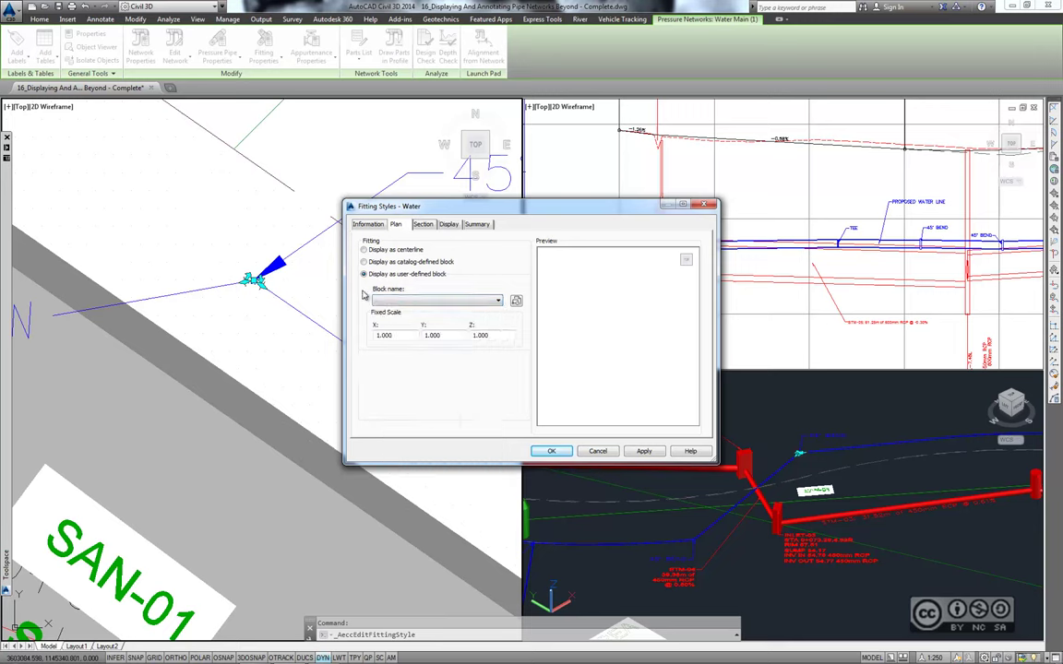
{"action": "left_click", "coordinate": [364, 250]}
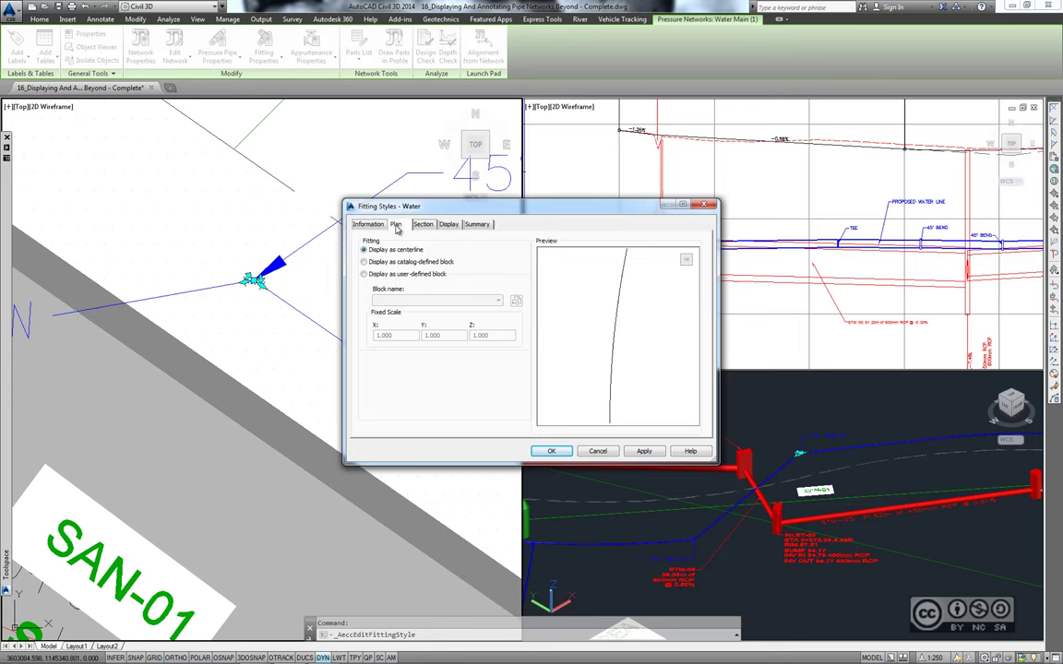
{"action": "left_click", "coordinate": [598, 450]}
{"action": "left_click", "coordinate": [415, 310]}
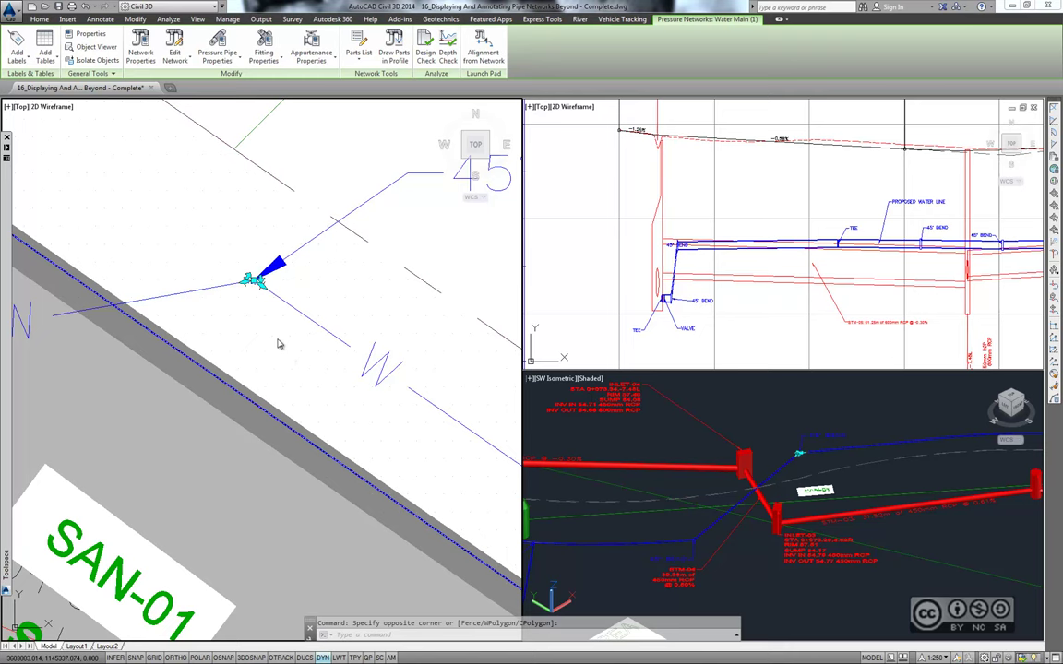
- Open the drawing 16_Applying Structure and Fitting Styles.dwg
{"action": "left_click", "coordinate": [43, 7]}
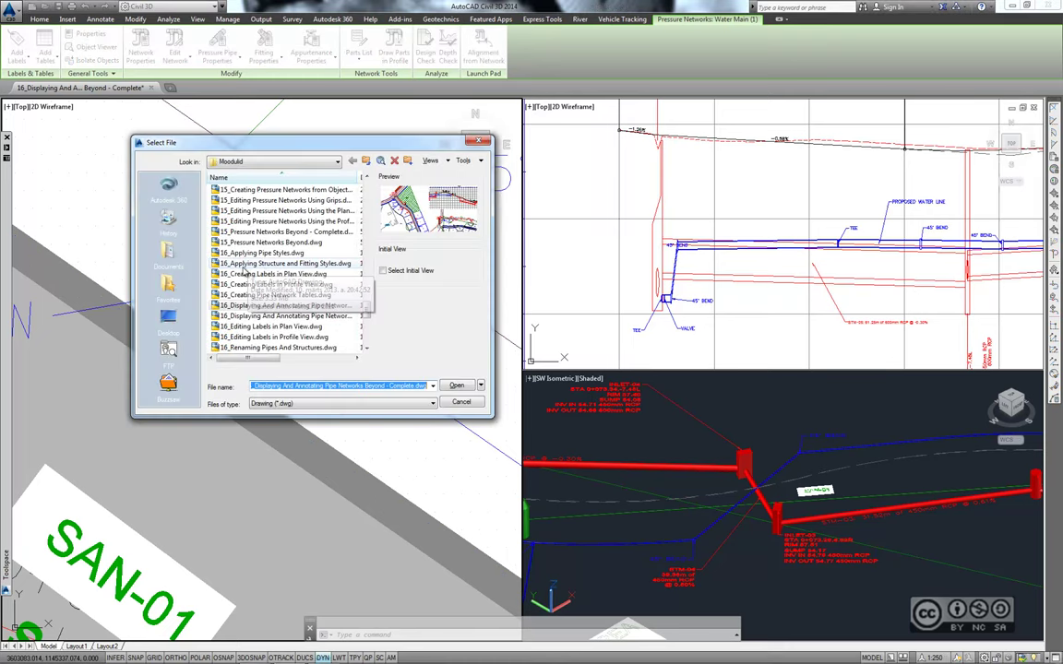
{"action": "left_click", "coordinate": [268, 264]}
{"action": "mouse_move", "coordinate": [285, 264]}
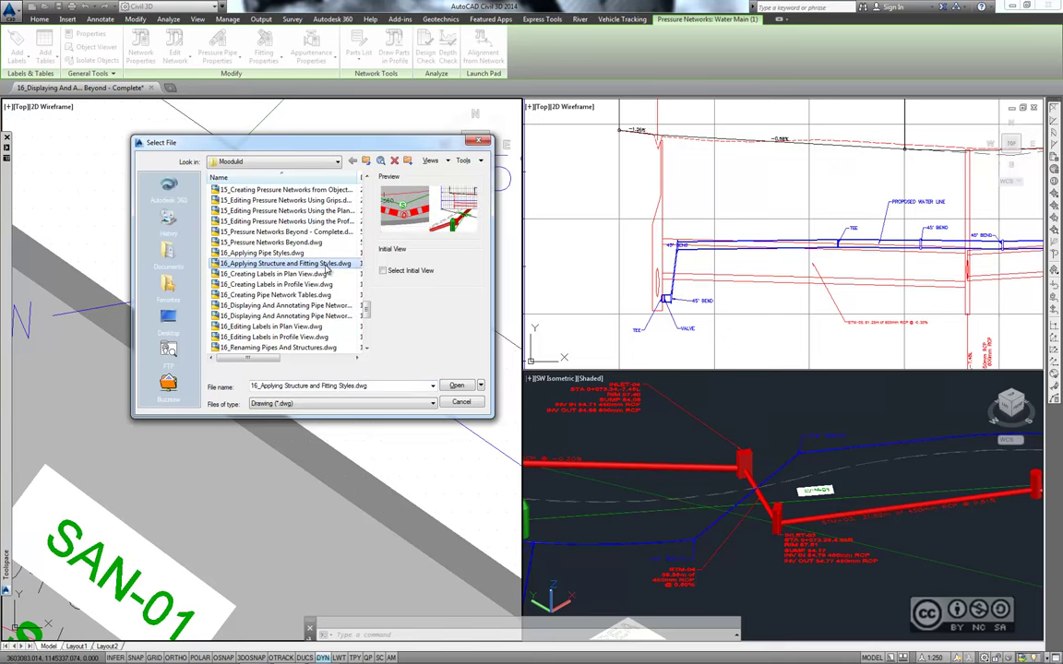
{"action": "left_click", "coordinate": [456, 385]}
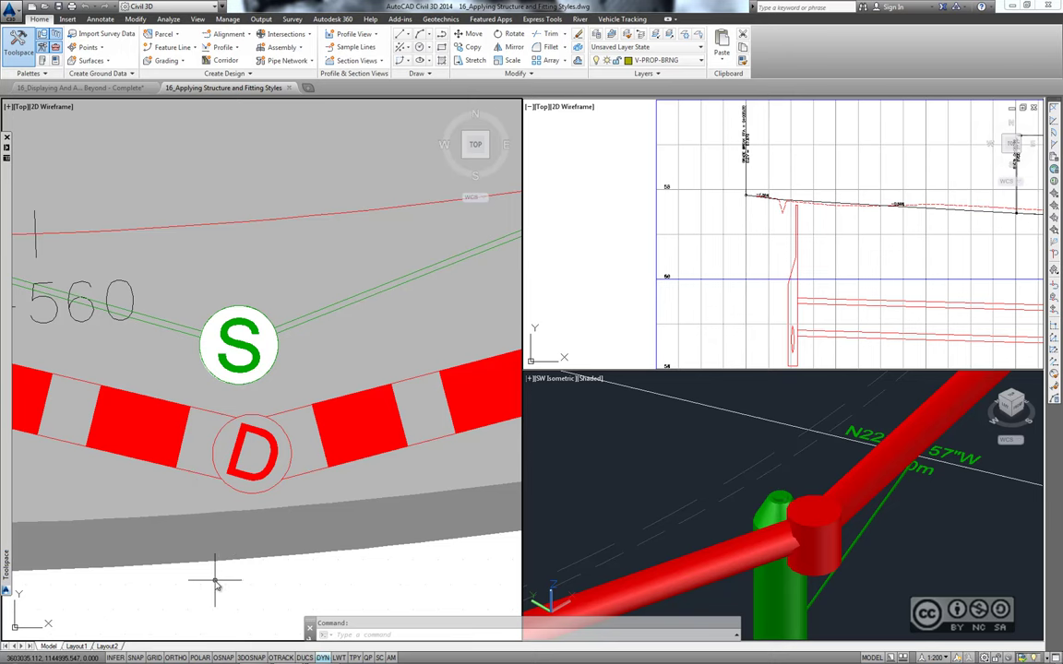
- Change sanitary structure (22), marked S, to the C-SSWR - Outline style in Structure Properties
{"action": "left_click", "coordinate": [263, 379]}
{"action": "mouse_move", "coordinate": [238, 46]}
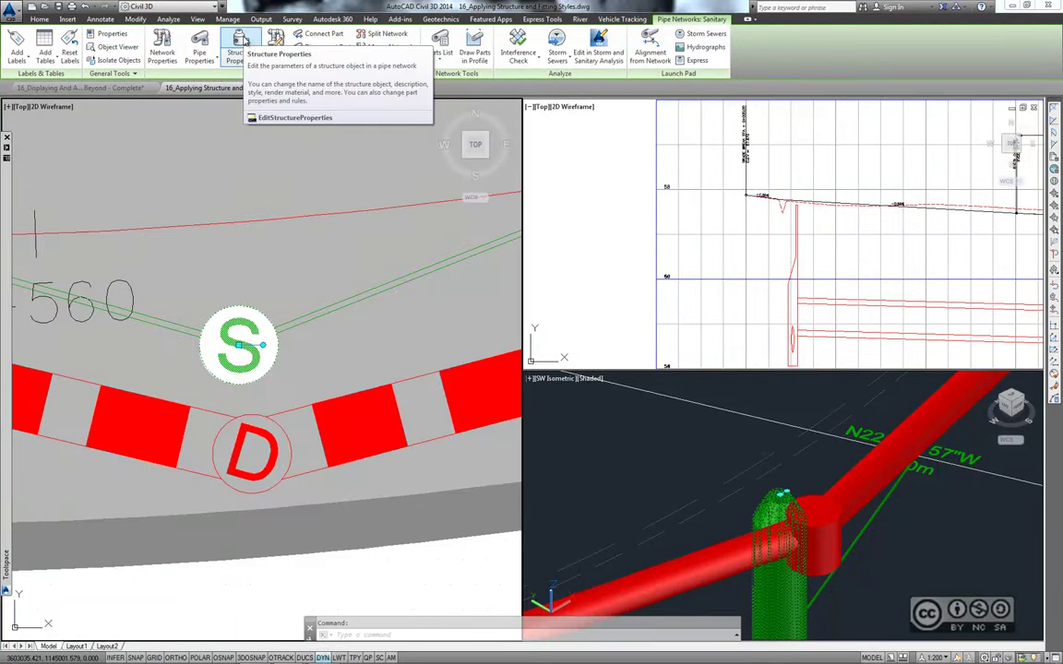
{"action": "left_click", "coordinate": [242, 40]}
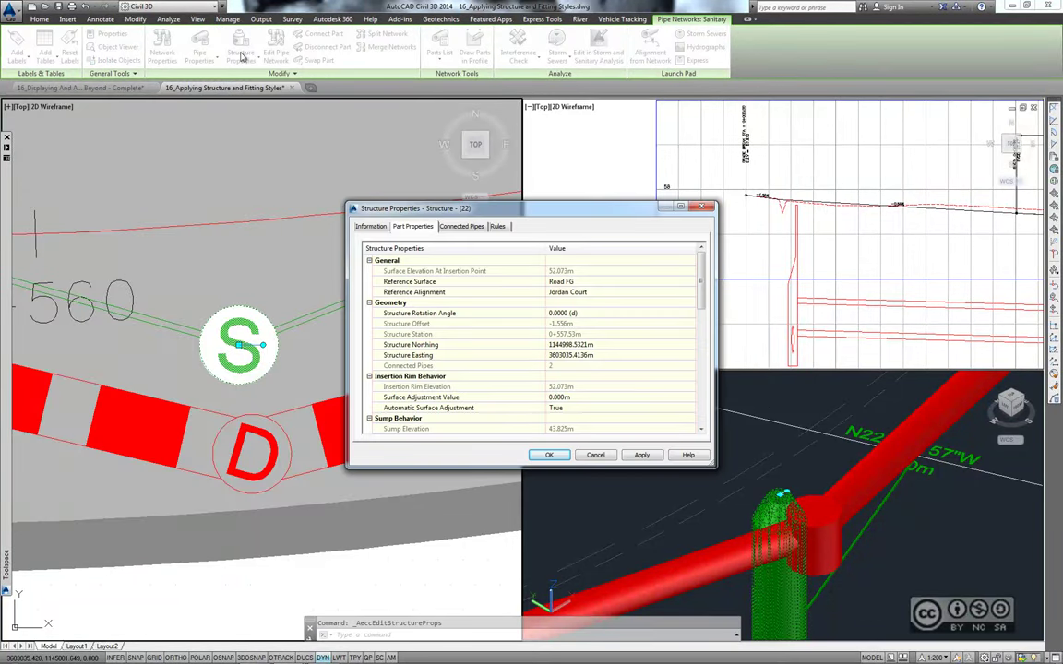
{"action": "left_click", "coordinate": [374, 228]}
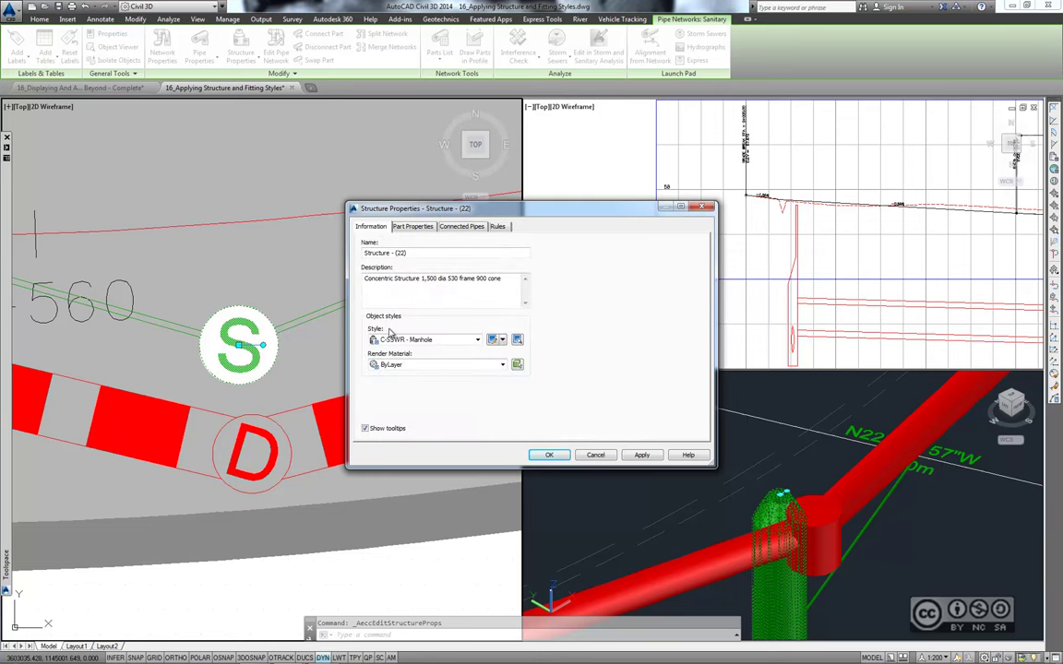
{"action": "left_click", "coordinate": [440, 341]}
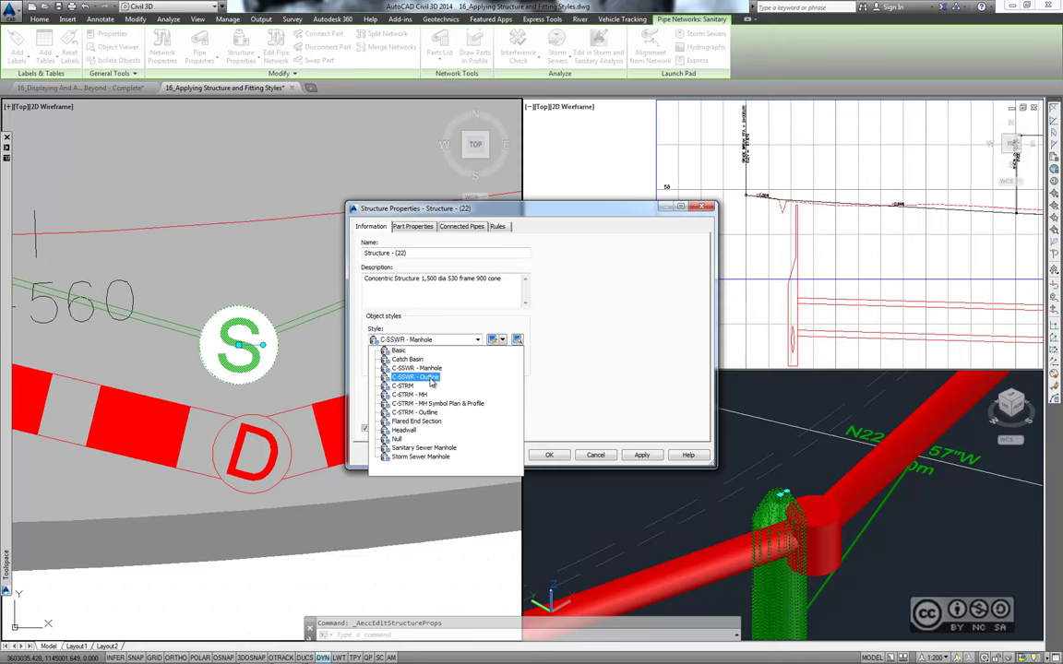
{"action": "left_click", "coordinate": [431, 378]}
{"action": "left_click", "coordinate": [548, 455]}
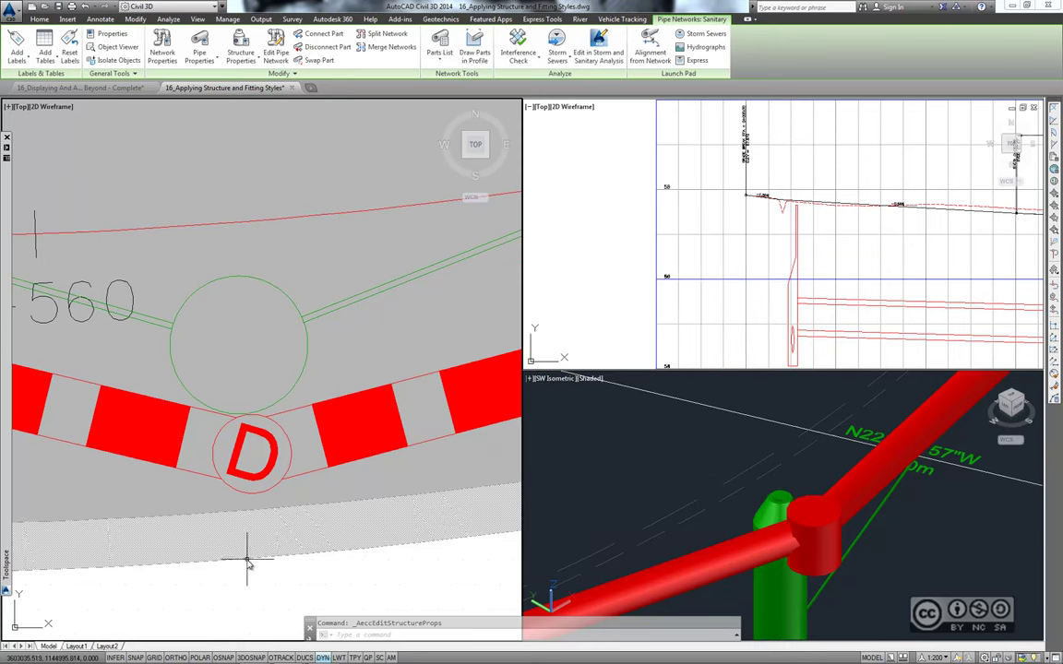
{"action": "mouse_move", "coordinate": [277, 593]}
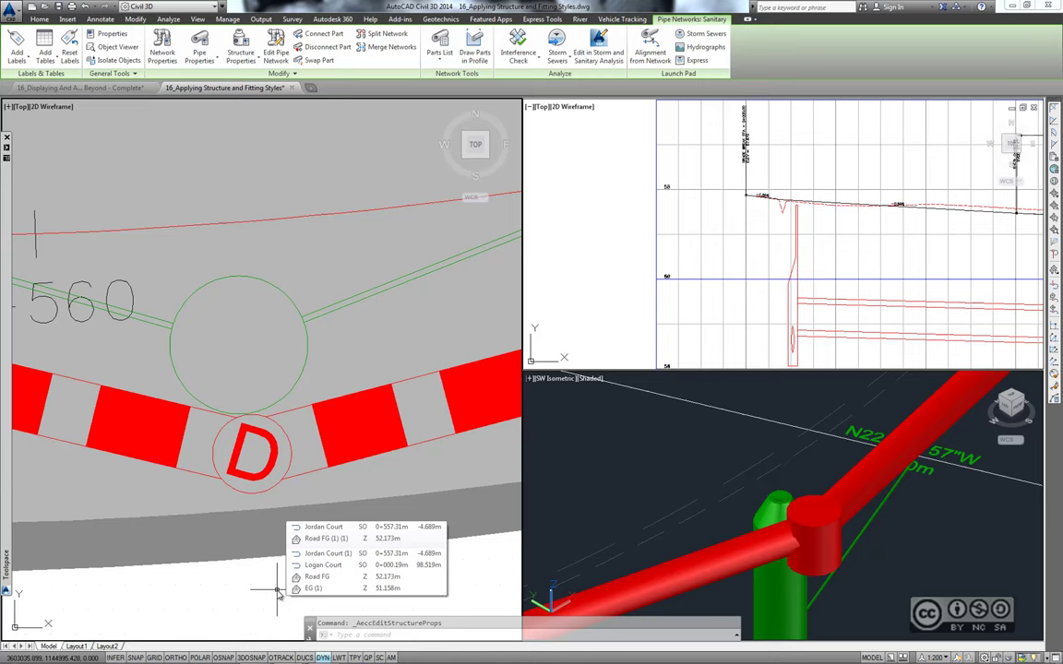
- Switch storm manhole Structure (79), marked D, to the C-STRM - Outline style
{"action": "key", "text": "Escape"}
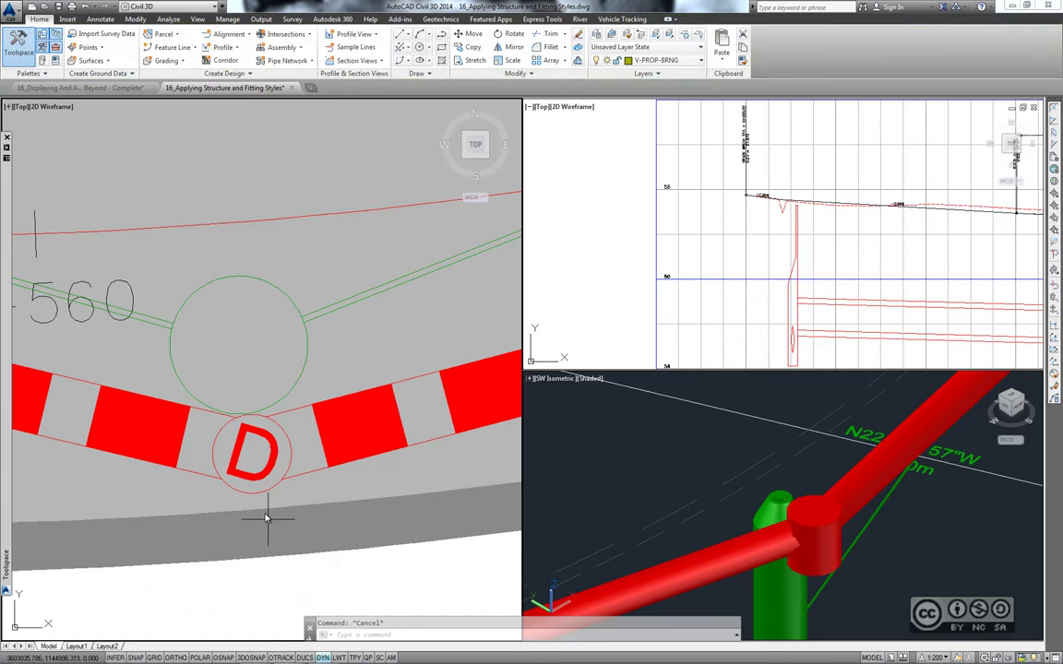
{"action": "left_click", "coordinate": [236, 445]}
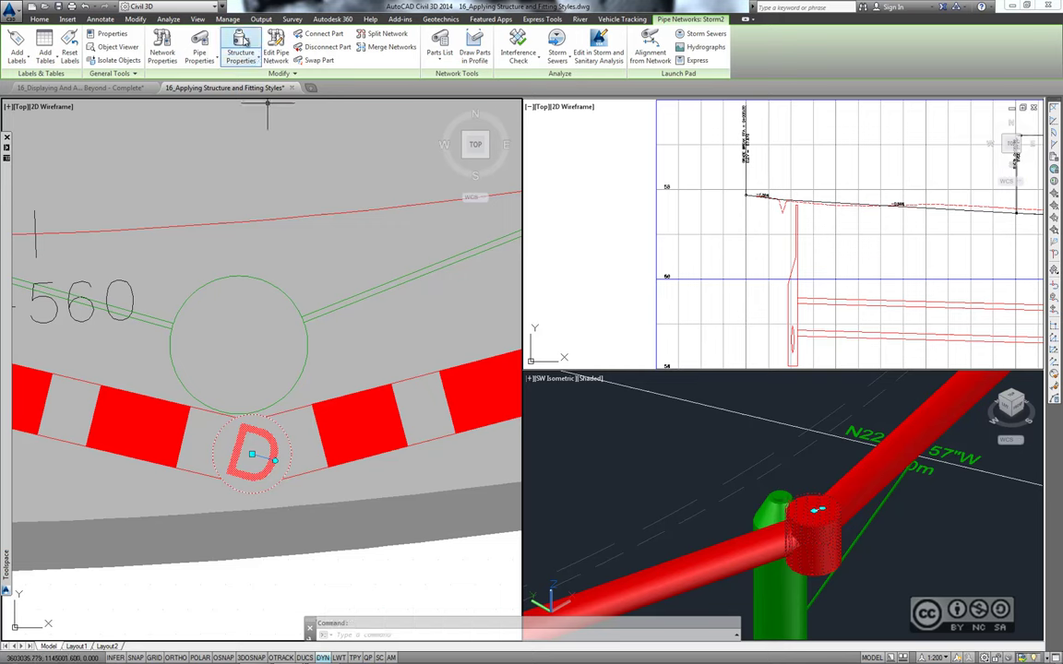
{"action": "left_click", "coordinate": [240, 44]}
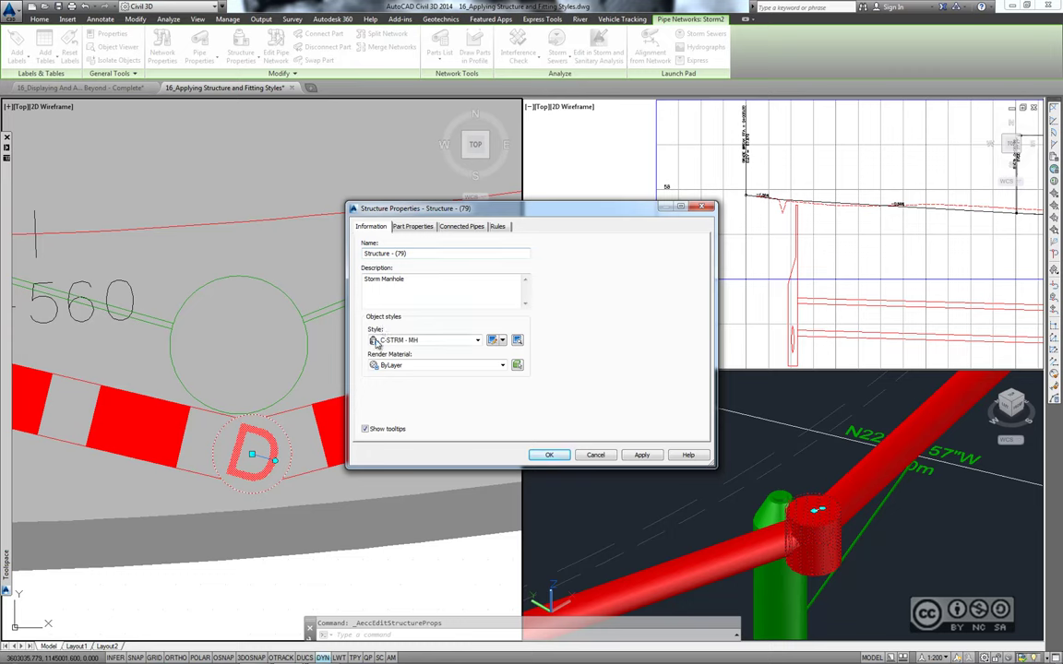
{"action": "left_click", "coordinate": [378, 340]}
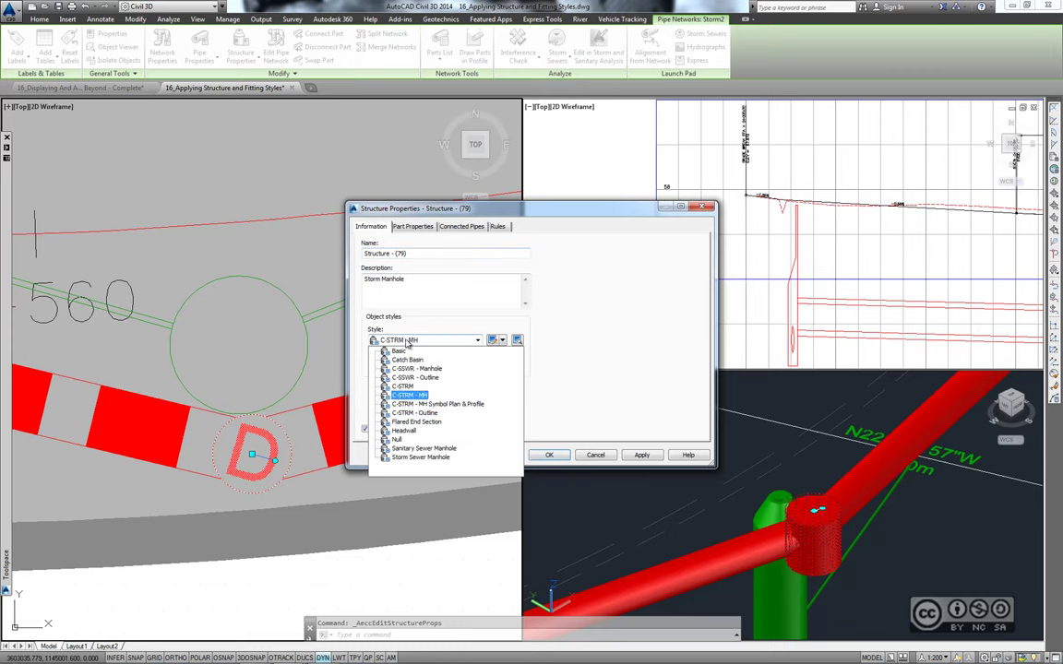
{"action": "left_click", "coordinate": [417, 412]}
{"action": "left_click", "coordinate": [549, 455]}
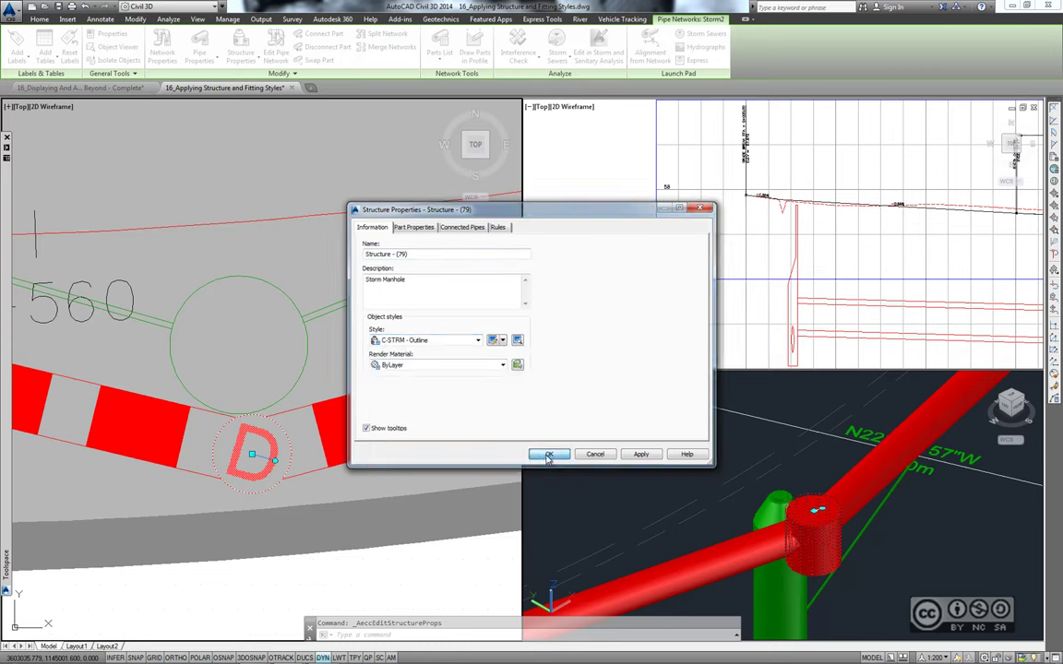
{"action": "mouse_move", "coordinate": [285, 593]}
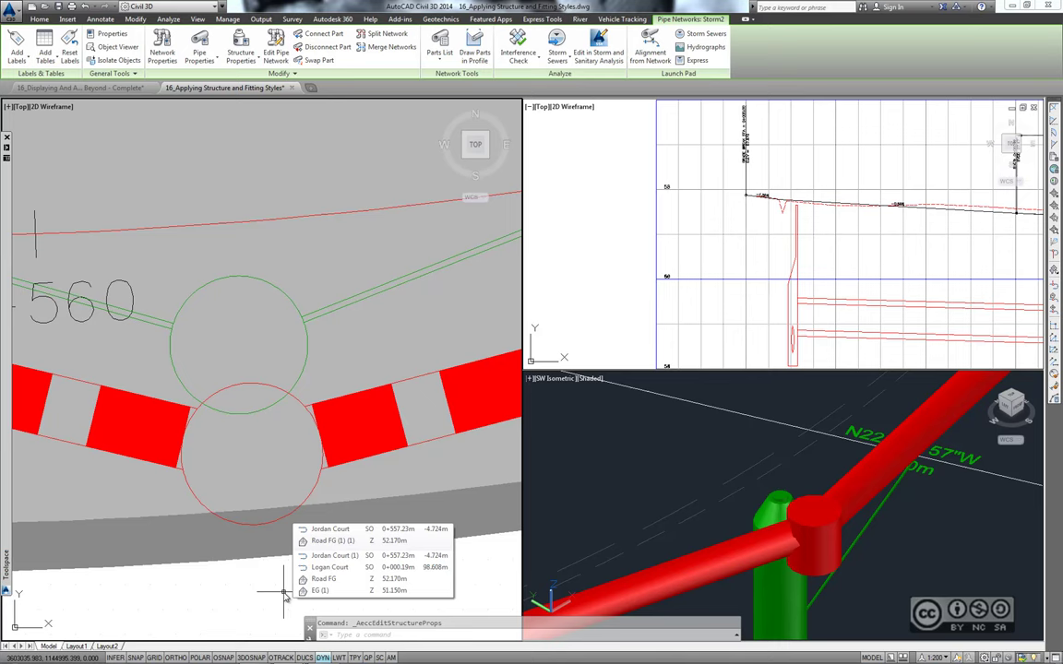
{"action": "key", "text": "Escape"}
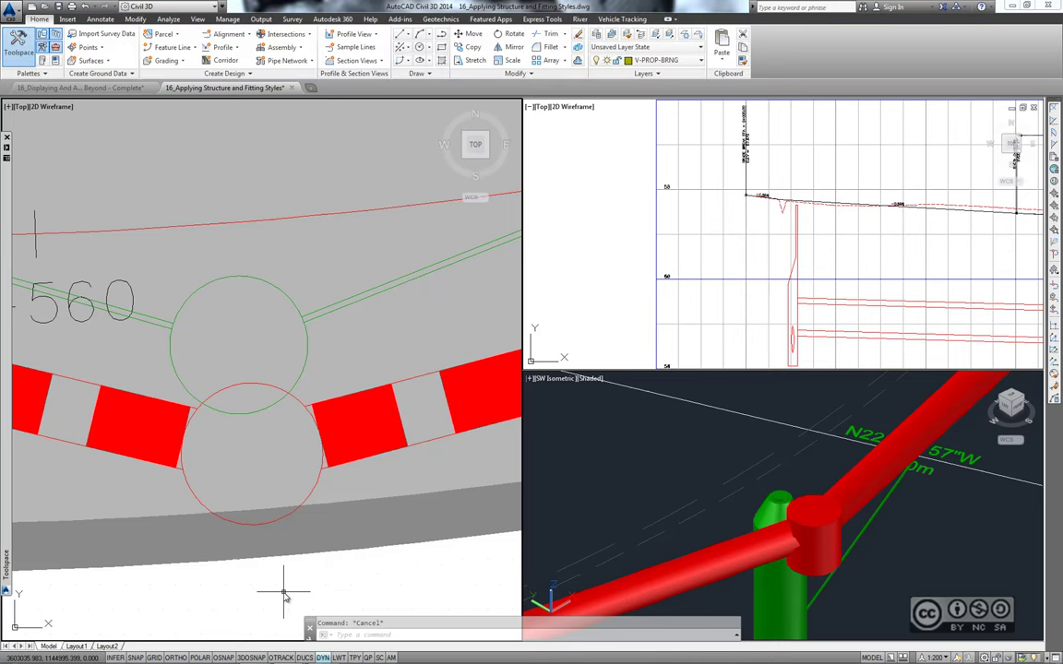
- Zoom out, zoom back in, and pan the plan to the water main fittings at the road corner
{"action": "scroll", "coordinate": [284, 590], "scroll_direction": "down", "scroll_amount": 3}
{"action": "scroll", "coordinate": [284, 586], "scroll_direction": "down", "scroll_amount": 3}
{"action": "scroll", "coordinate": [288, 579], "scroll_direction": "down", "scroll_amount": 2}
{"action": "scroll", "coordinate": [305, 461], "scroll_direction": "down", "scroll_amount": 3}
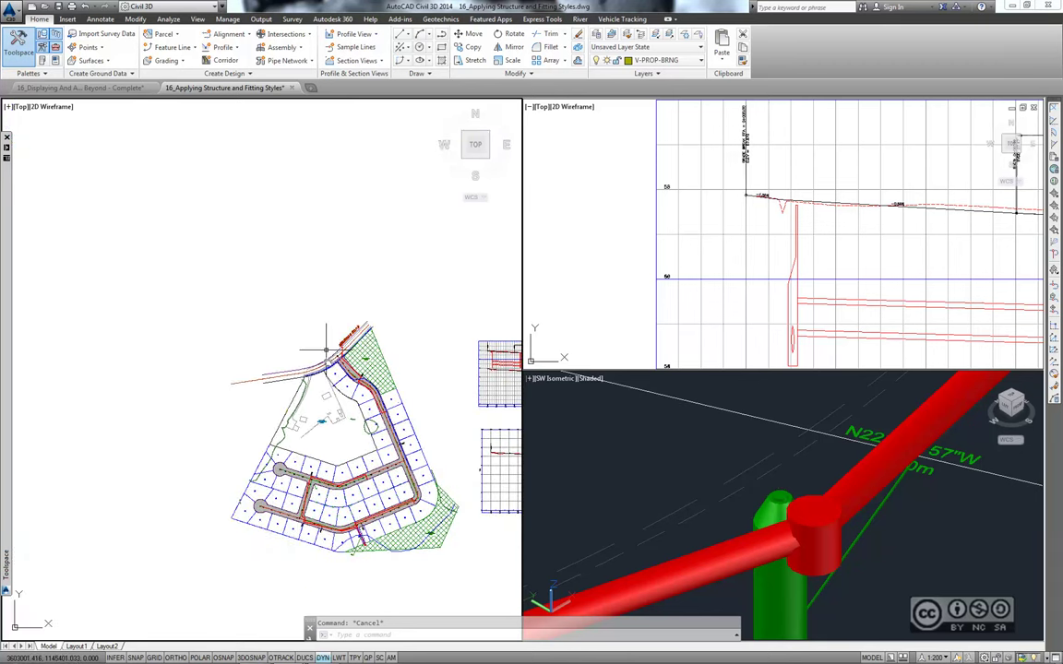
{"action": "scroll", "coordinate": [277, 397], "scroll_direction": "up", "scroll_amount": 5}
{"action": "scroll", "coordinate": [273, 403], "scroll_direction": "up", "scroll_amount": 1}
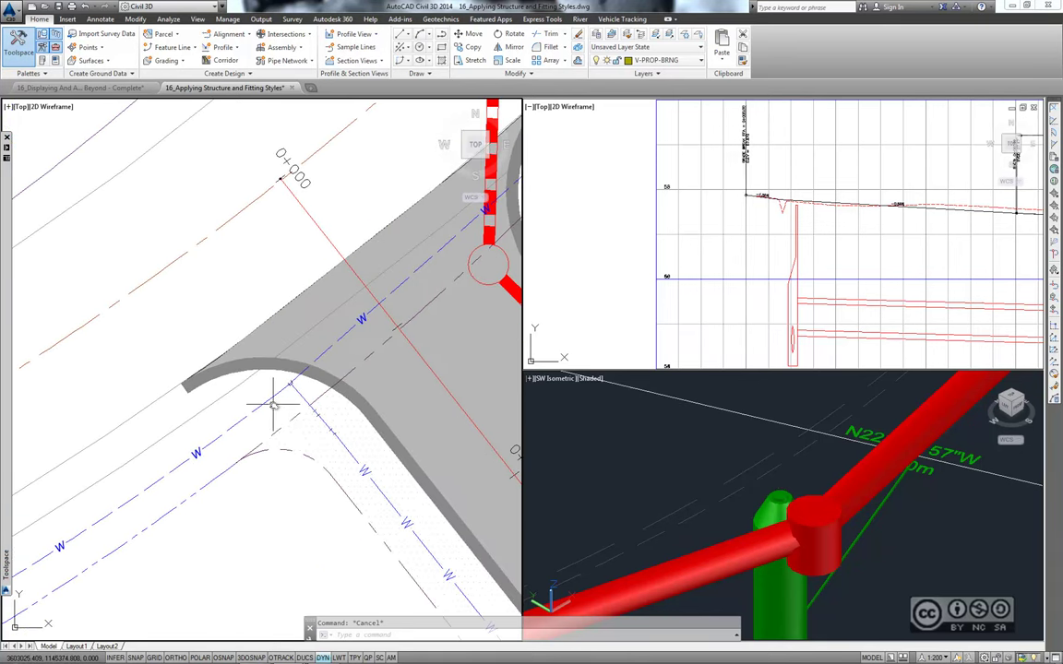
{"action": "scroll", "coordinate": [273, 403], "scroll_direction": "up", "scroll_amount": 1}
{"action": "scroll", "coordinate": [285, 391], "scroll_direction": "up", "scroll_amount": 1}
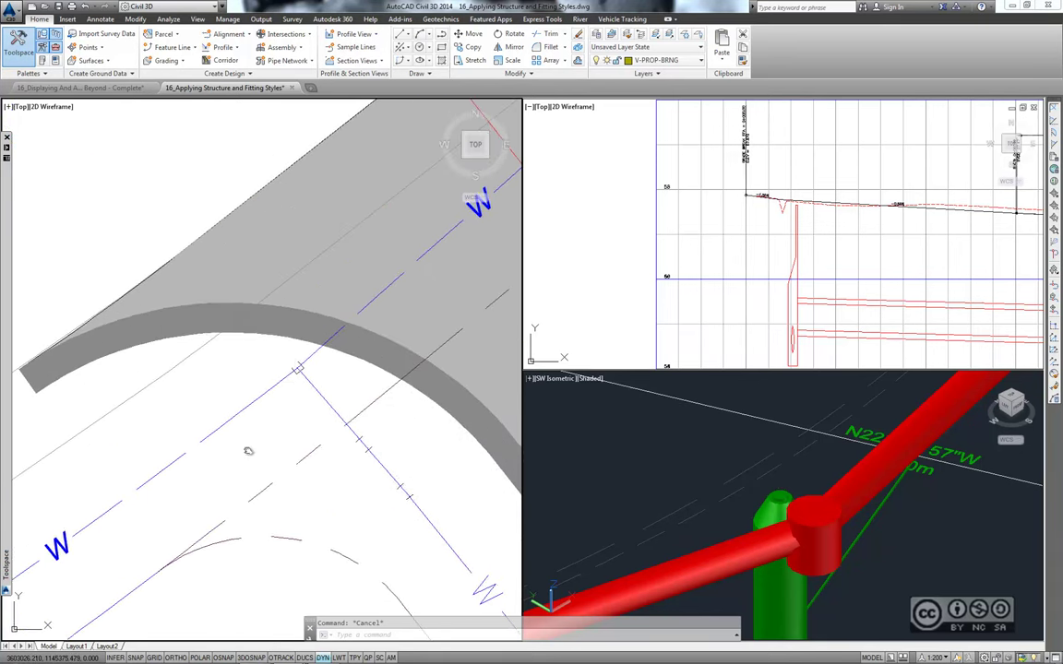
{"action": "scroll", "coordinate": [249, 445], "scroll_direction": "up", "scroll_amount": 2}
{"action": "middle_click_drag", "start_coordinate": [235, 464], "coordinate": [198, 321]}
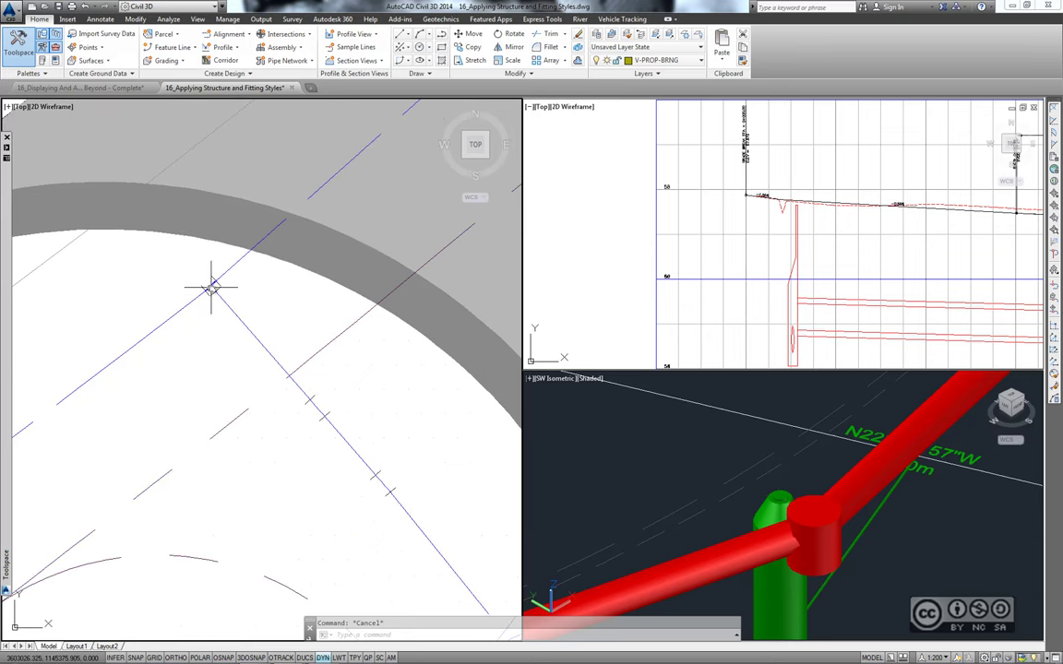
- Set the three selected water main fittings to the Water 3D style in the Properties palette
{"action": "left_click", "coordinate": [212, 286]}
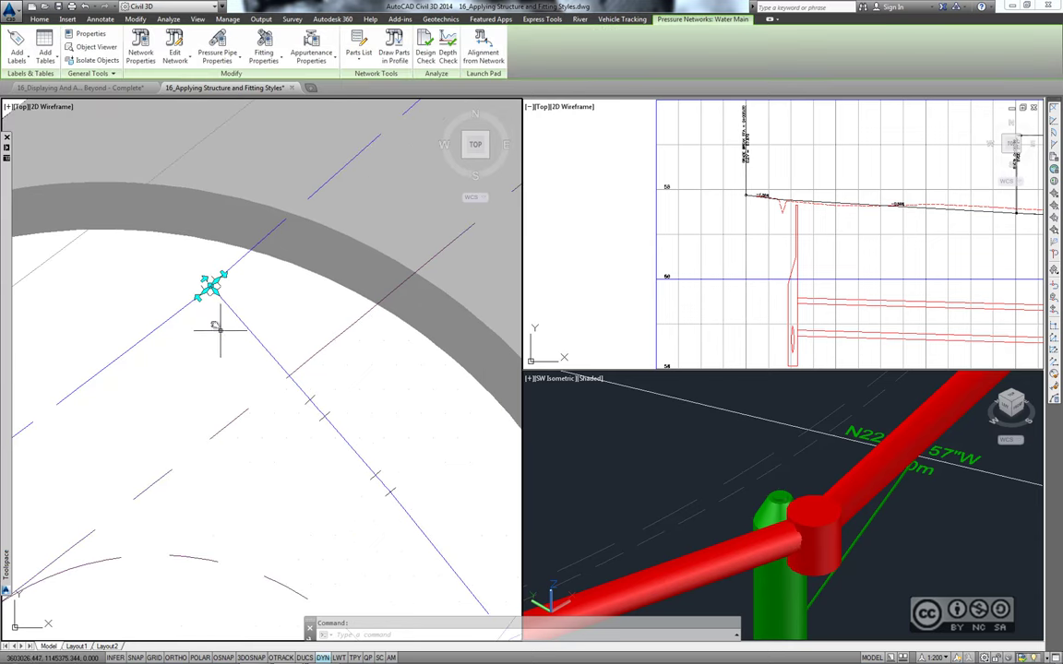
{"action": "left_click", "coordinate": [317, 407]}
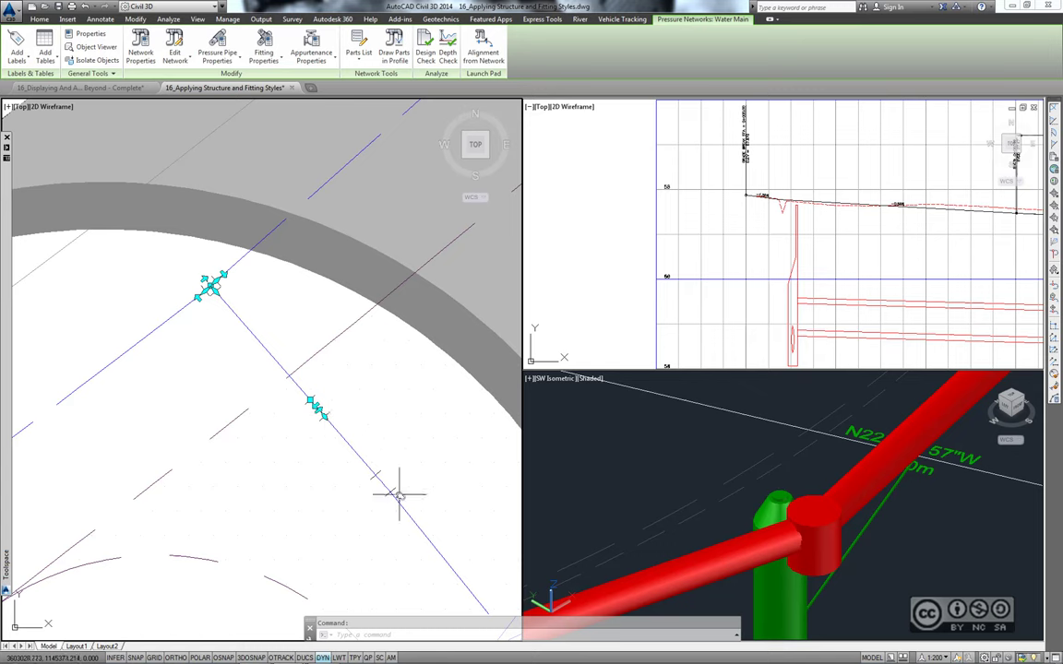
{"action": "right_click", "coordinate": [349, 375]}
{"action": "left_click", "coordinate": [385, 460]}
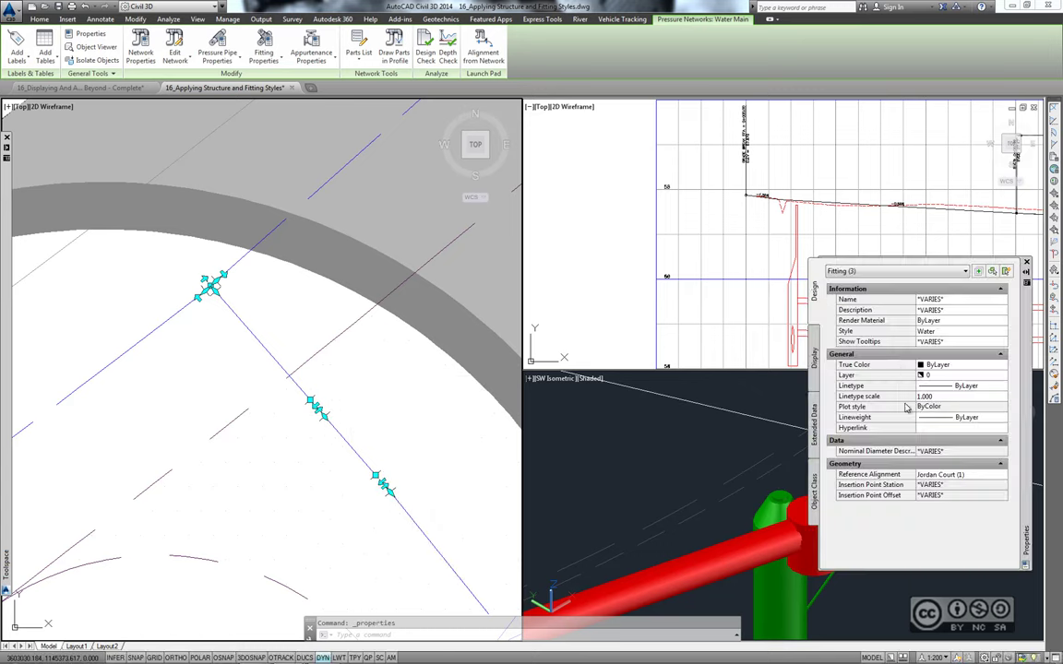
{"action": "left_click", "coordinate": [951, 331]}
{"action": "left_click", "coordinate": [999, 333]}
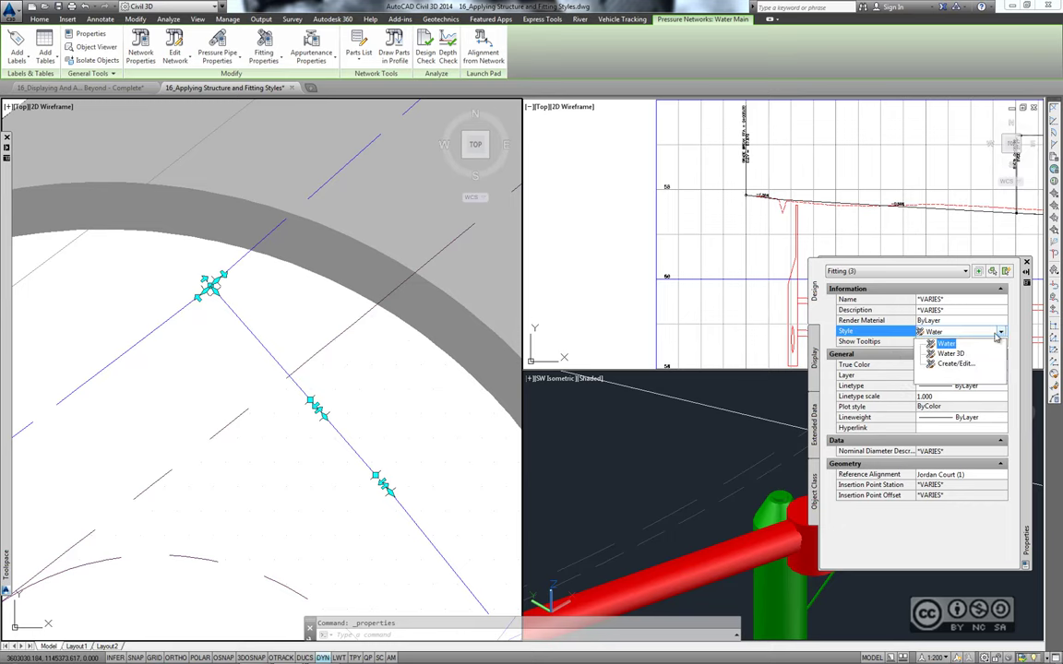
{"action": "left_click", "coordinate": [948, 353]}
{"action": "key", "text": "Escape"}
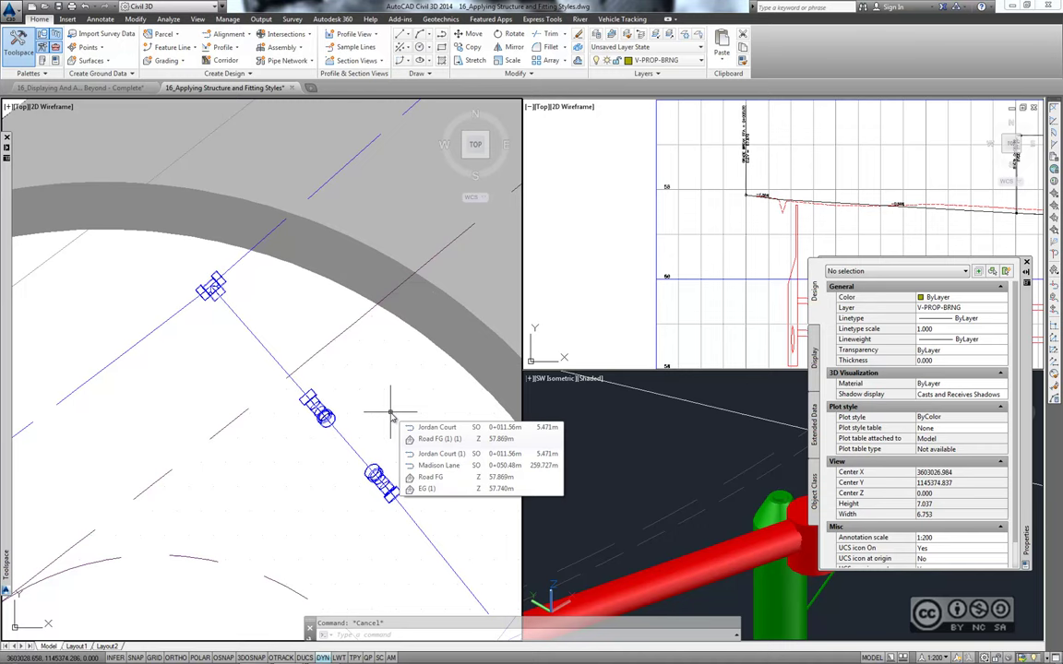
{"action": "mouse_move", "coordinate": [363, 413]}
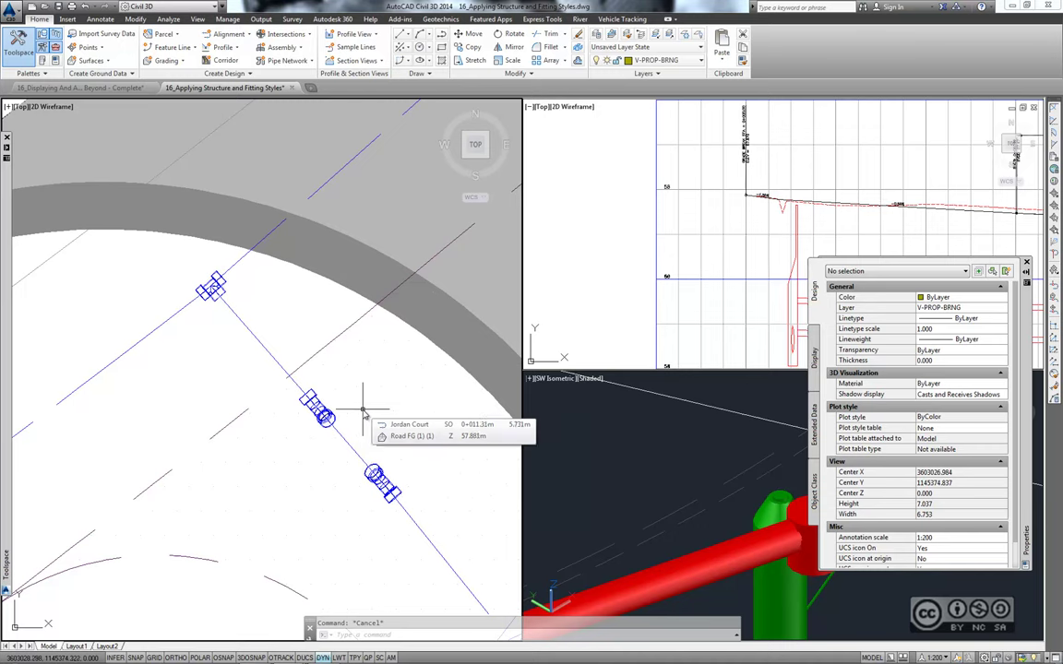
- Zoom out and select storm manhole Structure (68) at the intersection to show its properties
{"action": "scroll", "coordinate": [363, 410], "scroll_direction": "down", "scroll_amount": 2}
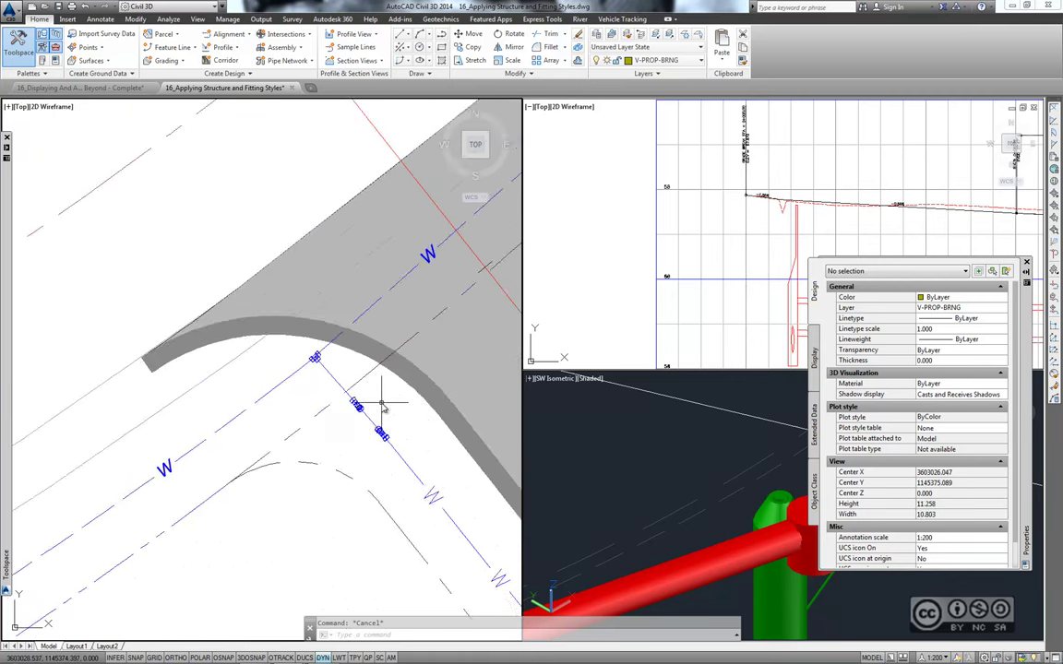
{"action": "scroll", "coordinate": [350, 369], "scroll_direction": "down", "scroll_amount": 1}
{"action": "scroll", "coordinate": [322, 314], "scroll_direction": "down", "scroll_amount": 1}
{"action": "scroll", "coordinate": [288, 265], "scroll_direction": "down", "scroll_amount": 1}
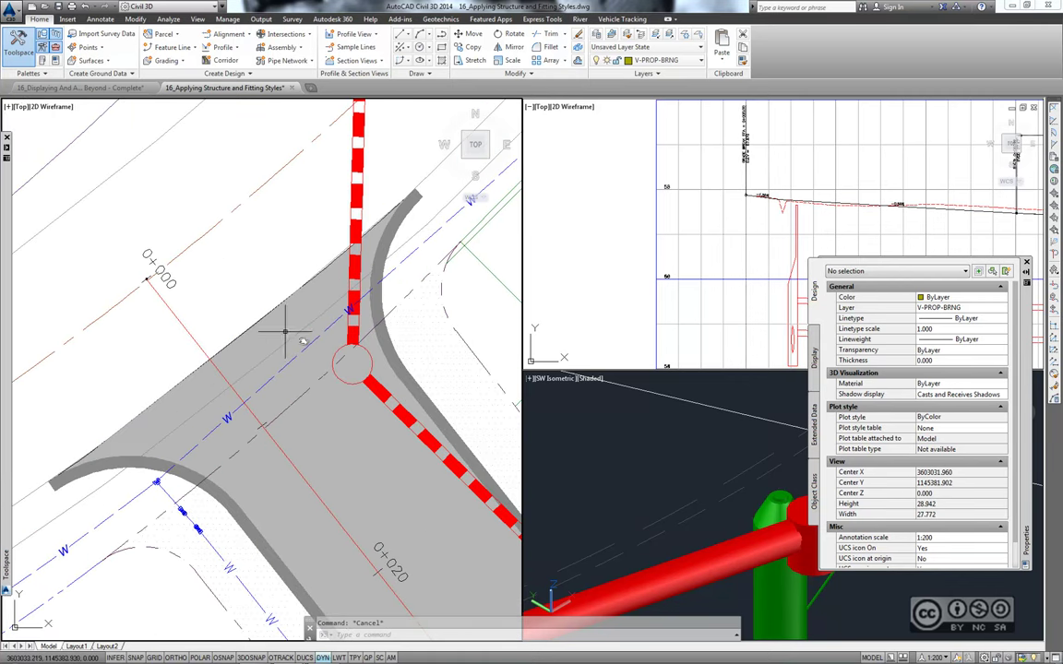
{"action": "left_click", "coordinate": [353, 366]}
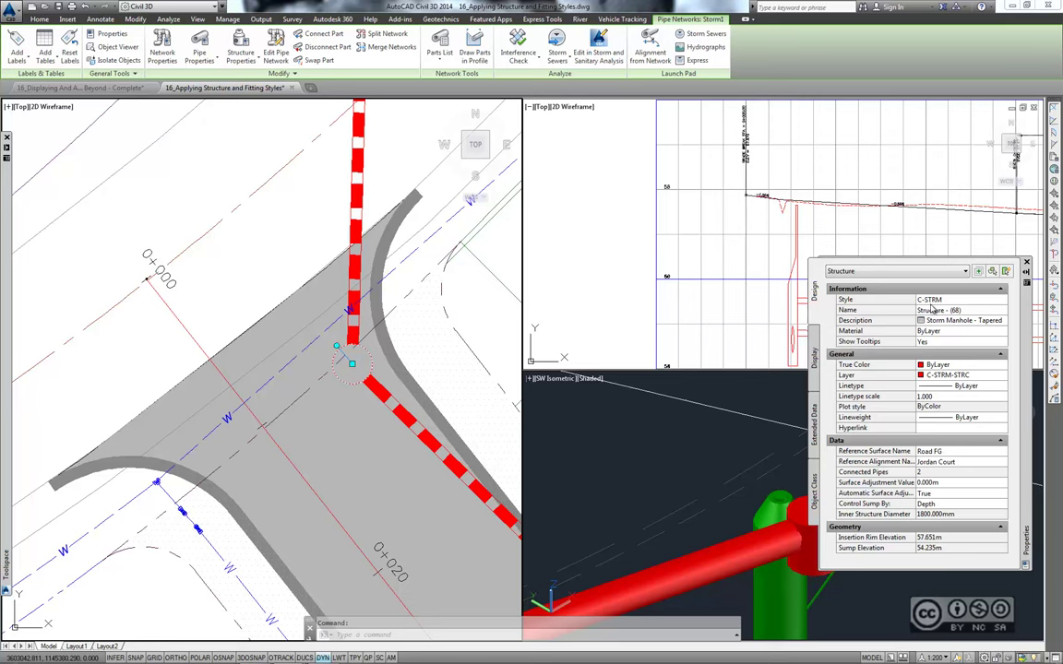
- Set Structure (68) to the C-STRM - MH Symbol Plan & Profile style and close Properties
{"action": "left_click", "coordinate": [959, 300]}
{"action": "left_click", "coordinate": [1000, 300]}
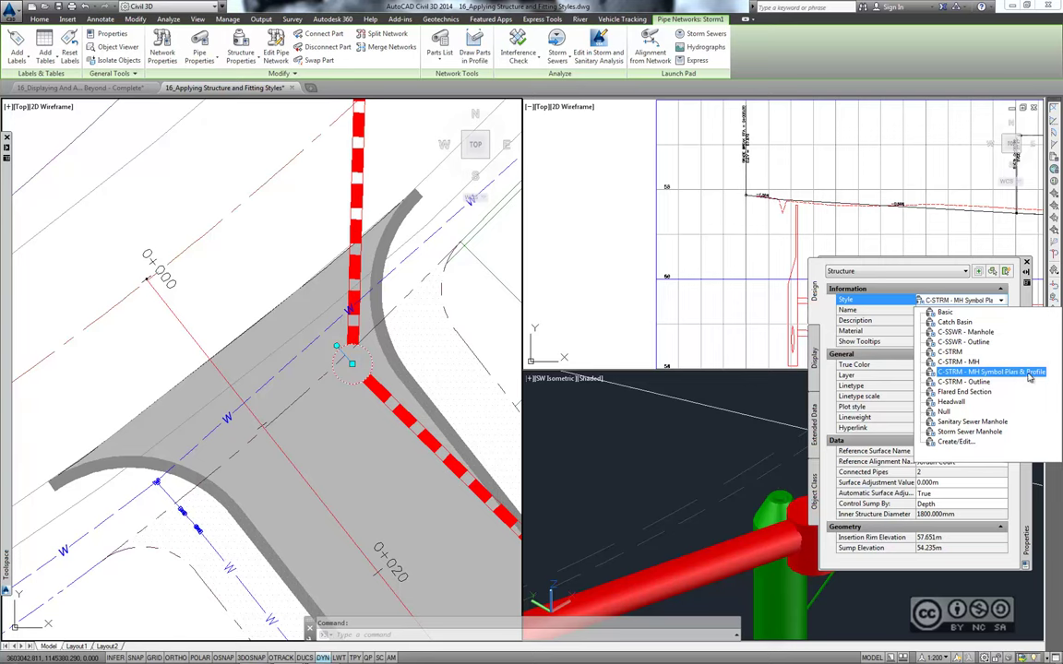
{"action": "left_click", "coordinate": [949, 351]}
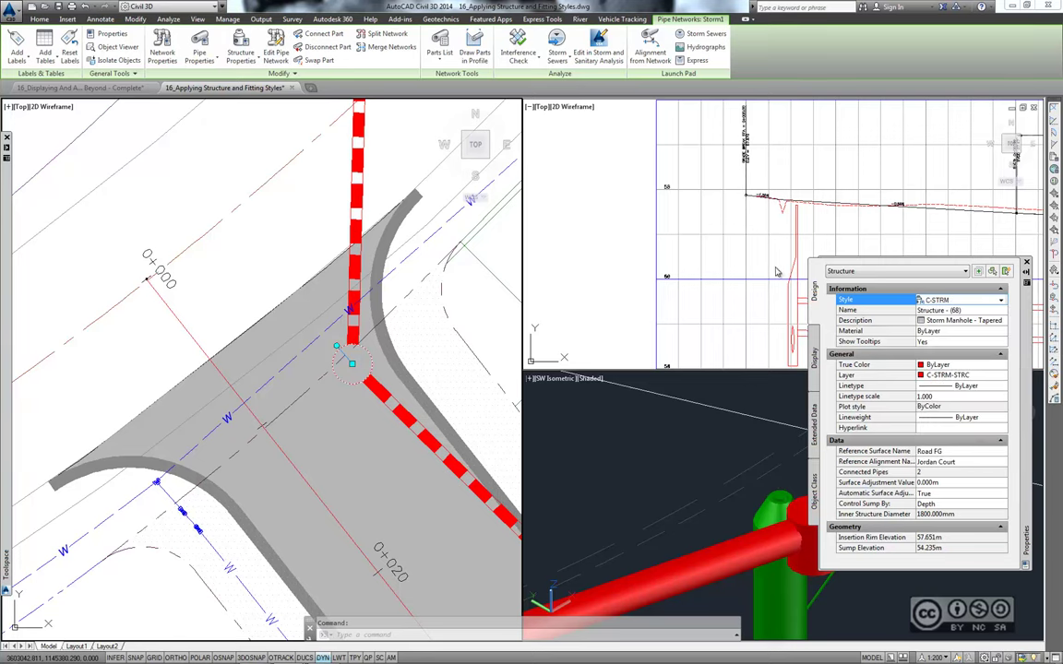
{"action": "left_click", "coordinate": [1000, 300]}
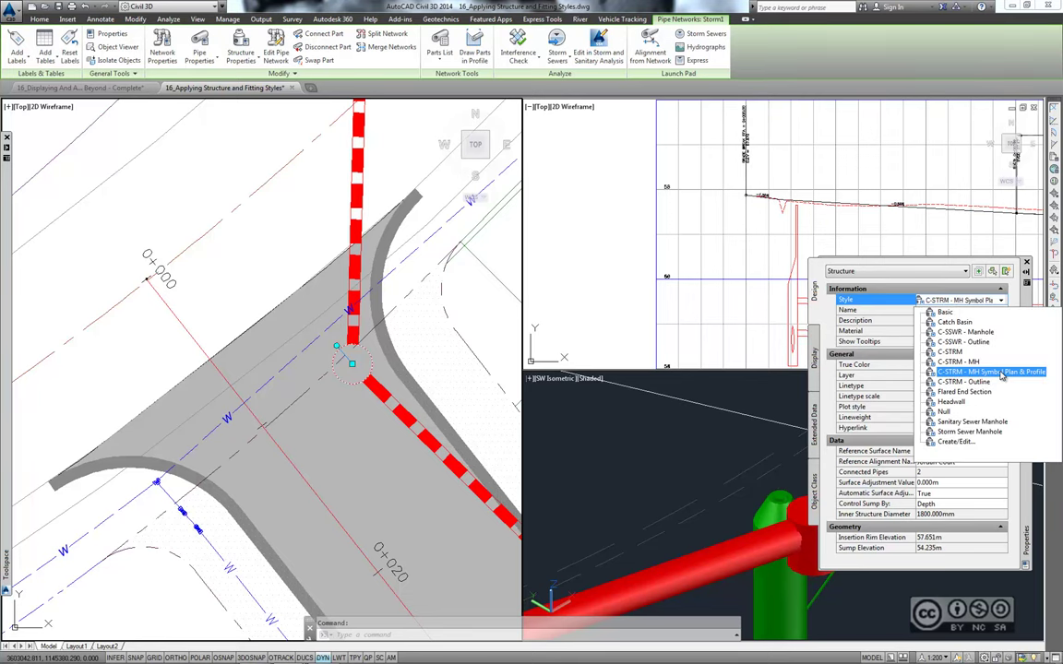
{"action": "left_click", "coordinate": [1002, 372]}
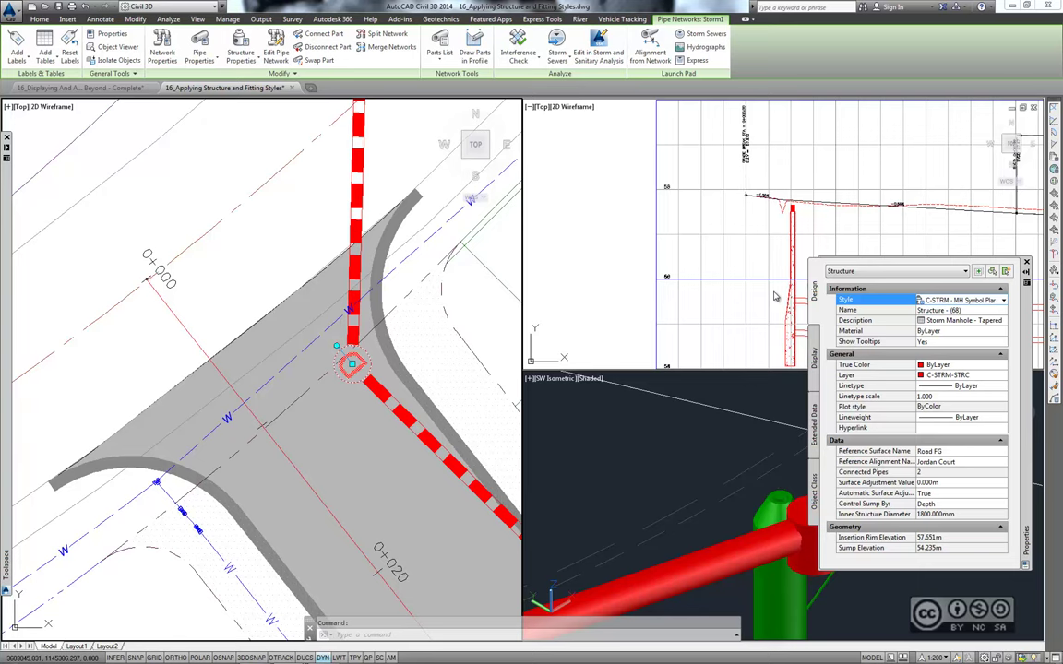
{"action": "left_click", "coordinate": [1026, 267]}
- Zoom and orbit the 3D view to inspect the blue water main and its fittings
{"action": "scroll", "coordinate": [755, 429], "scroll_direction": "up", "scroll_amount": 3}
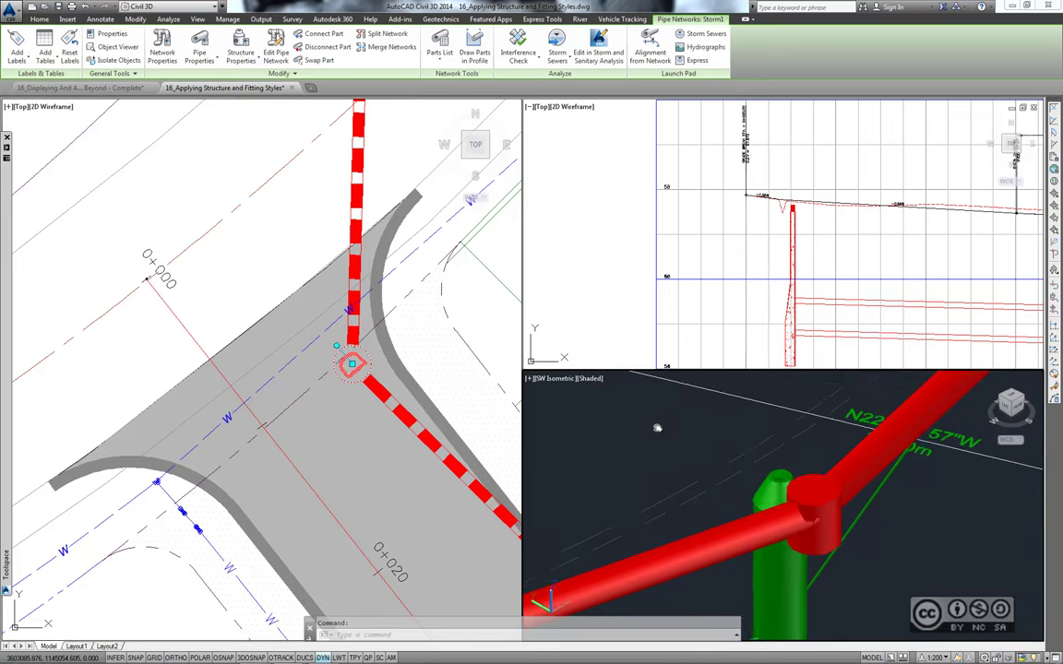
{"action": "scroll", "coordinate": [655, 429], "scroll_direction": "down", "scroll_amount": 2}
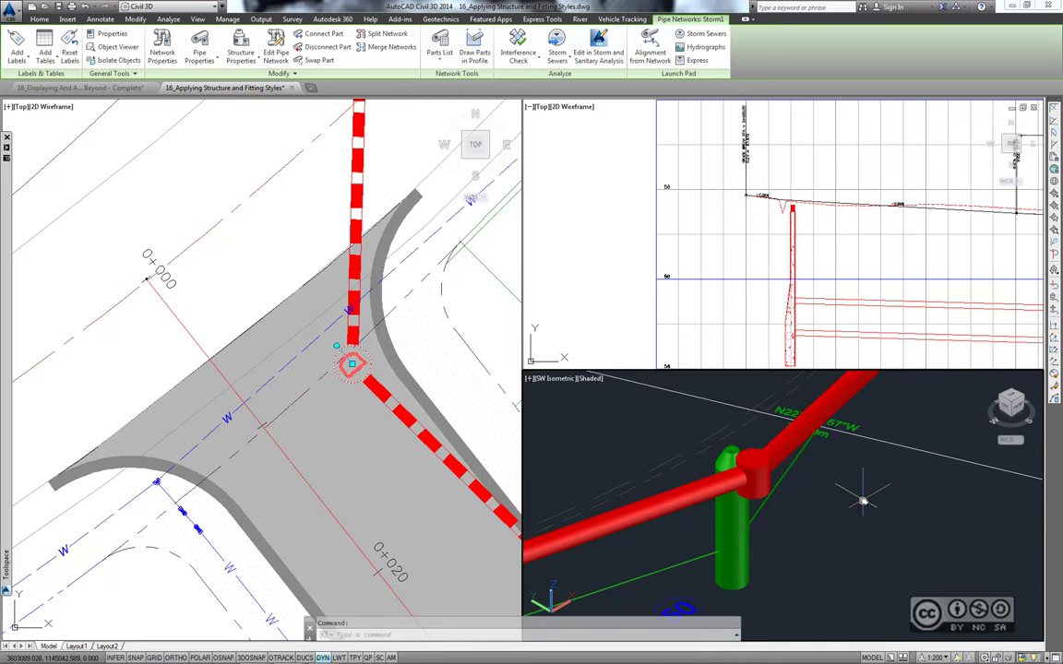
{"action": "mouse_move", "coordinate": [836, 526]}
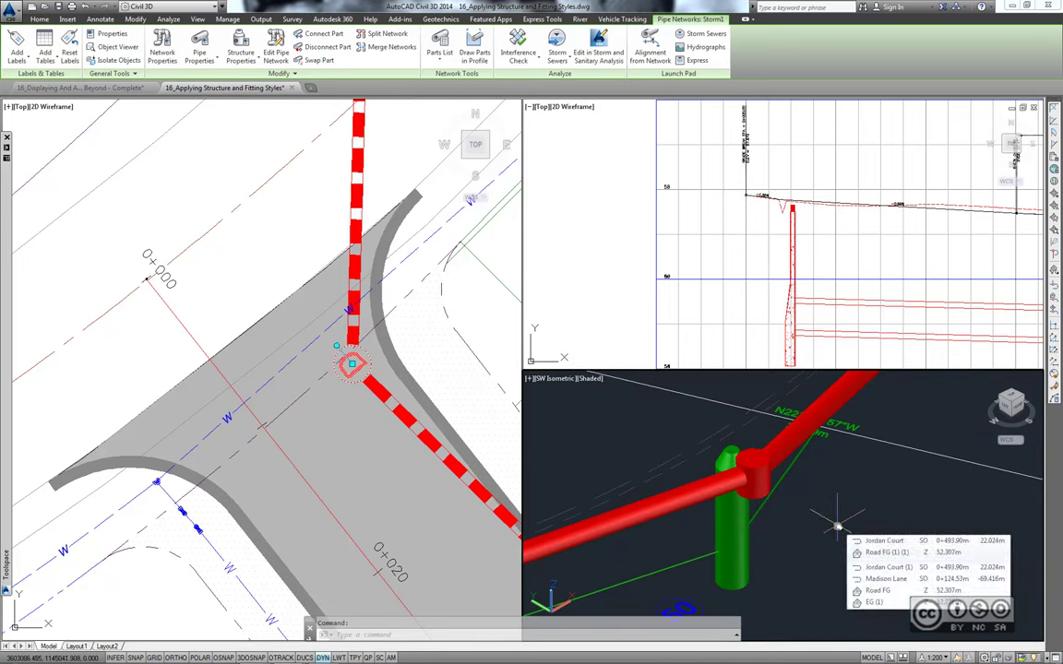
{"action": "middle_click_drag", "start_coordinate": [837, 527], "coordinate": [807, 550], "text": "shift"}
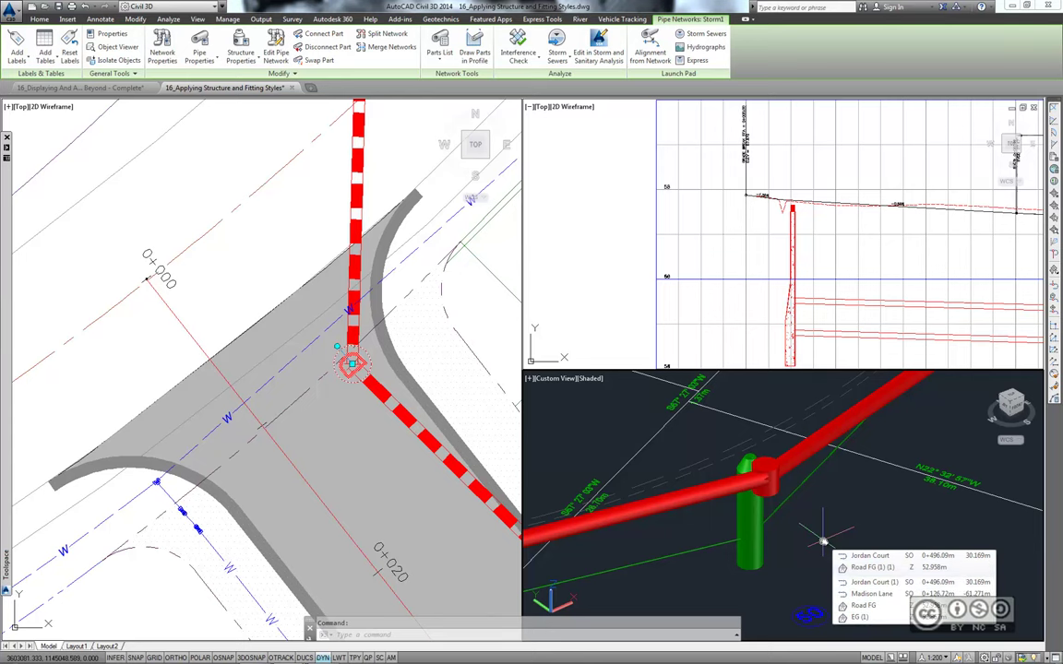
{"action": "key", "text": "Escape"}
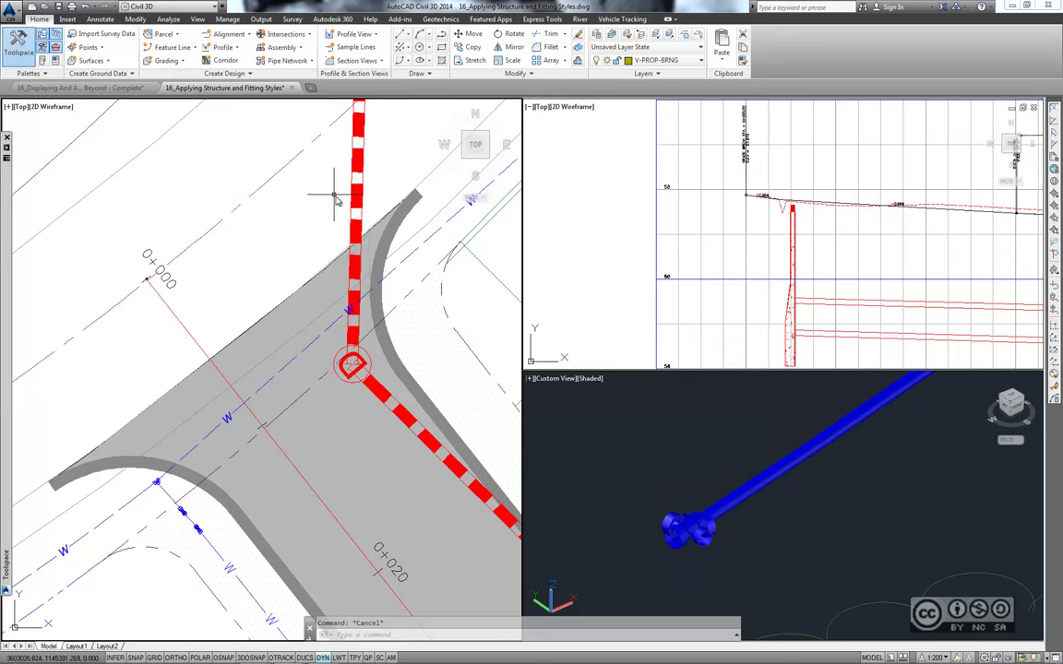
- Select the storm pipe above the manhole and edit its C-STRM - Walls in Profile pipe style
{"action": "left_click", "coordinate": [358, 197]}
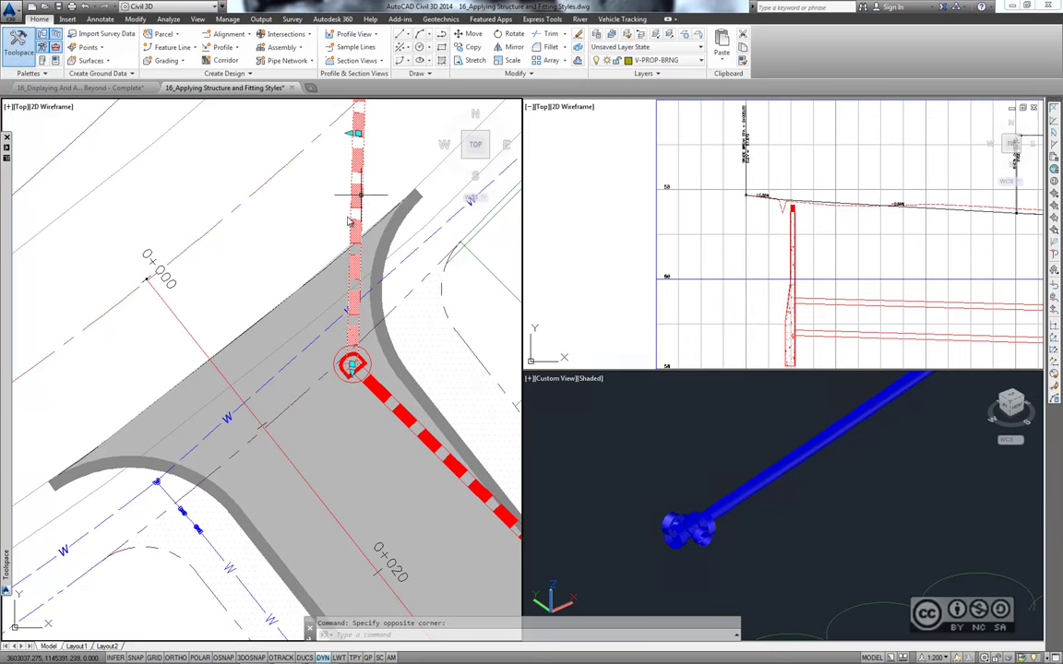
{"action": "left_click", "coordinate": [302, 231]}
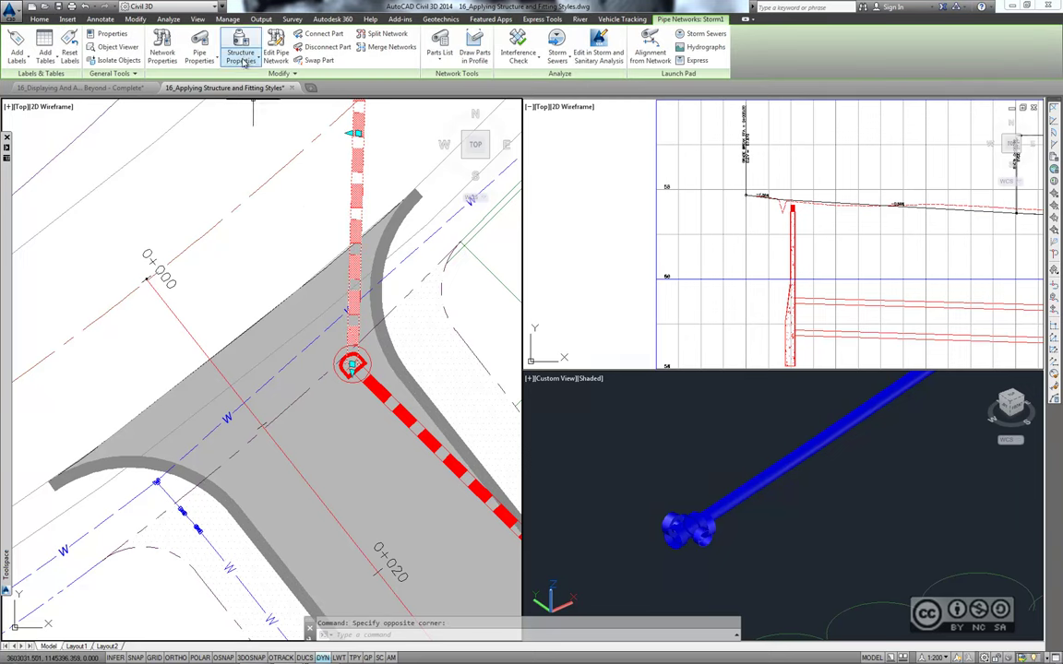
{"action": "left_click", "coordinate": [201, 60]}
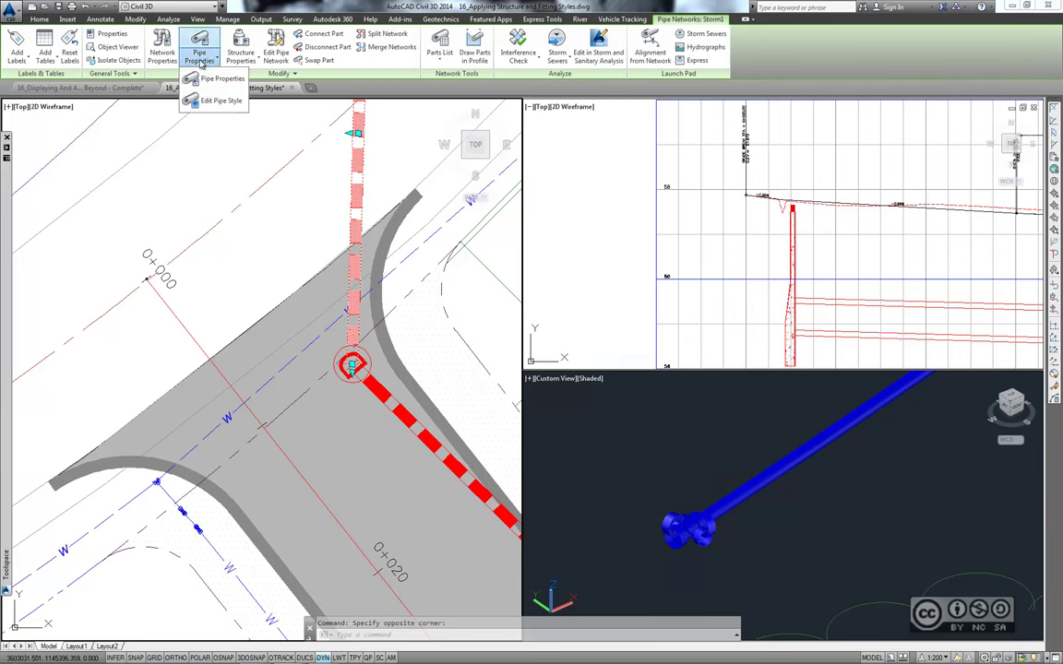
{"action": "left_click", "coordinate": [220, 101]}
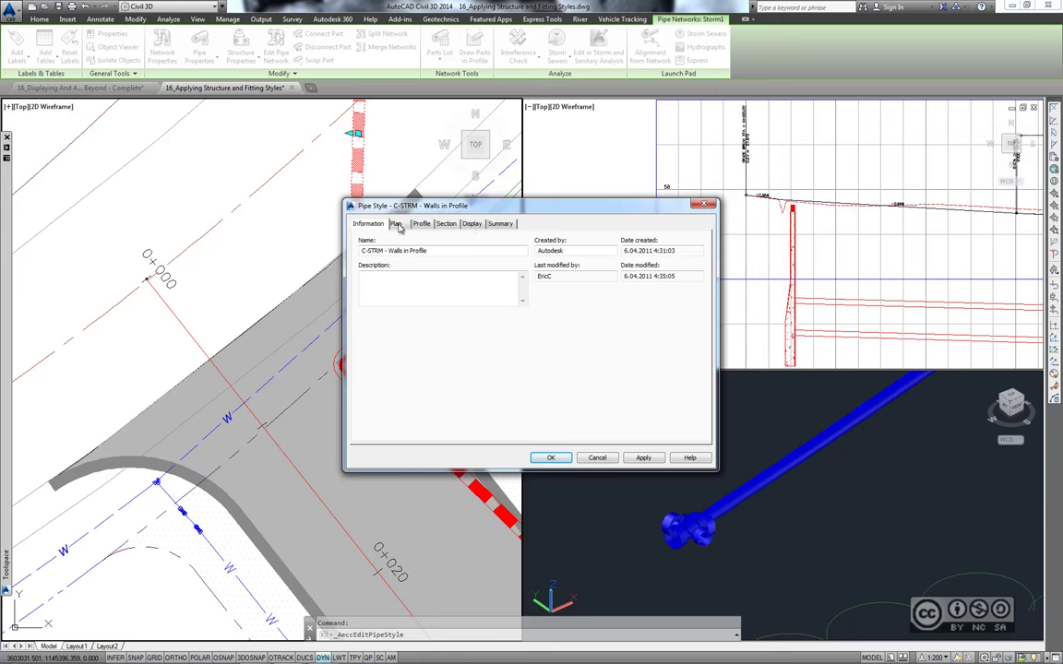
- Review the pipe style's Plan settings: walls-only hatching and centerline width to inner walls
{"action": "left_click", "coordinate": [397, 225]}
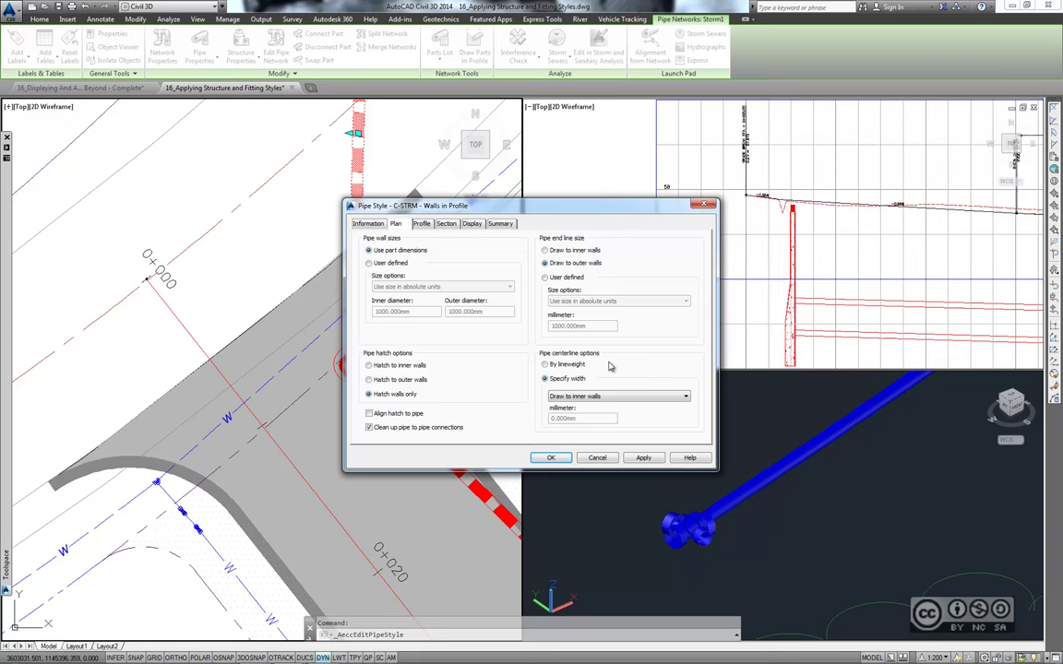
{"action": "left_click", "coordinate": [472, 225]}
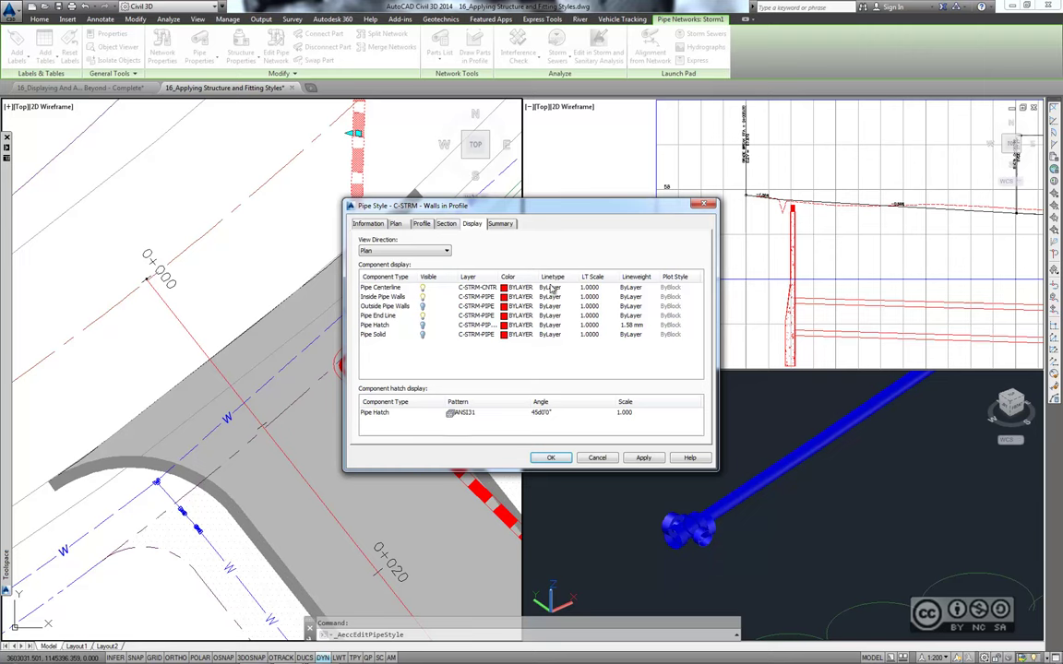
{"action": "left_click", "coordinate": [395, 224]}
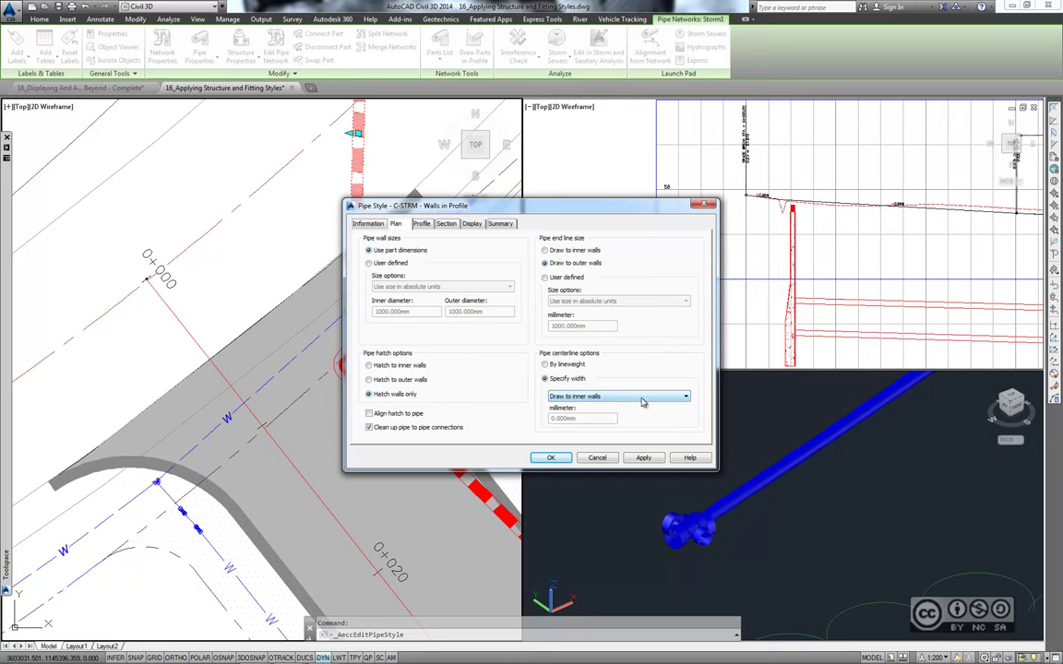
{"action": "left_click", "coordinate": [643, 399]}
{"action": "left_click", "coordinate": [453, 241]}
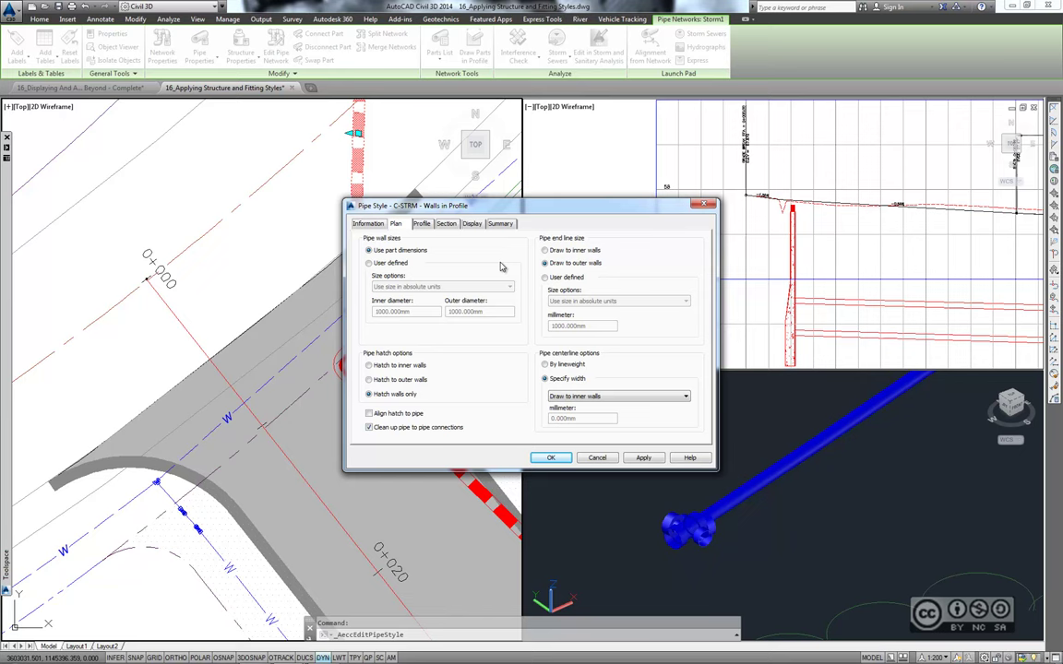
{"action": "left_click", "coordinate": [472, 224]}
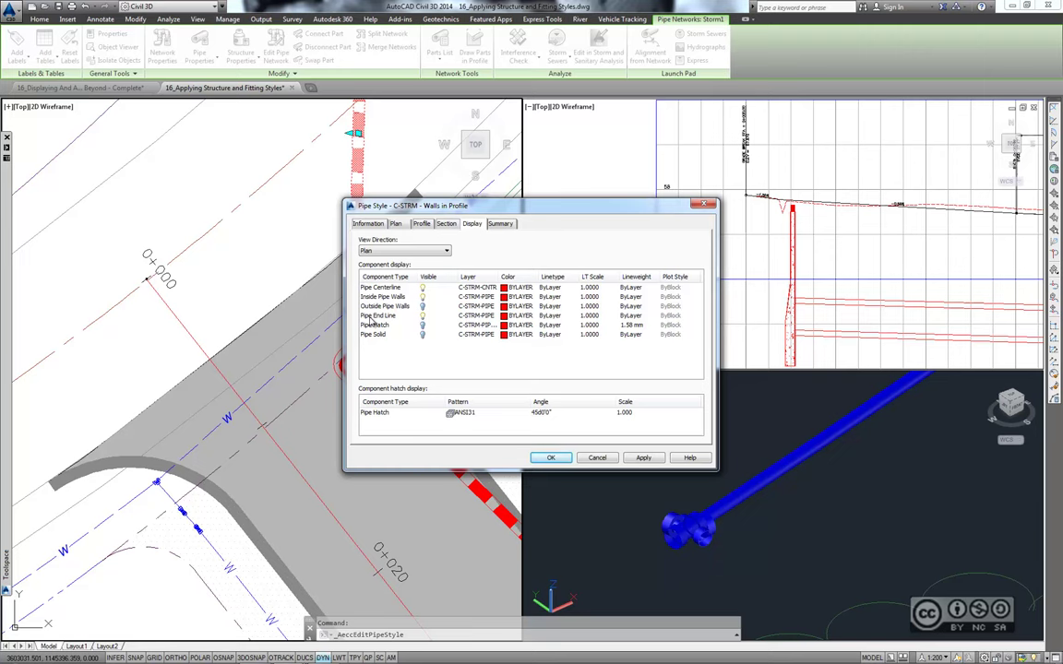
{"action": "left_click", "coordinate": [398, 224]}
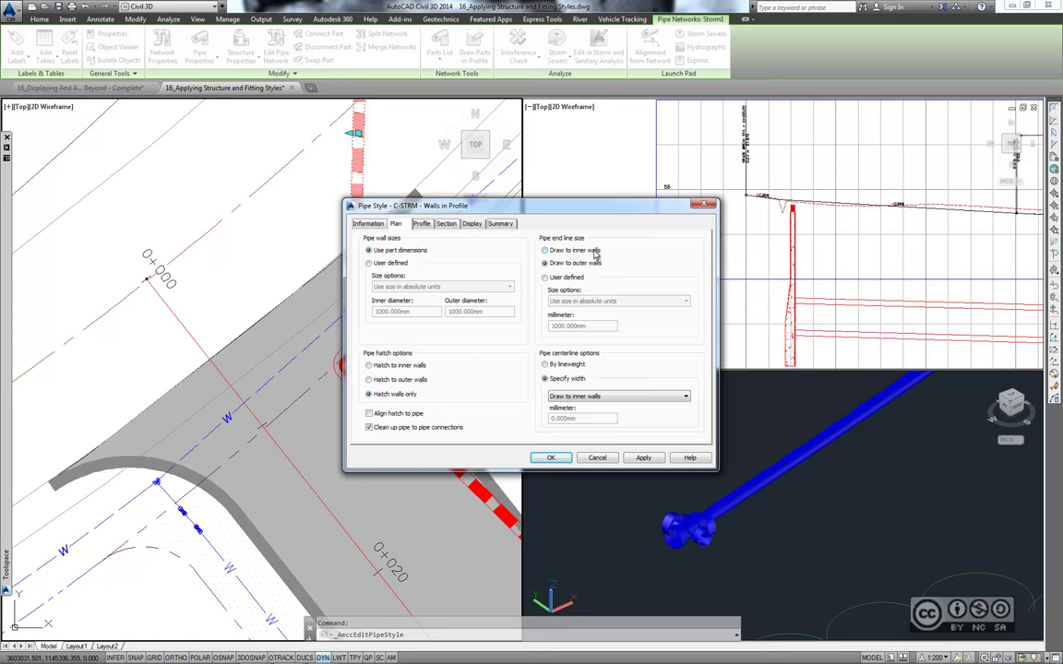
{"action": "left_click", "coordinate": [472, 223]}
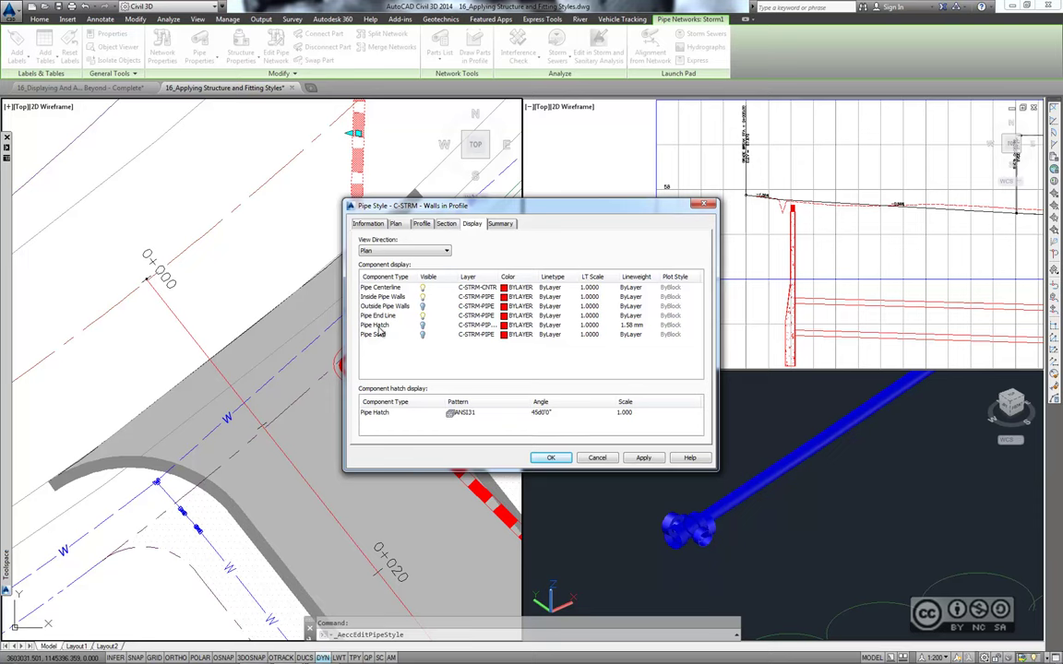
{"action": "left_click", "coordinate": [396, 225]}
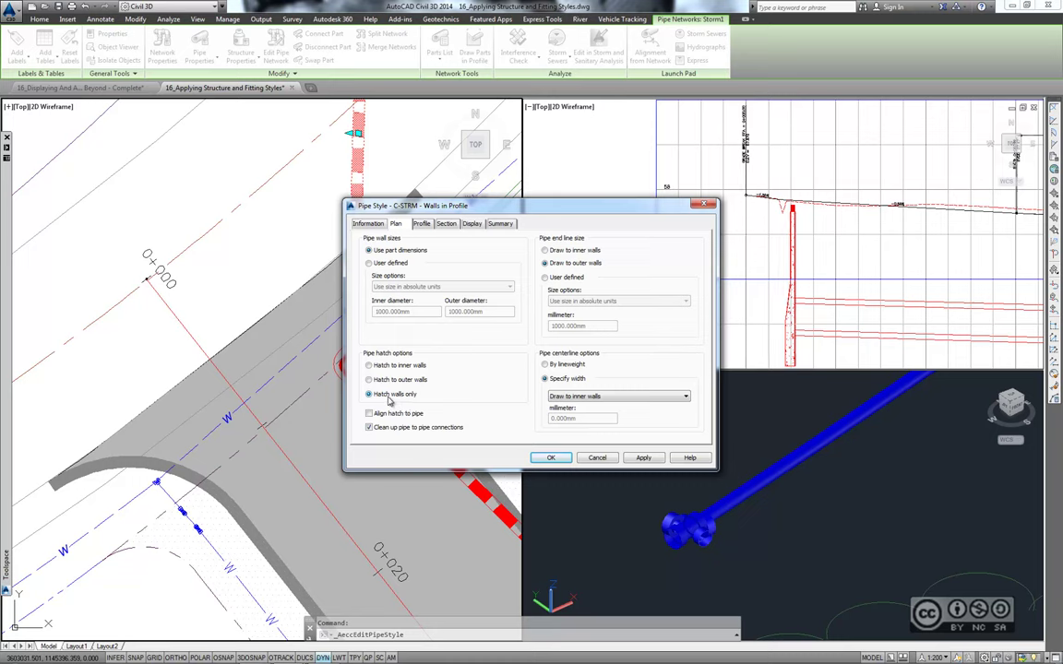
- Review the Profile crossing-pipe hatch options of C-STRM - Walls in Profile, then cancel without changes
{"action": "left_click", "coordinate": [424, 225]}
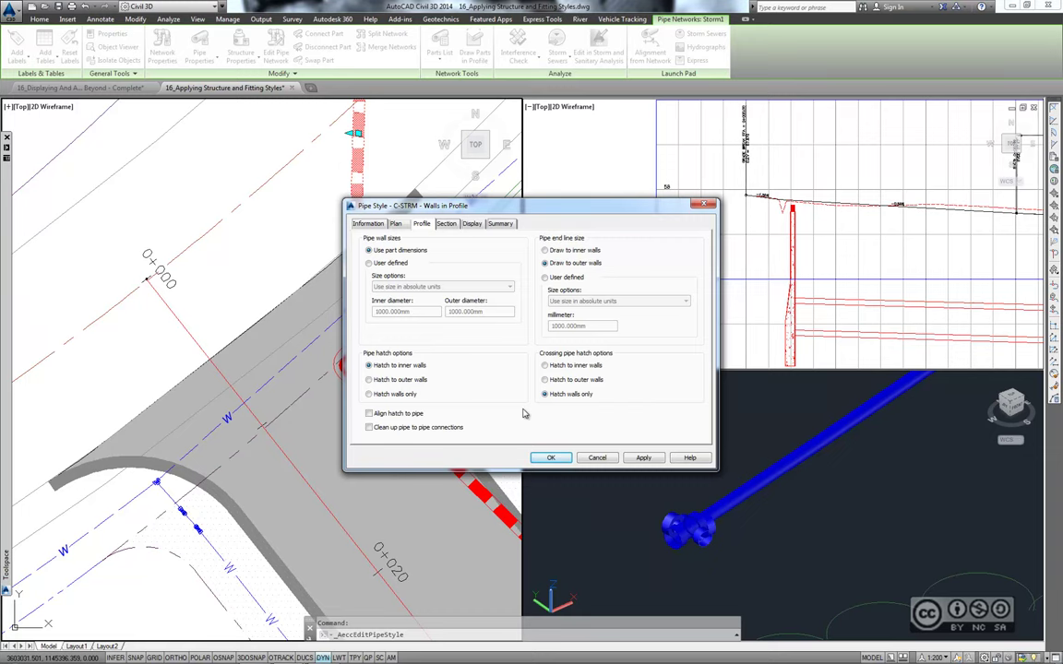
{"action": "left_click", "coordinate": [599, 459]}
- Open 16_Applying Pipe Styles.dwg and pan to sanitary Pipe (23) along the road
{"action": "left_click", "coordinate": [48, 6]}
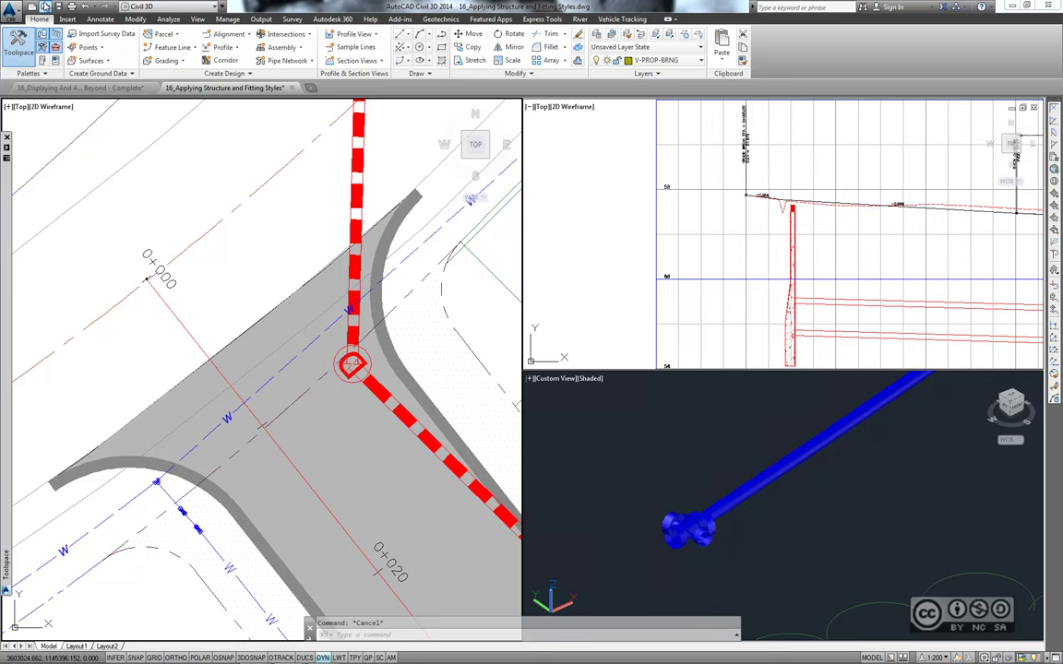
{"action": "left_click", "coordinate": [261, 337]}
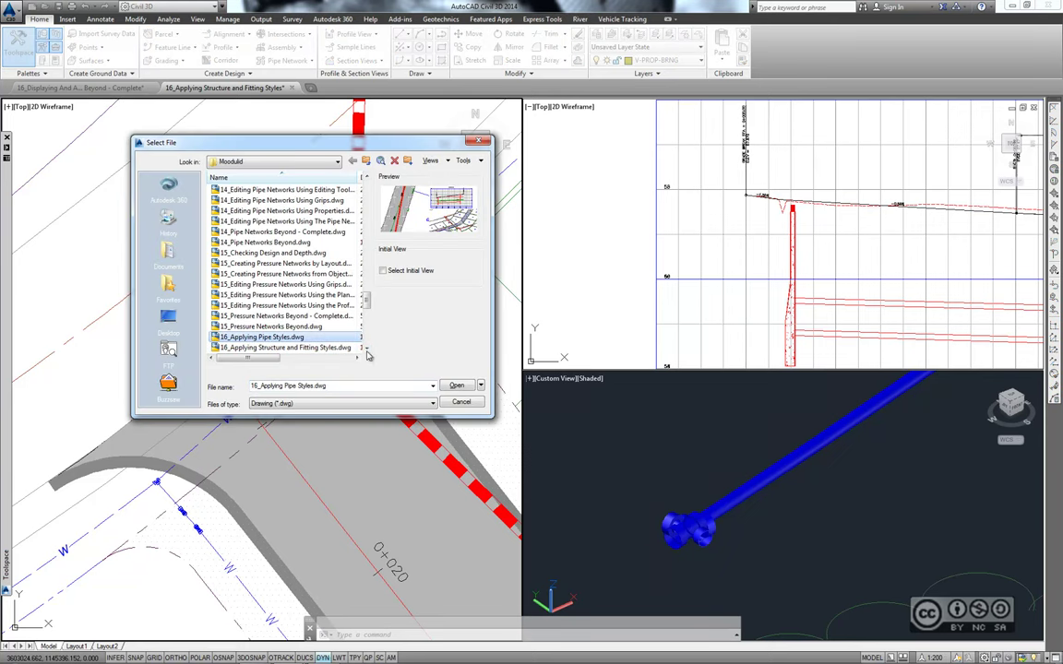
{"action": "left_click", "coordinate": [455, 386]}
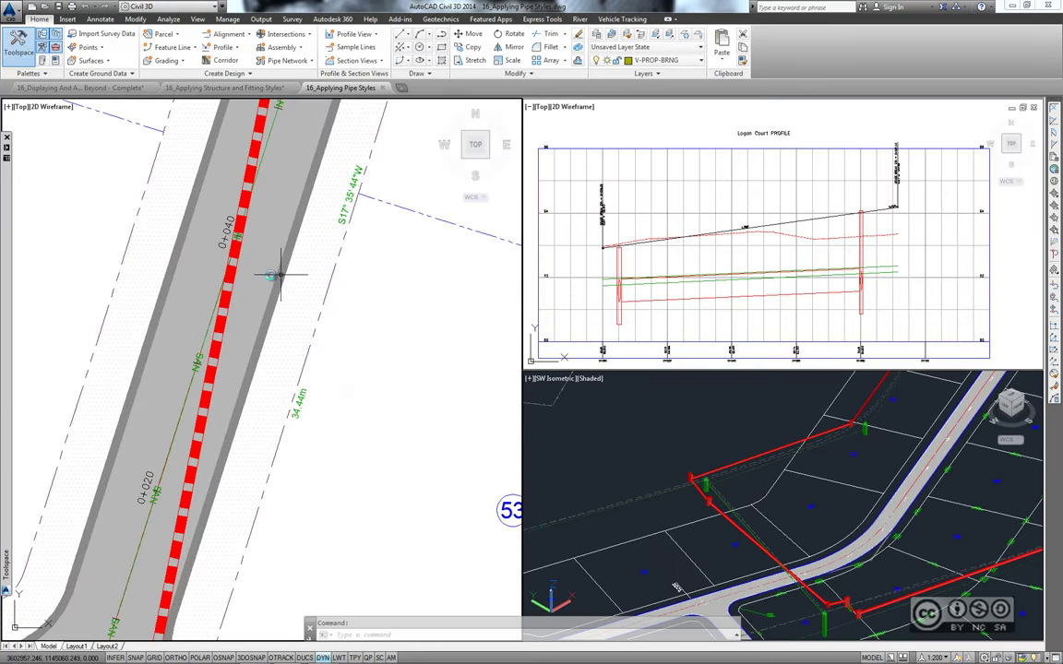
{"action": "middle_click_drag", "start_coordinate": [247, 239], "coordinate": [267, 335]}
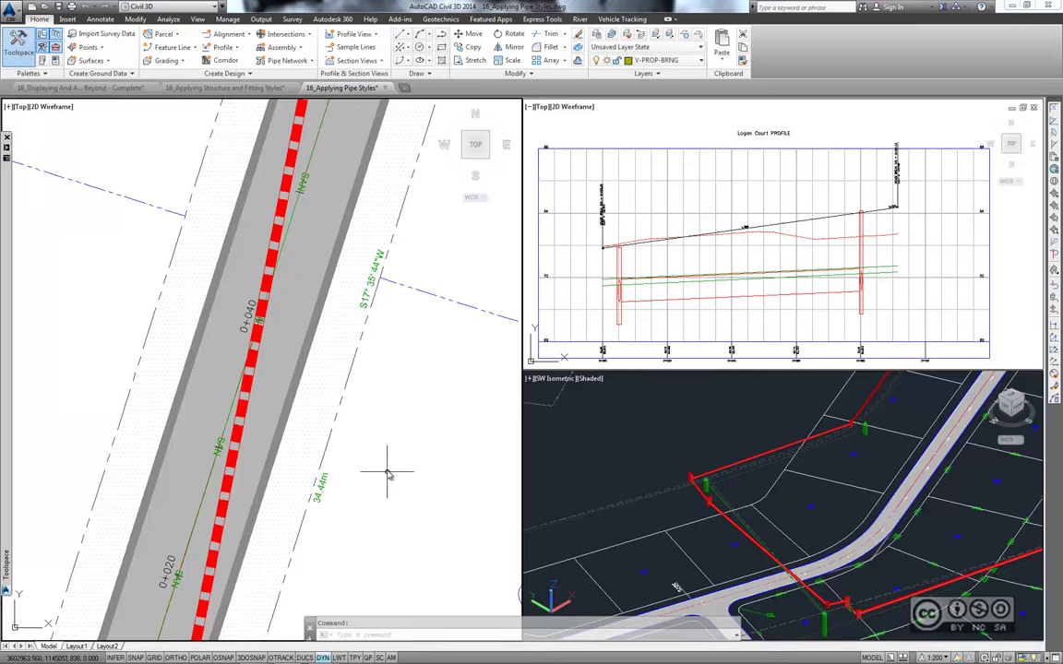
- Change sanitary Pipe (23)'s style to C-SSWR - Double Line in Pipe Properties
{"action": "left_click", "coordinate": [224, 430]}
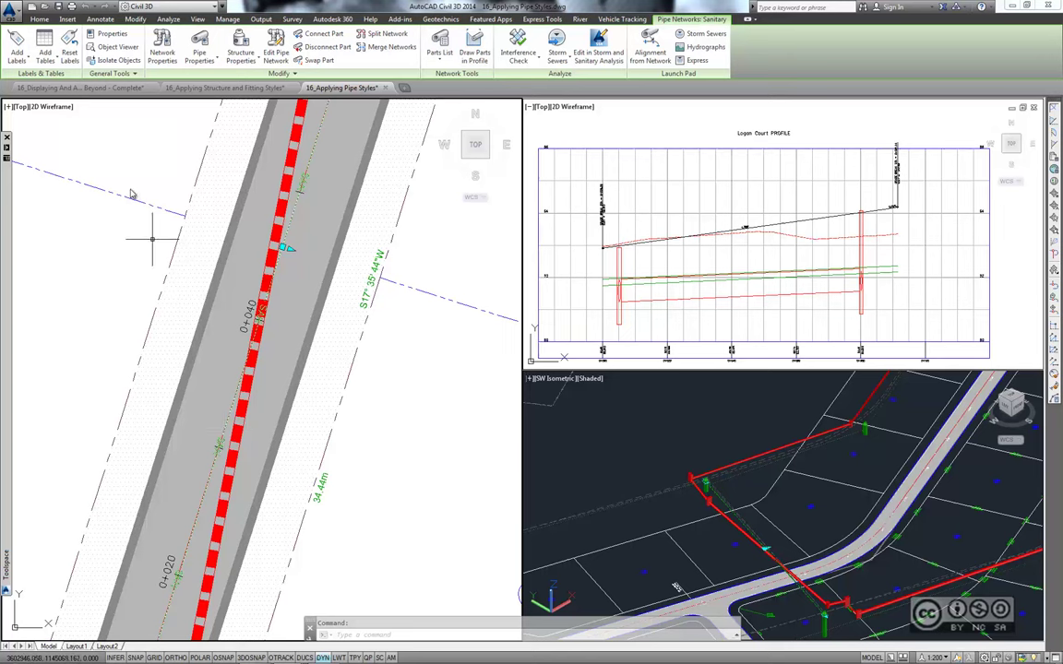
{"action": "left_click", "coordinate": [201, 43]}
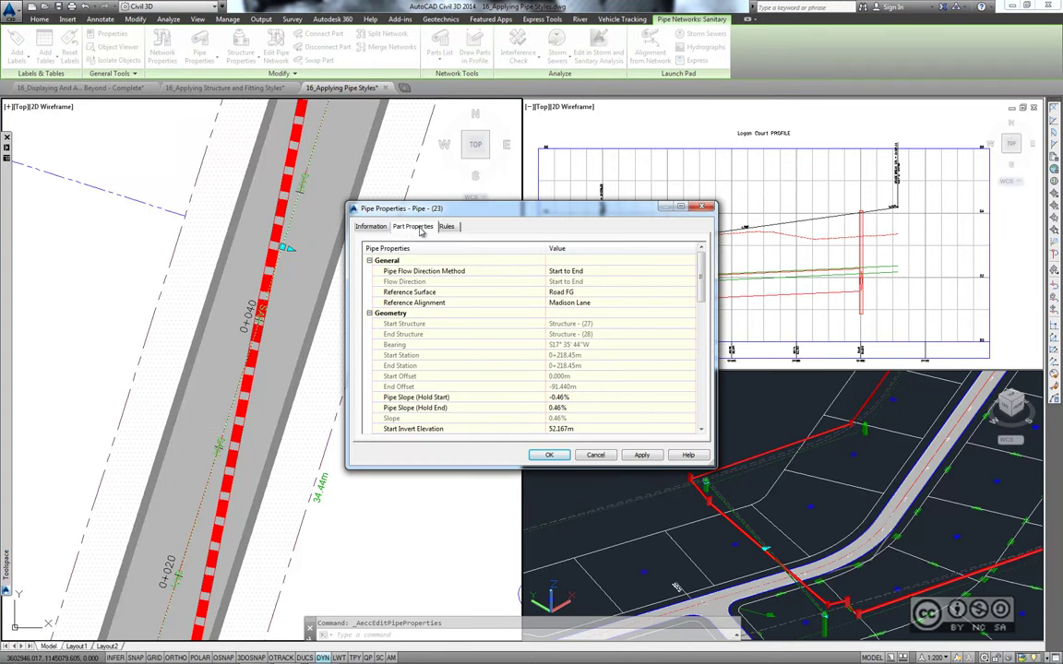
{"action": "left_click", "coordinate": [369, 227]}
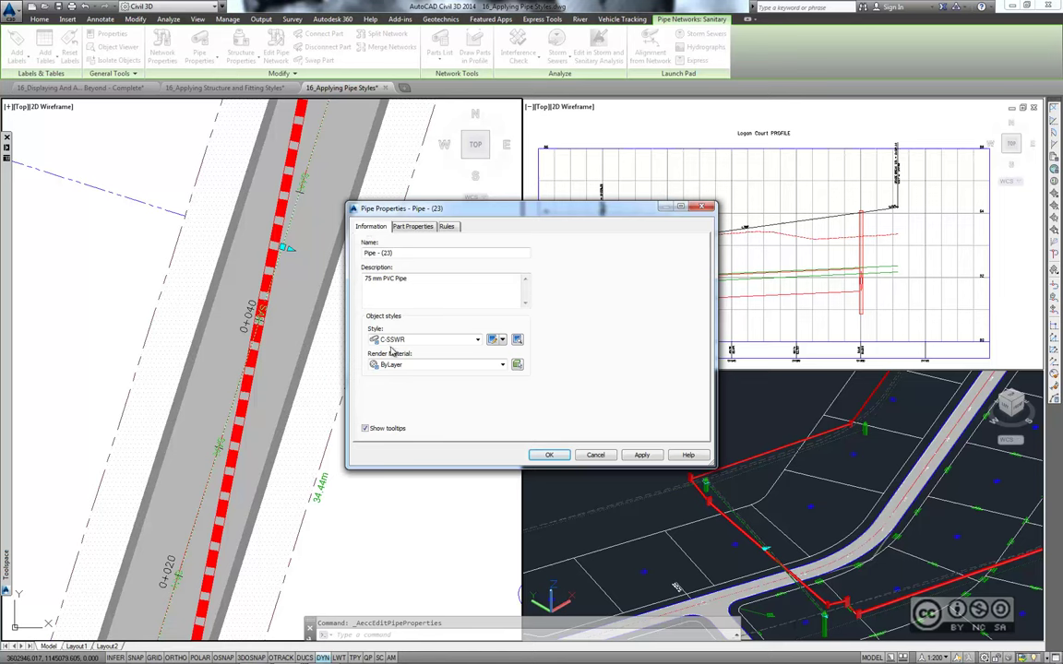
{"action": "left_click", "coordinate": [393, 339]}
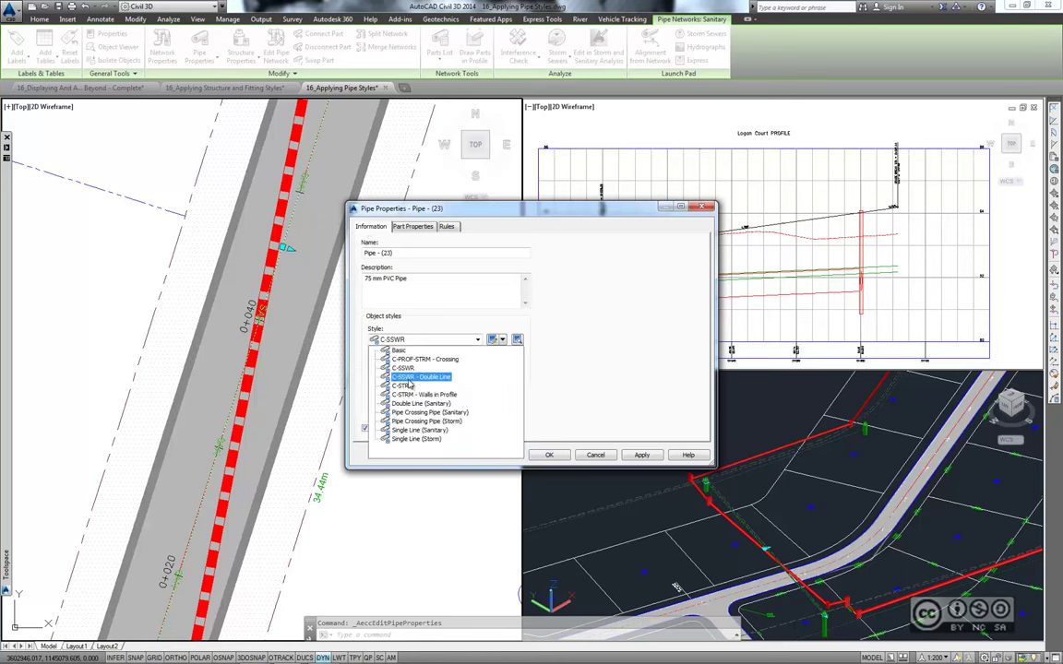
{"action": "left_click", "coordinate": [444, 381]}
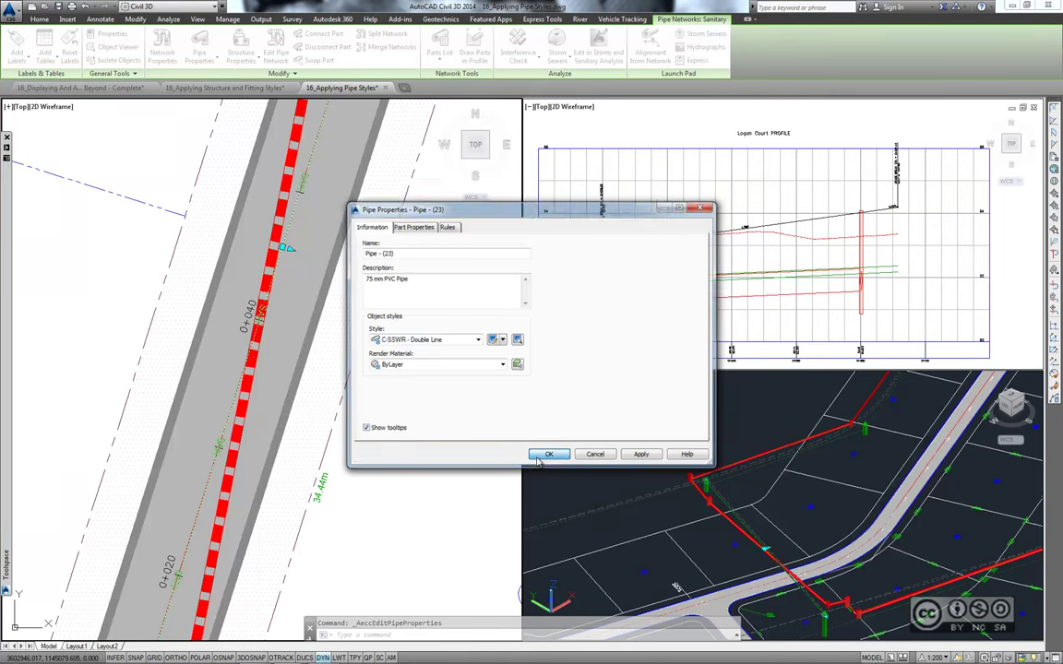
{"action": "left_click", "coordinate": [549, 455]}
{"action": "scroll", "coordinate": [249, 375], "scroll_direction": "up", "scroll_amount": 2}
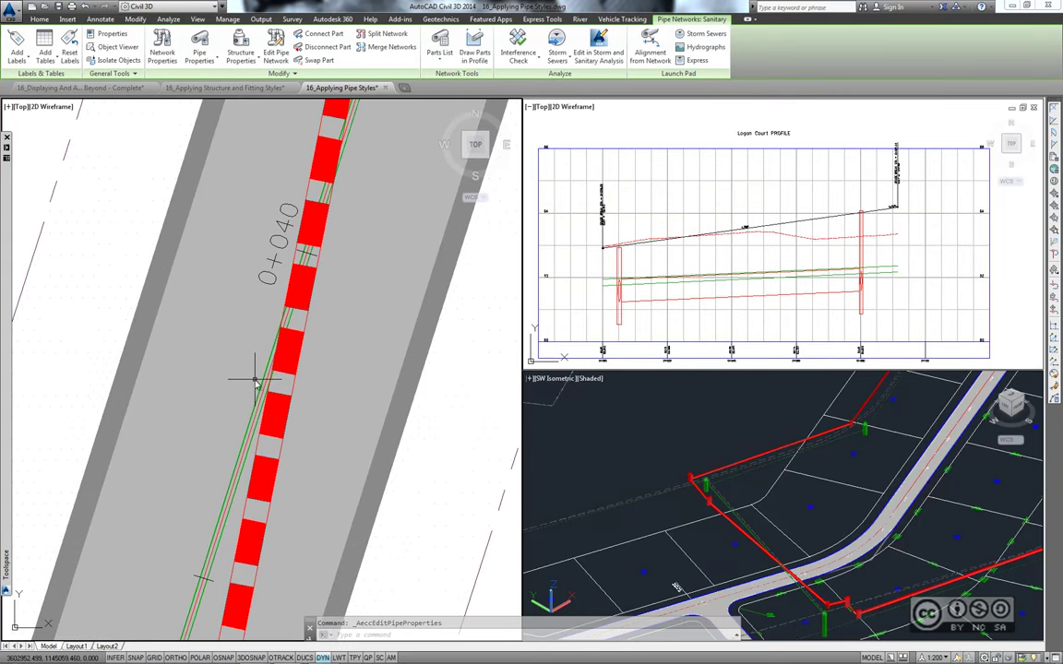
{"action": "scroll", "coordinate": [259, 378], "scroll_direction": "up", "scroll_amount": 2}
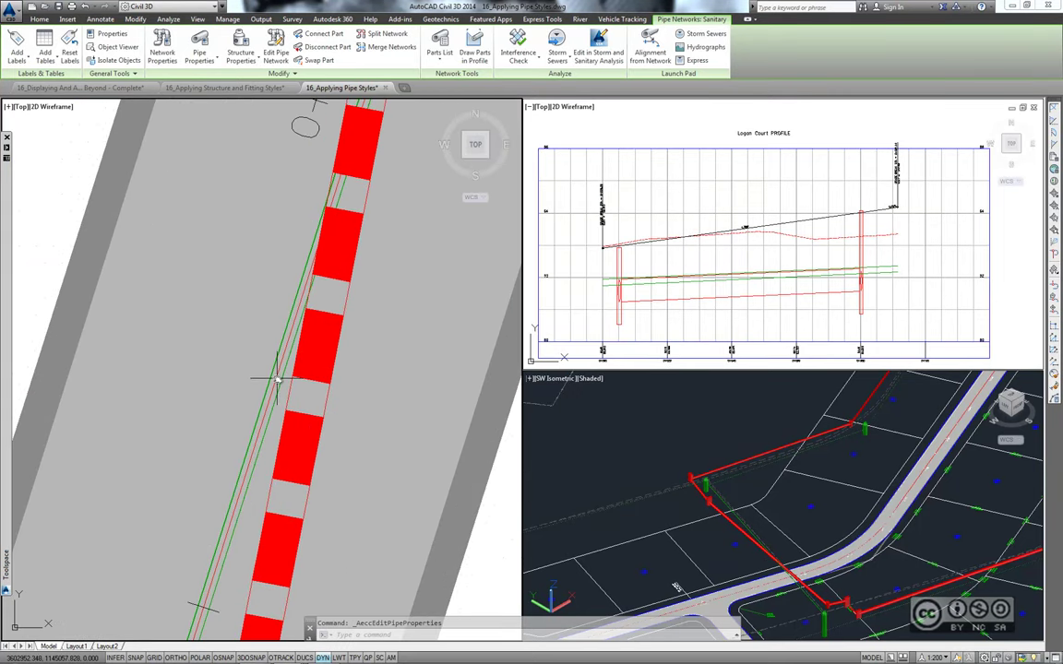
{"action": "scroll", "coordinate": [147, 391], "scroll_direction": "down", "scroll_amount": 2}
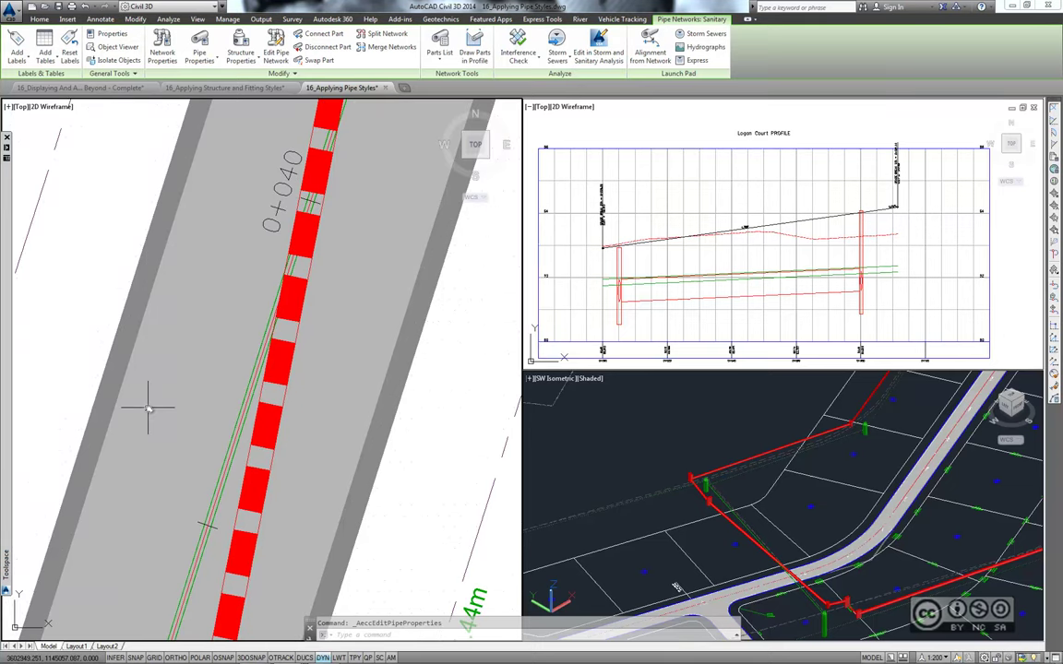
{"action": "scroll", "coordinate": [213, 392], "scroll_direction": "up", "scroll_amount": 2}
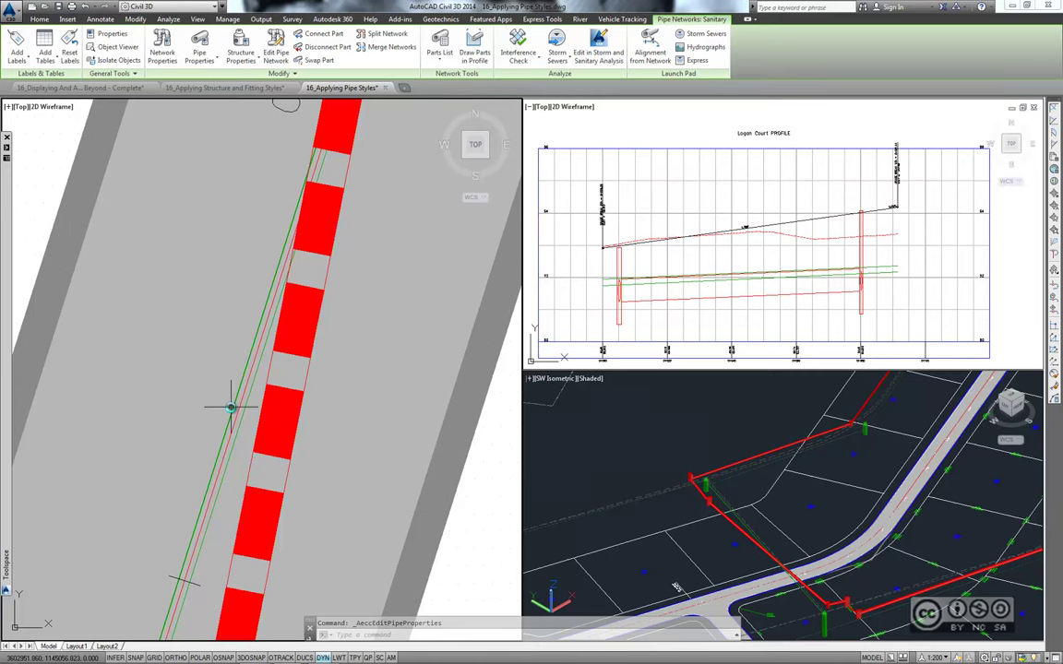
{"action": "scroll", "coordinate": [232, 407], "scroll_direction": "down", "scroll_amount": 1}
- Set pipe (61)'s style override to C-PROF-STRM - Crossing in Logan Court4 profile view properties
{"action": "key", "text": "Escape"}
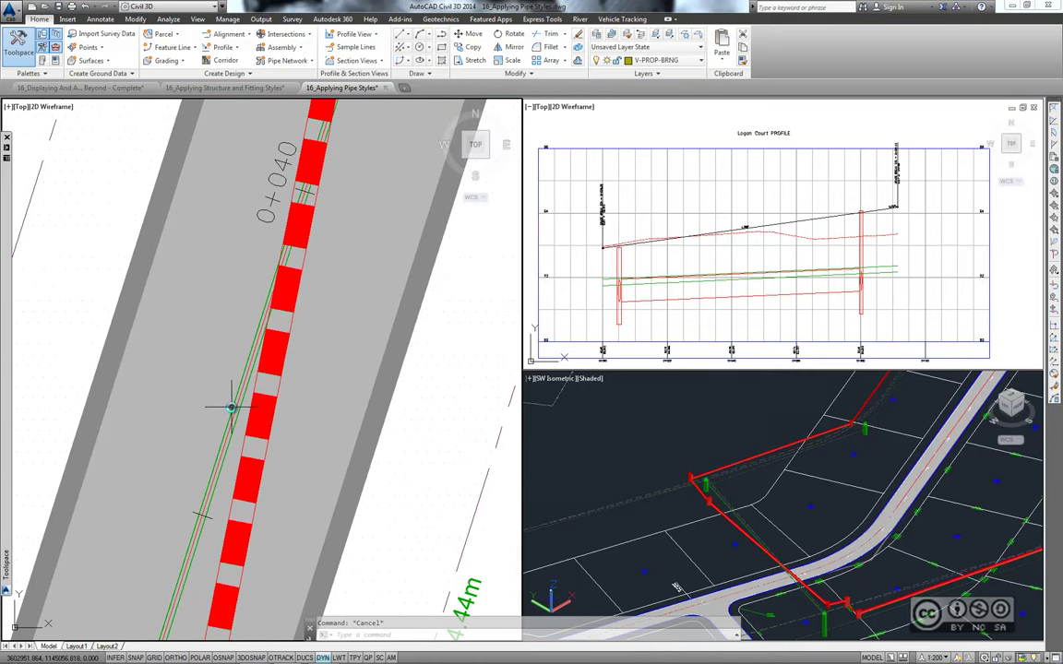
{"action": "left_click", "coordinate": [557, 120]}
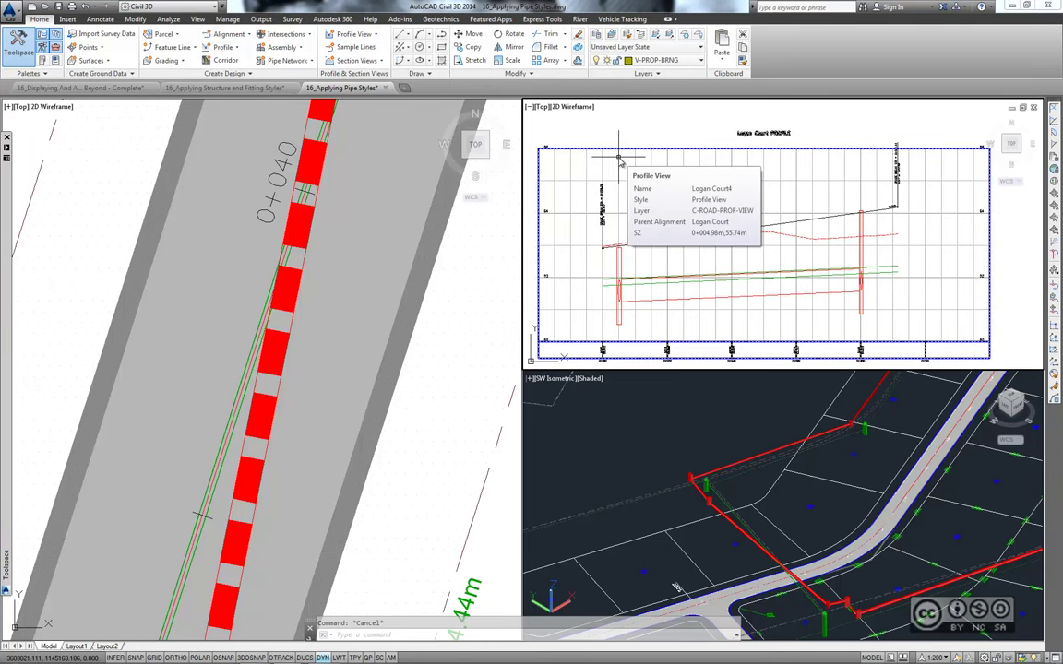
{"action": "left_click", "coordinate": [626, 140]}
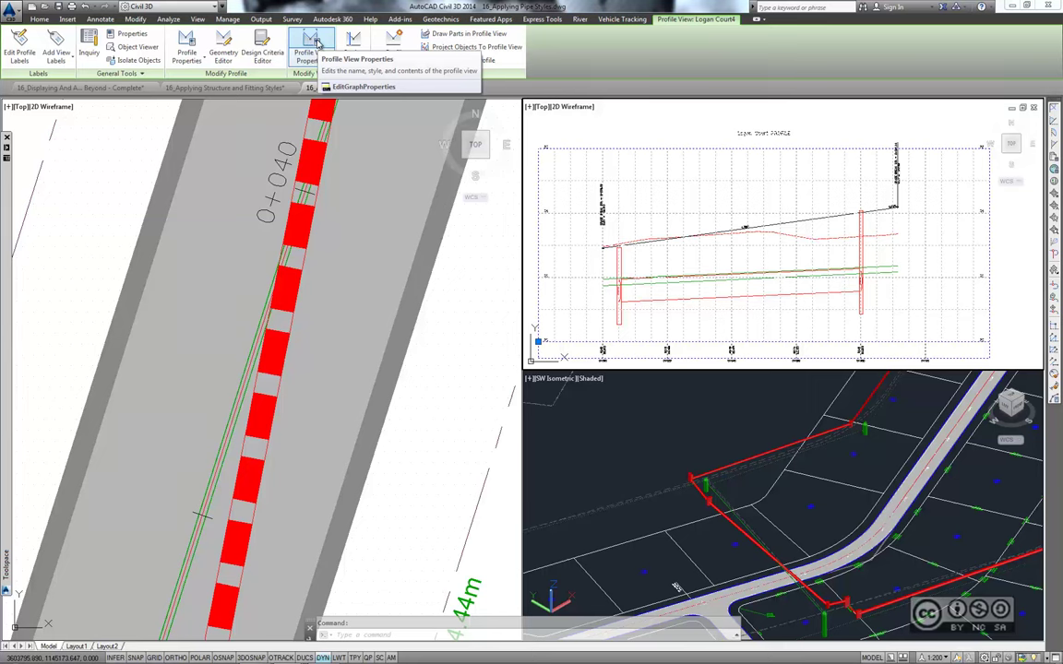
{"action": "left_click", "coordinate": [314, 43]}
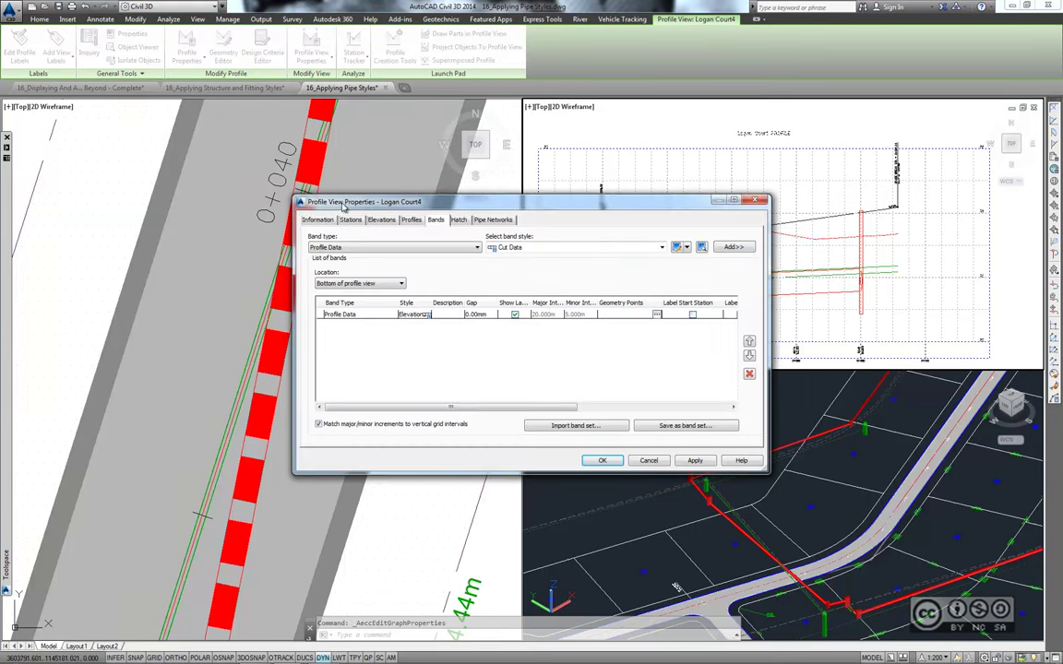
{"action": "left_click", "coordinate": [494, 220]}
{"action": "scroll", "coordinate": [394, 309], "scroll_direction": "down", "scroll_amount": 5}
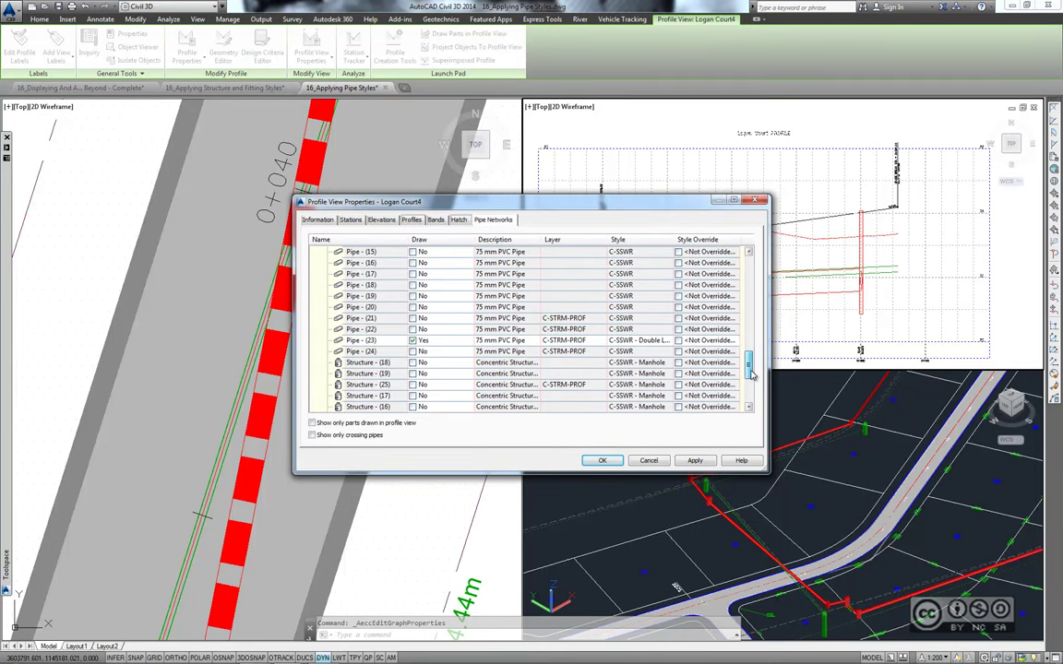
{"action": "scroll", "coordinate": [395, 309], "scroll_direction": "down", "scroll_amount": 5}
{"action": "scroll", "coordinate": [395, 309], "scroll_direction": "down", "scroll_amount": 5}
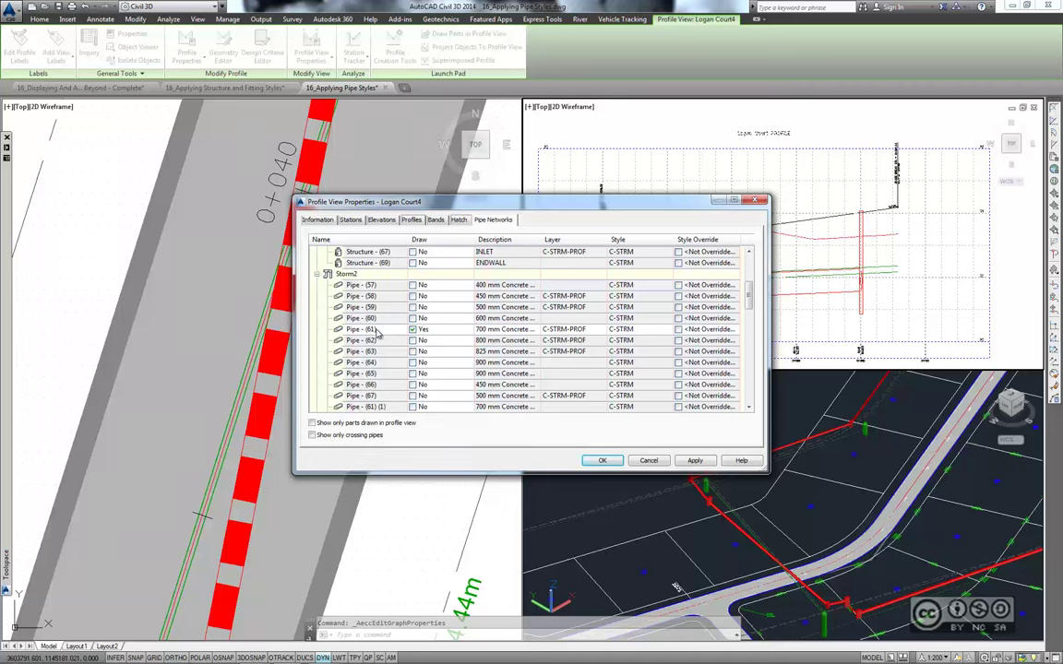
{"action": "left_click", "coordinate": [639, 334]}
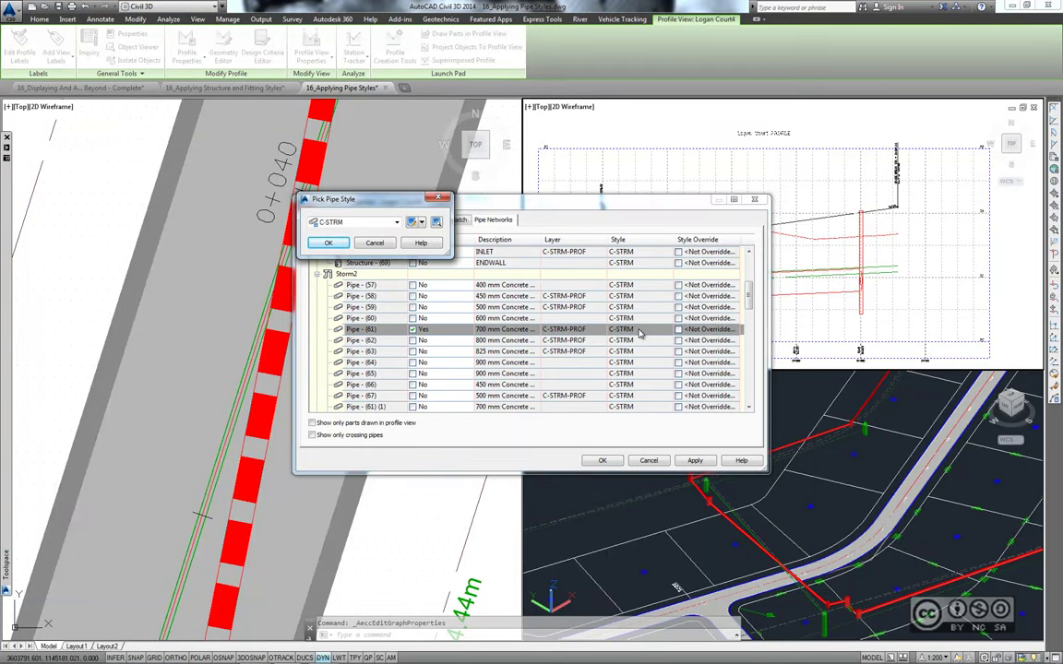
{"action": "left_click", "coordinate": [359, 222]}
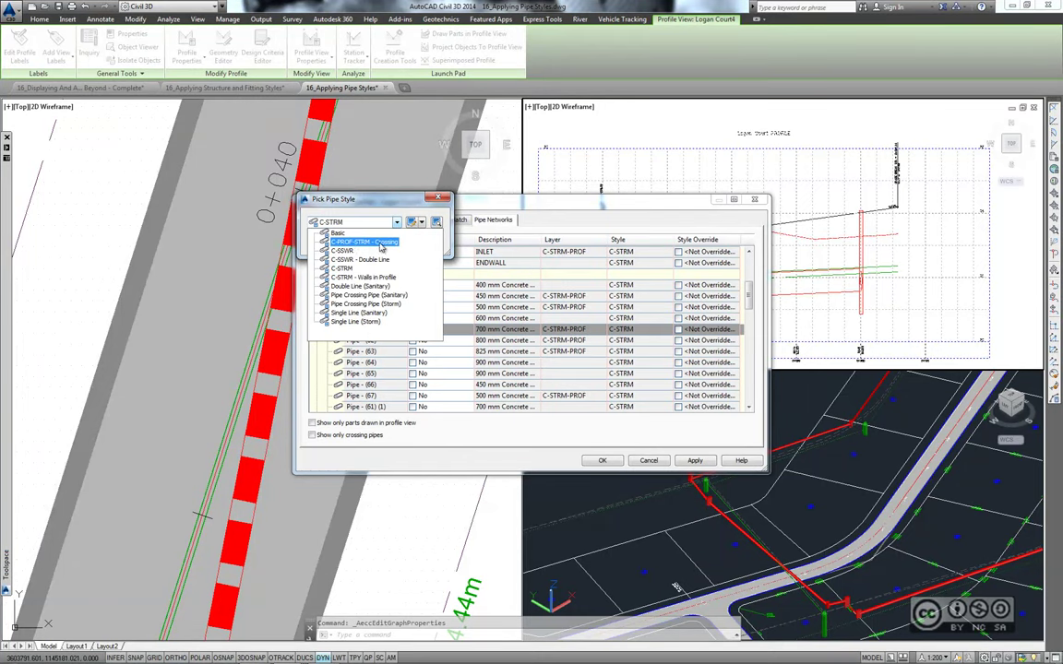
{"action": "left_click", "coordinate": [332, 243]}
{"action": "left_click", "coordinate": [331, 244]}
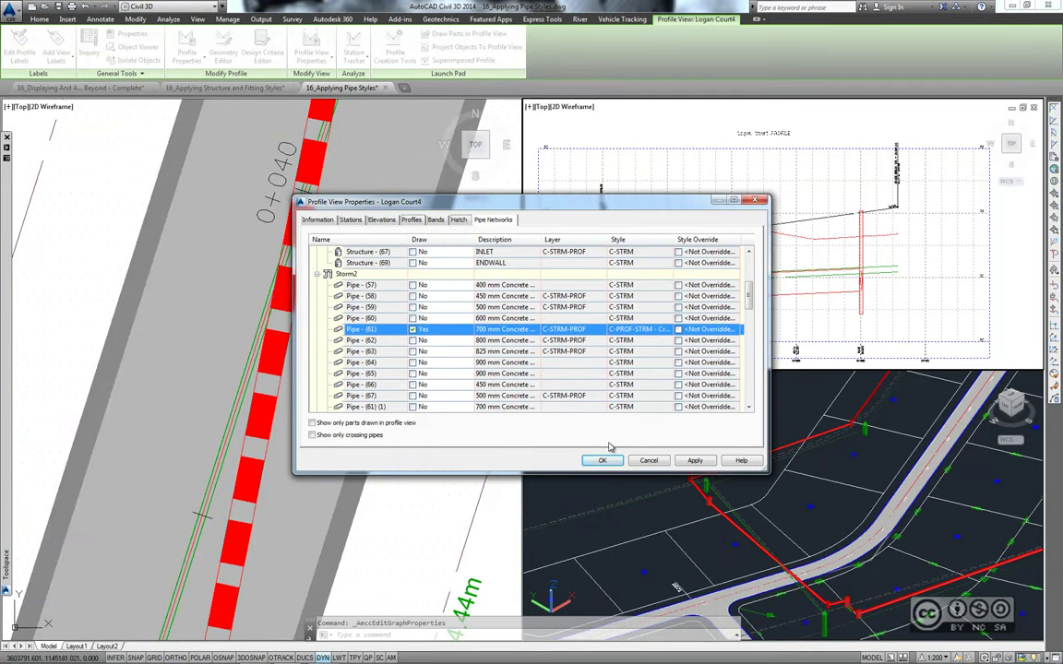
{"action": "left_click", "coordinate": [603, 460]}
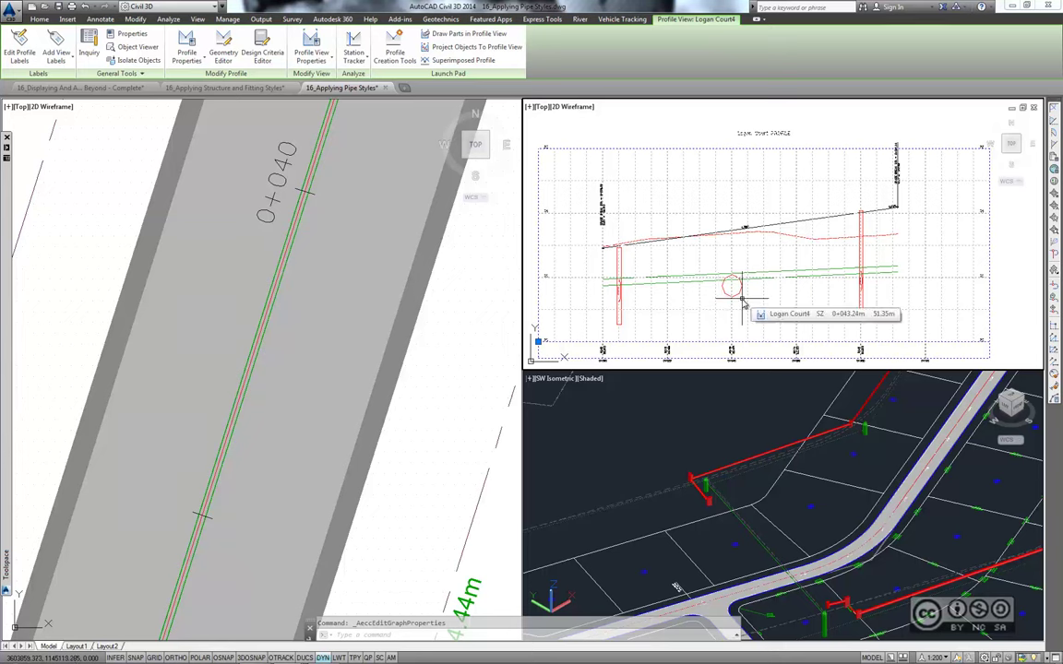
- Deselect the Logan Court4 profile view and bring up the Properties palette with Ctrl+1
{"action": "key", "text": "Escape"}
{"action": "key", "text": "ctrl+1"}
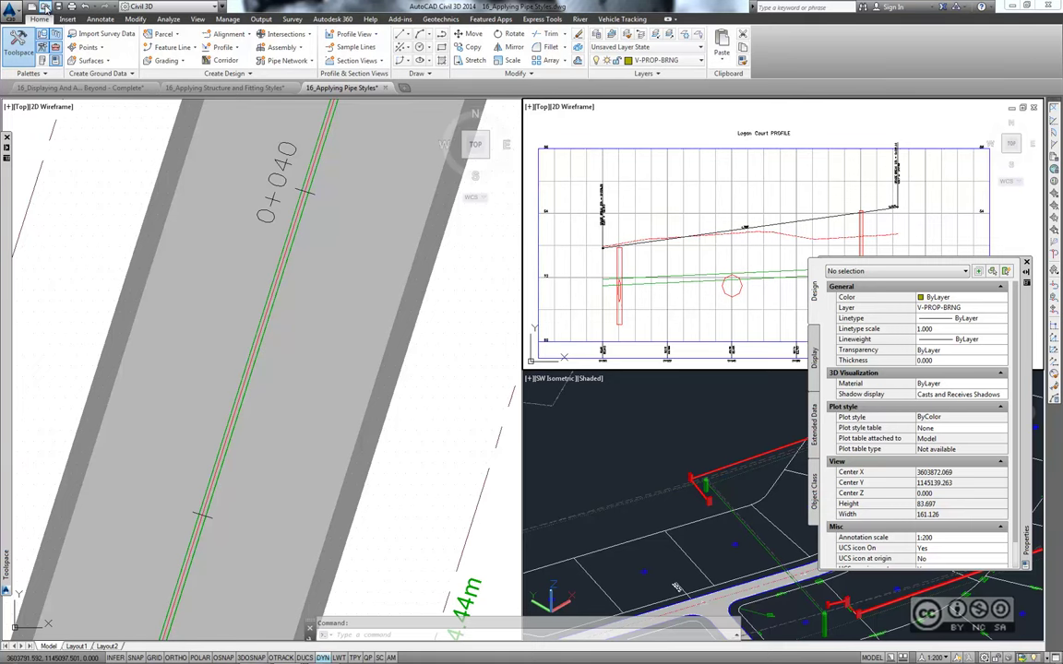
- Open 16_Renaming Pipes And Structures.dwg and zoom to the storm network
{"action": "left_click", "coordinate": [44, 8]}
{"action": "left_click", "coordinate": [366, 350]}
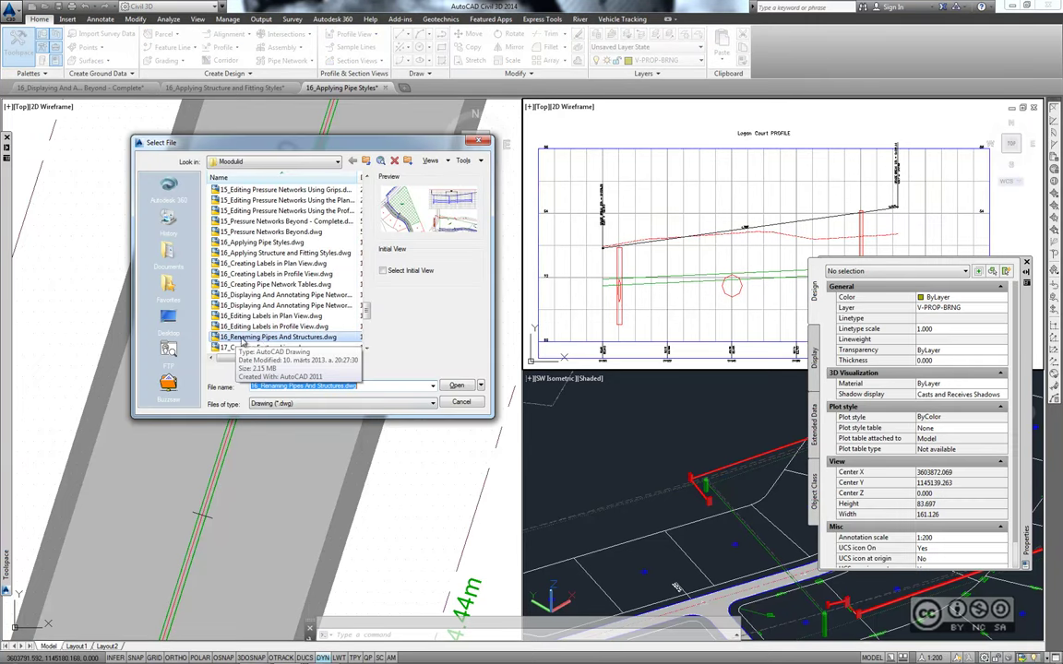
{"action": "left_click", "coordinate": [456, 386]}
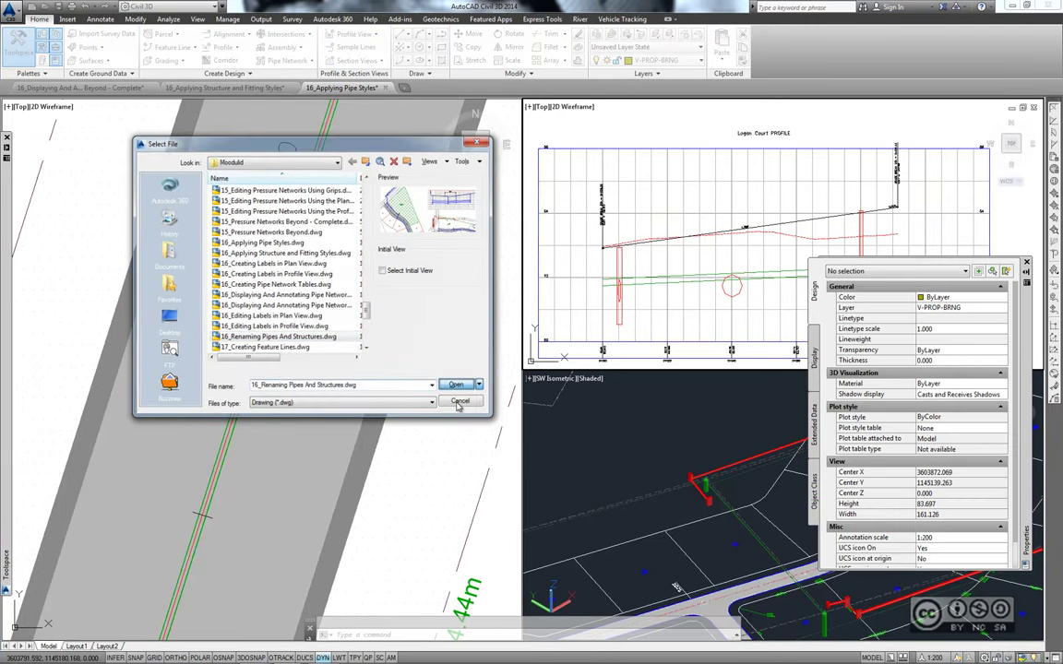
{"action": "scroll", "coordinate": [138, 387], "scroll_direction": "up", "scroll_amount": 3}
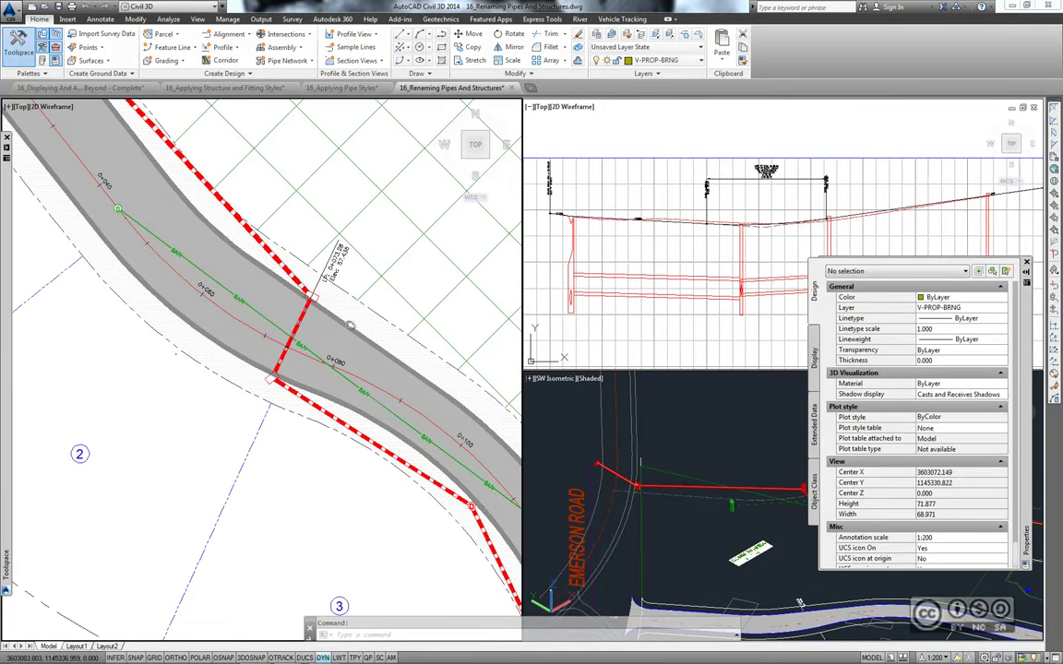
{"action": "scroll", "coordinate": [406, 360], "scroll_direction": "up", "scroll_amount": 2}
{"action": "scroll", "coordinate": [319, 362], "scroll_direction": "down", "scroll_amount": 2}
{"action": "scroll", "coordinate": [318, 363], "scroll_direction": "up", "scroll_amount": 4}
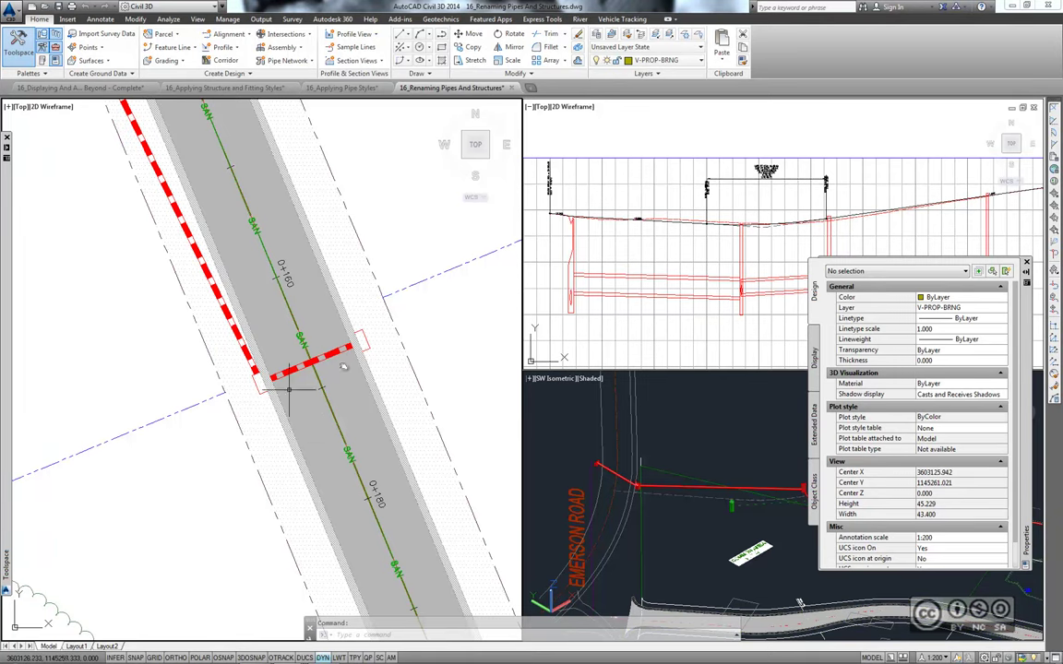
- Rename the two storm structures at the crossing pipe's ends INLET-01 and INLET-02
{"action": "left_click", "coordinate": [361, 340]}
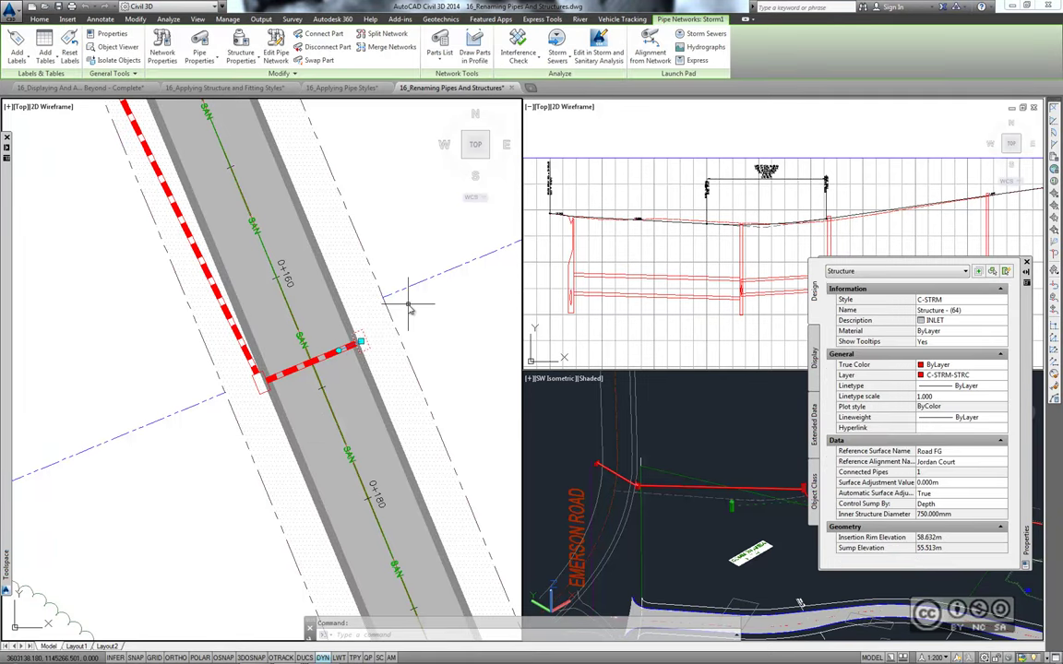
{"action": "right_click", "coordinate": [361, 340]}
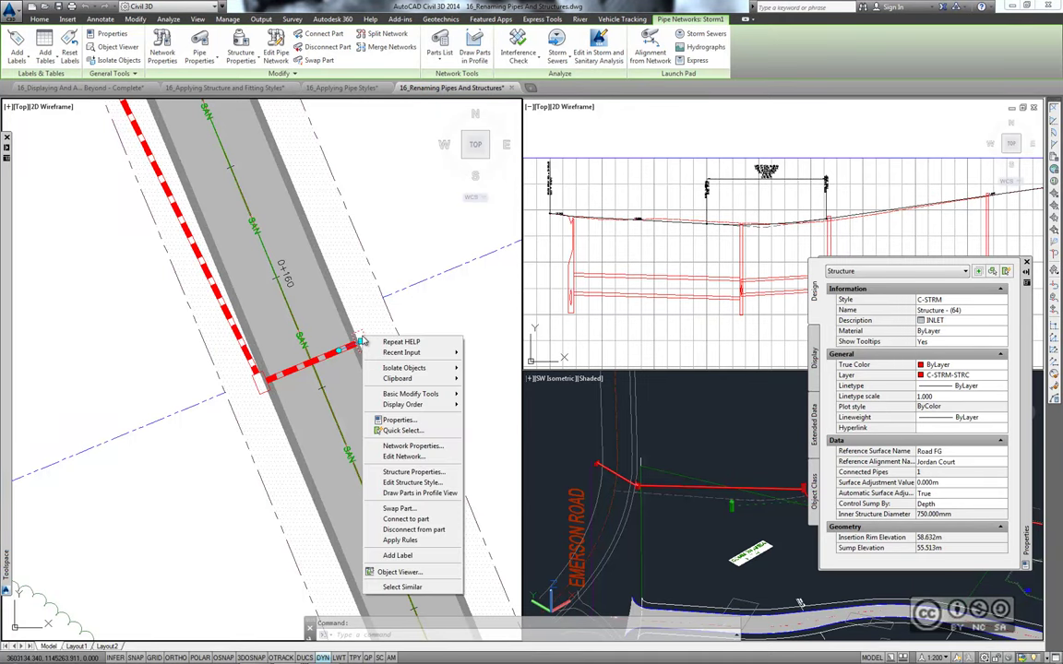
{"action": "left_click", "coordinate": [395, 422]}
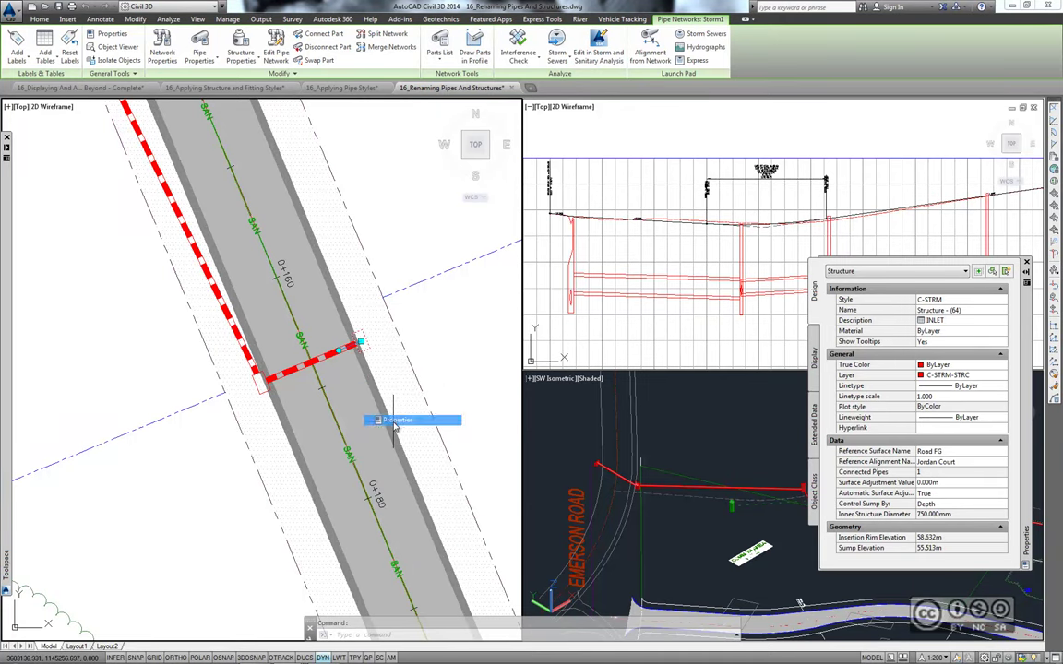
{"action": "left_click", "coordinate": [867, 310]}
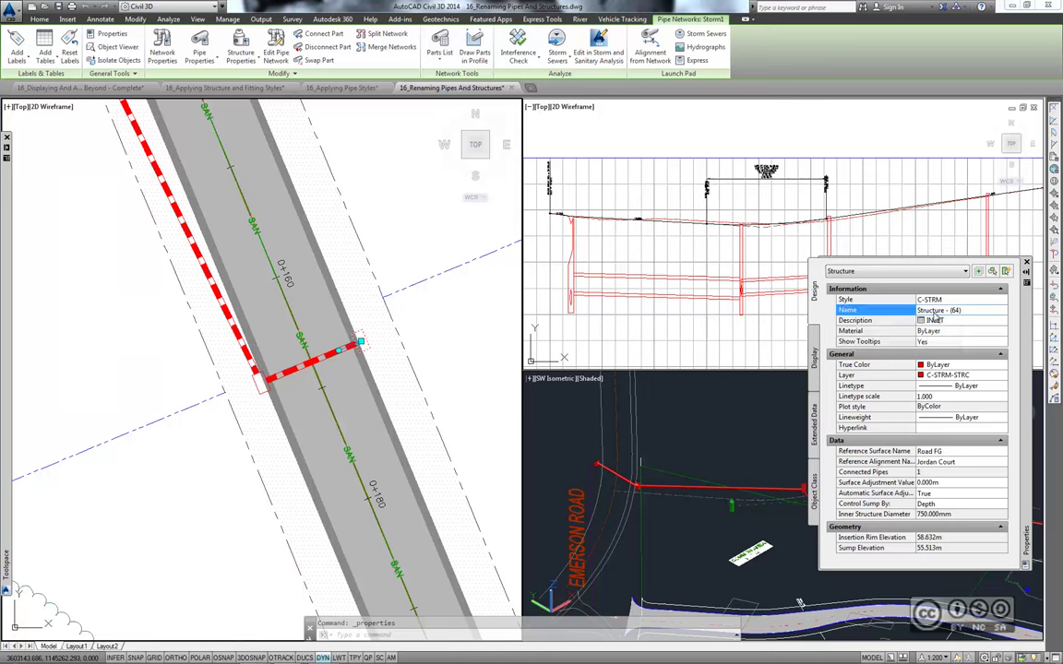
{"action": "type", "text": "INLET-01"}
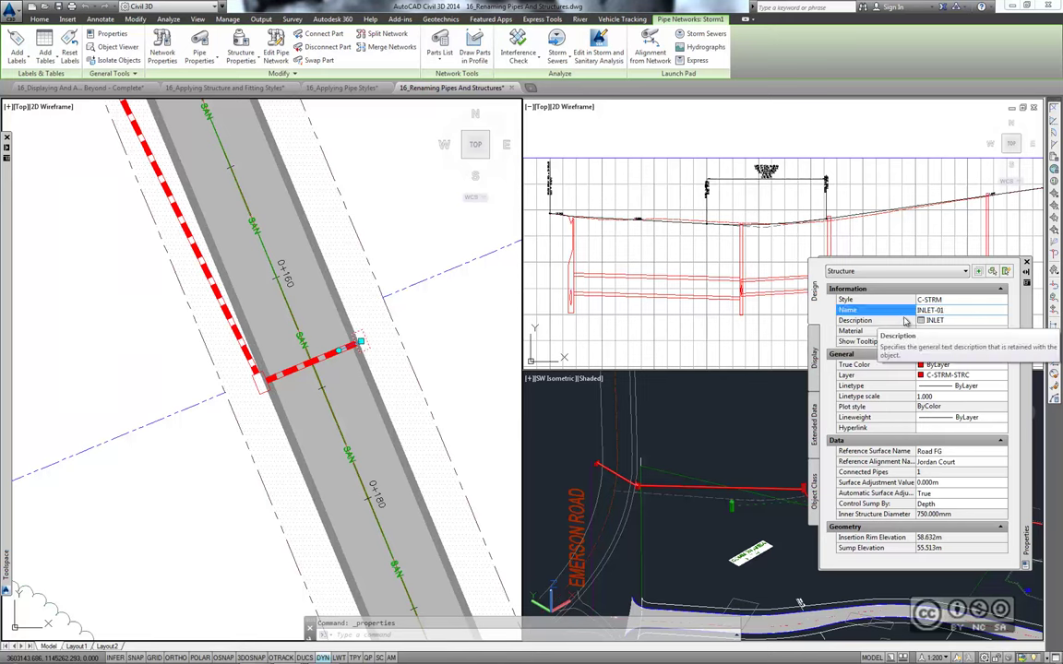
{"action": "key", "text": "Escape"}
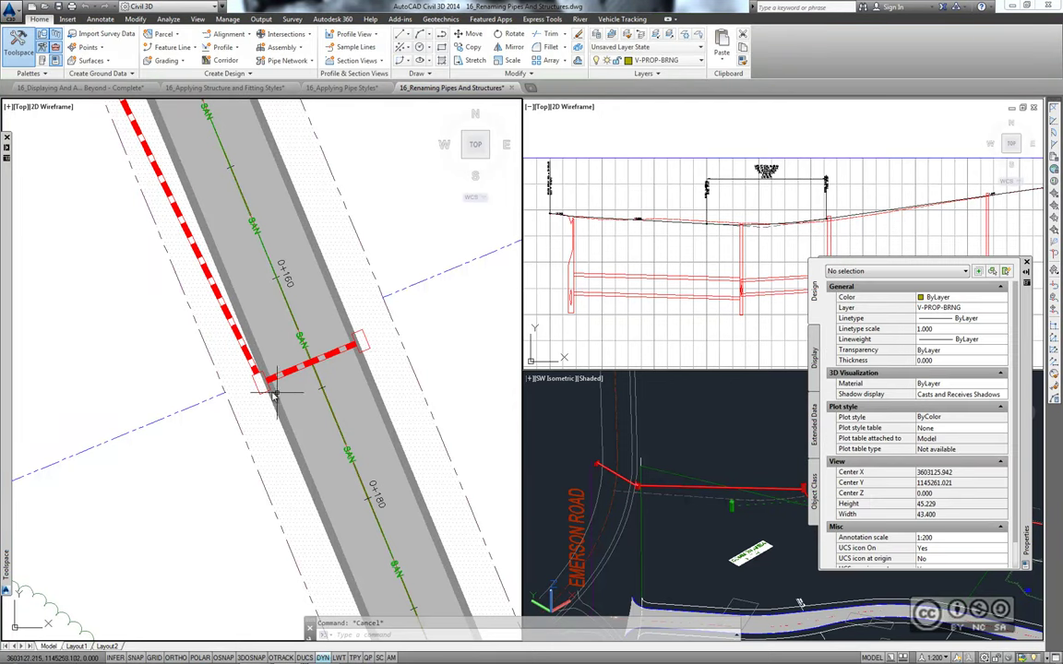
{"action": "left_click", "coordinate": [262, 380]}
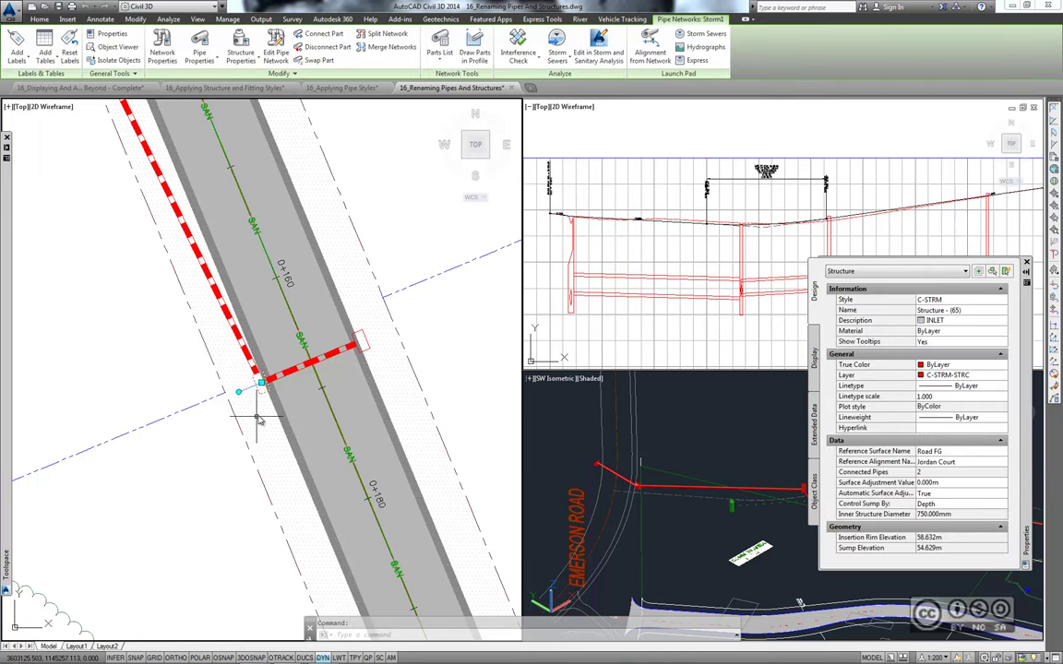
{"action": "left_click", "coordinate": [953, 310]}
{"action": "type", "text": "INLET-02"}
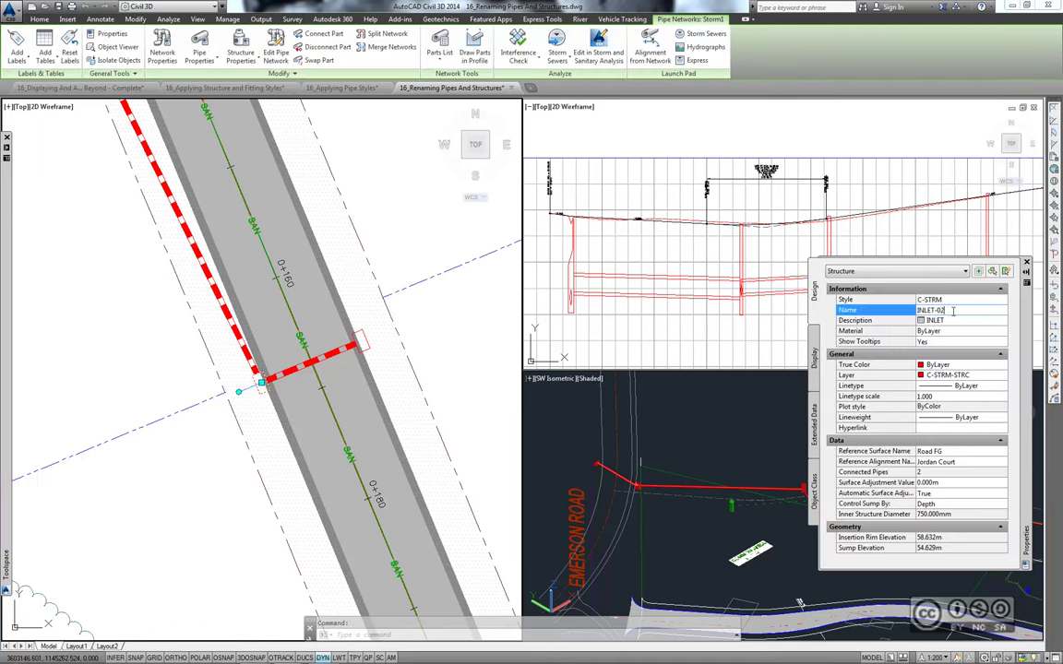
{"action": "key", "text": "Return"}
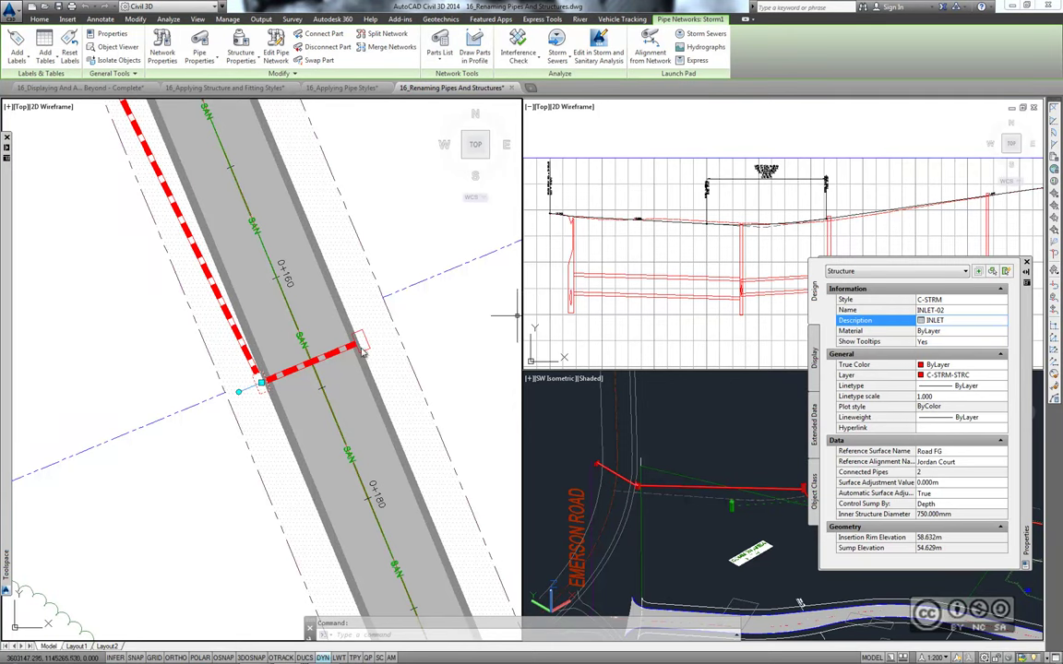
{"action": "key", "text": "Escape"}
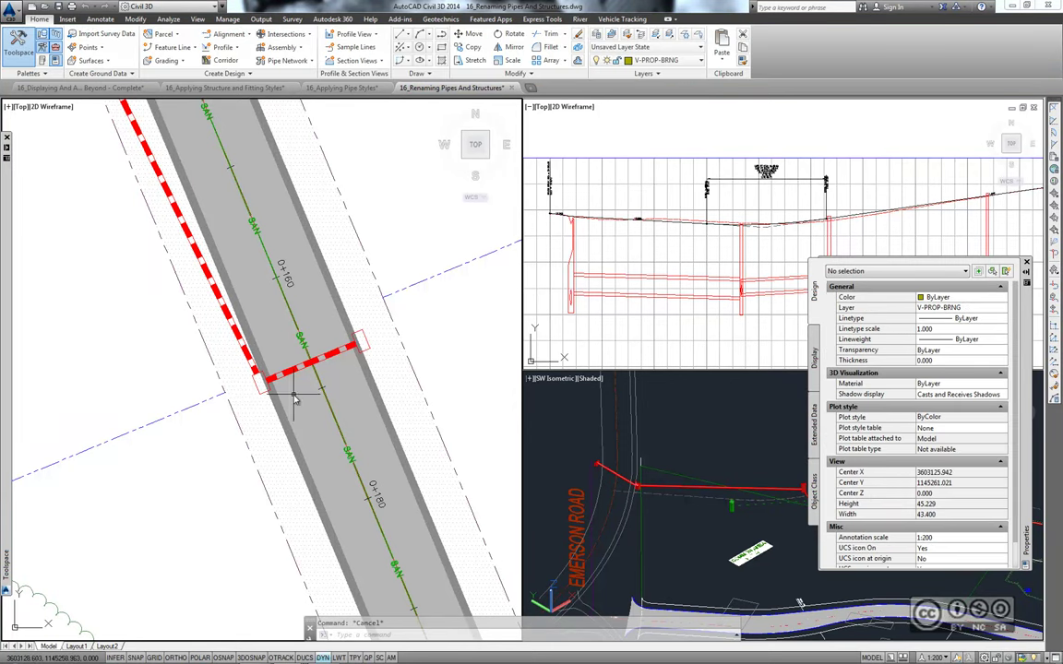
{"action": "left_click", "coordinate": [345, 355]}
- Rename the crossing pipe and the next pipe along the road STM-01 and STM-02
{"action": "left_click", "coordinate": [964, 310]}
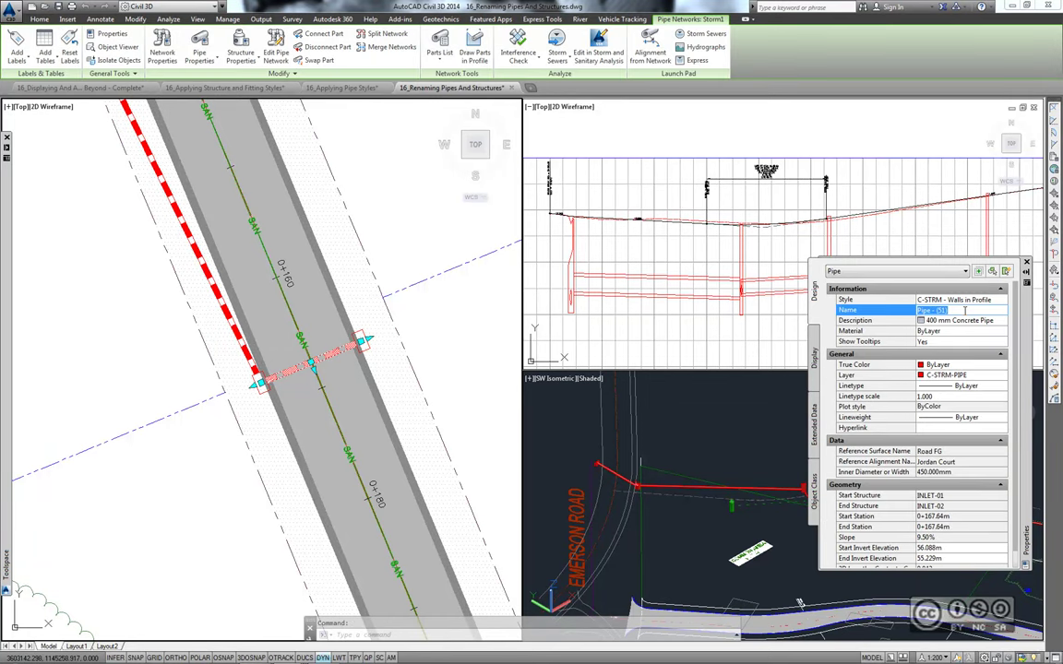
{"action": "type", "text": "STM-01"}
{"action": "left_click", "coordinate": [178, 363]}
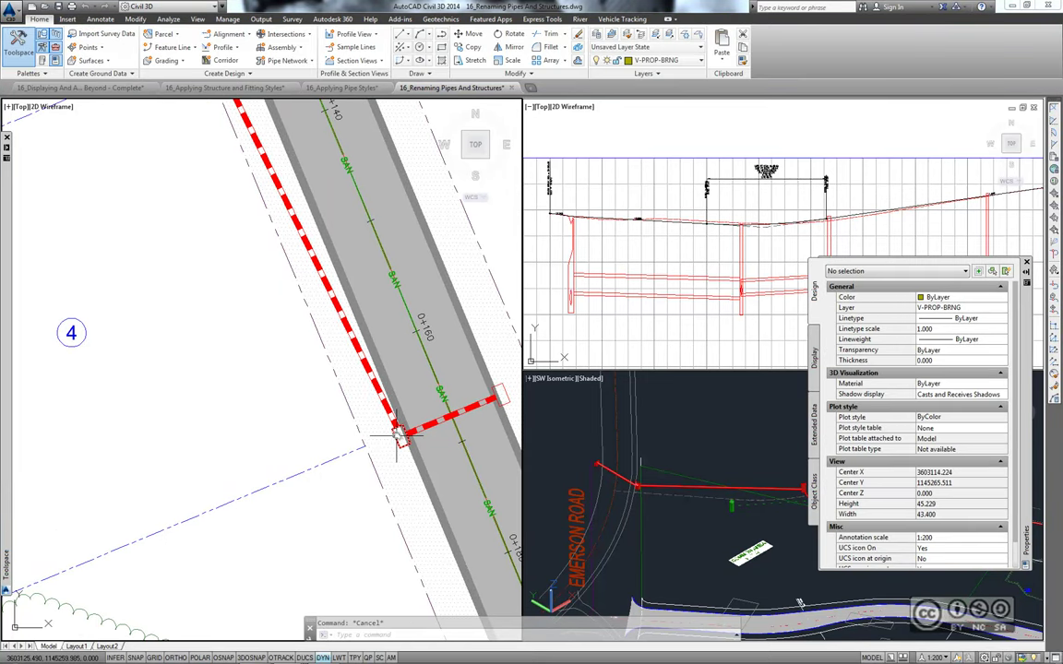
{"action": "left_click", "coordinate": [397, 430]}
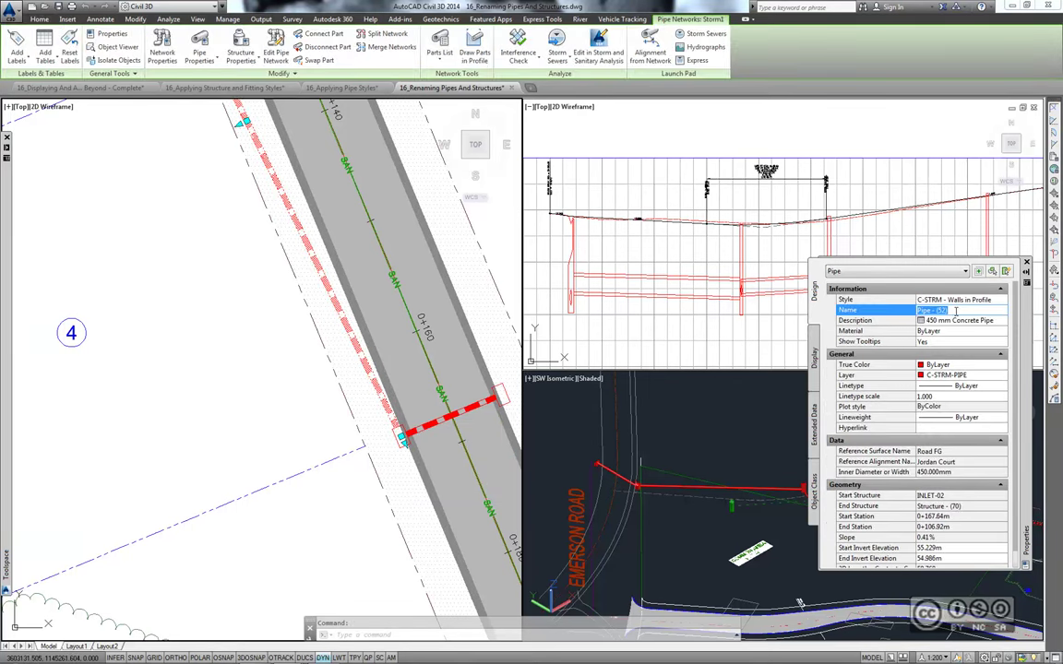
{"action": "type", "text": "STM-02"}
{"action": "key", "text": "Tab"}
{"action": "left_click", "coordinate": [170, 334]}
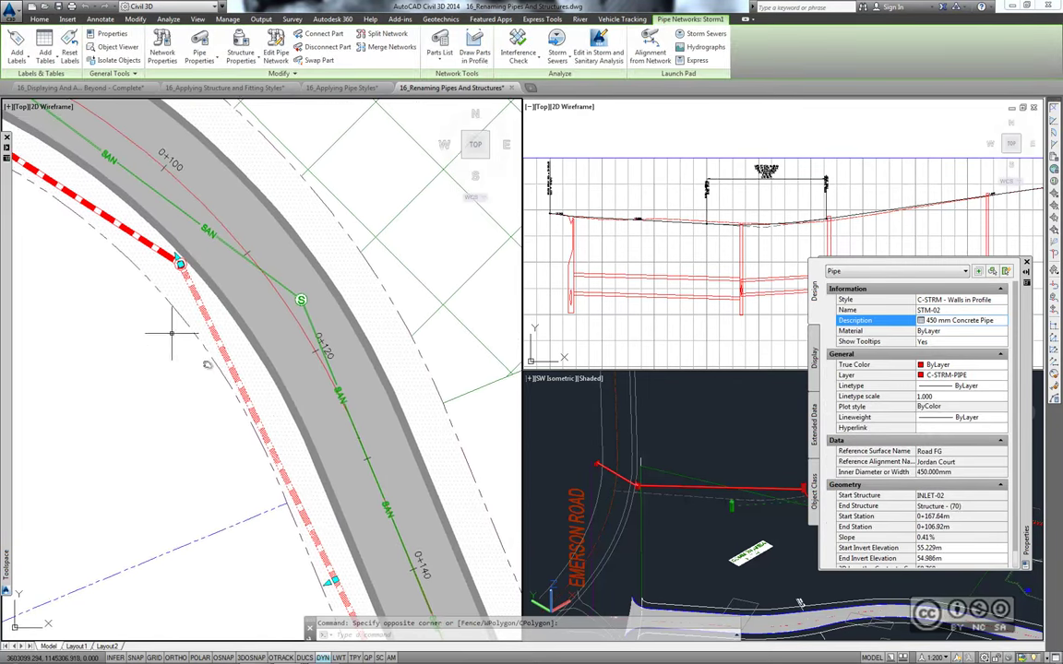
{"action": "scroll", "coordinate": [170, 334], "scroll_direction": "up", "scroll_amount": 3}
{"action": "key", "text": "Escape"}
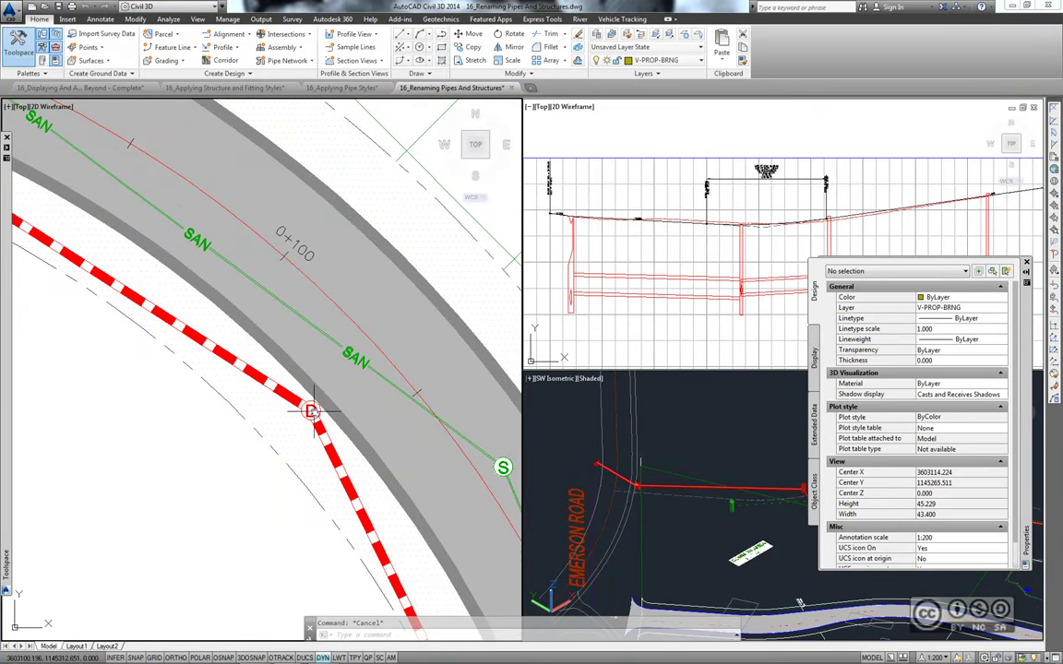
- Rename the manhole at the pipe bend STMH-01
{"action": "left_click", "coordinate": [312, 411]}
{"action": "left_click", "coordinate": [965, 310]}
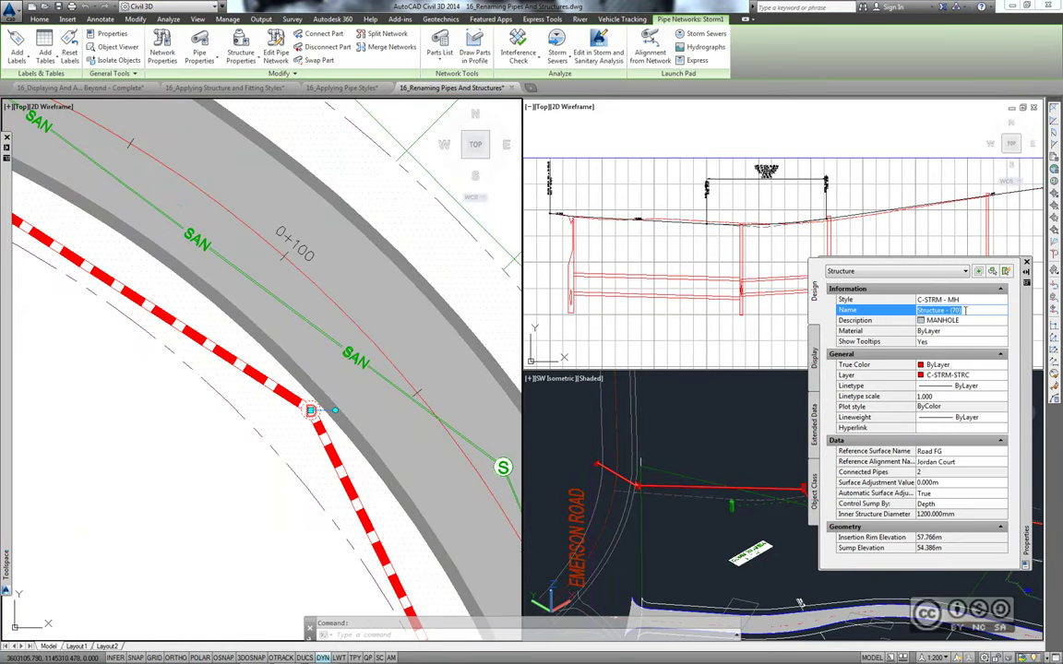
{"action": "type", "text": "STMH-01"}
{"action": "middle_click_drag", "start_coordinate": [171, 380], "coordinate": [310, 458]}
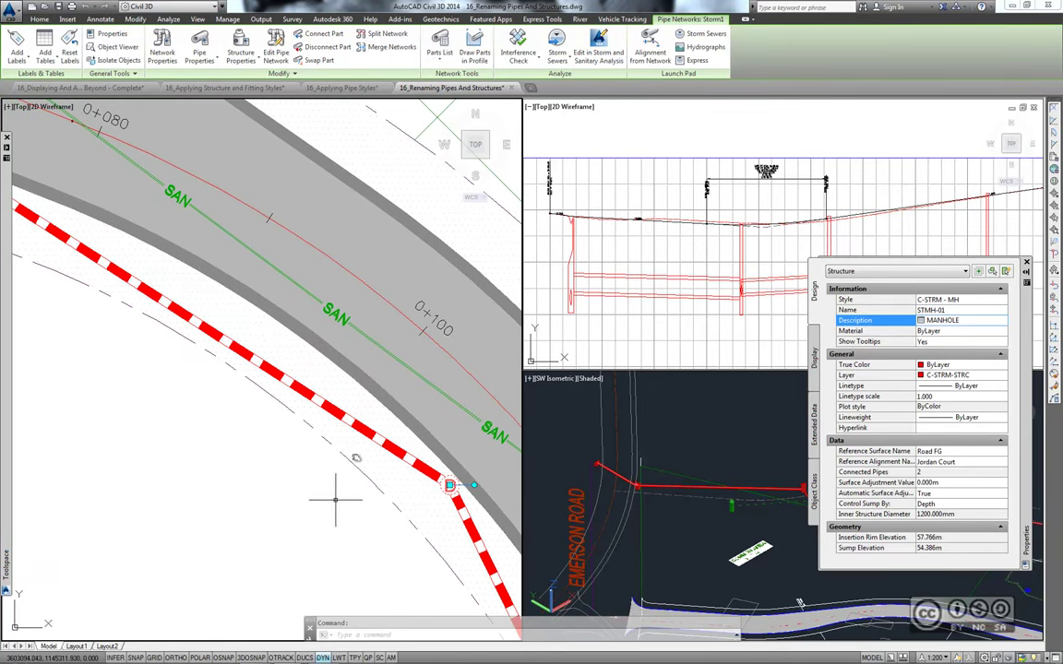
{"action": "key", "text": "Escape"}
- Correct the next pipe's name and rename the inlet INLET-03
{"action": "left_click", "coordinate": [360, 429]}
{"action": "left_click", "coordinate": [969, 310]}
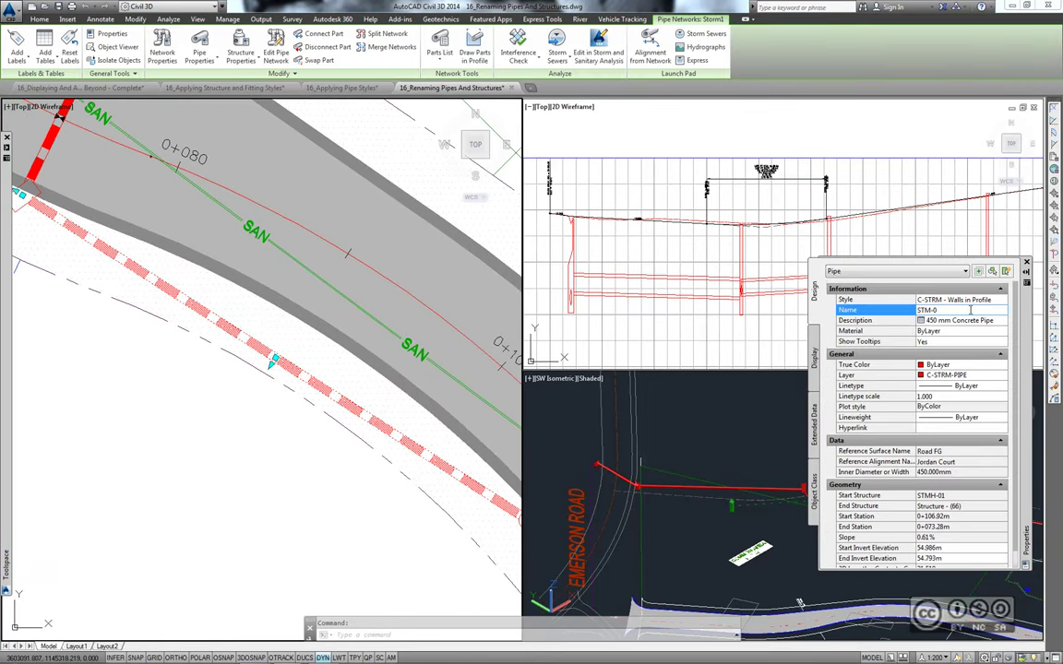
{"action": "key", "text": "BackSpace"}
{"action": "key", "text": "BackSpace"}
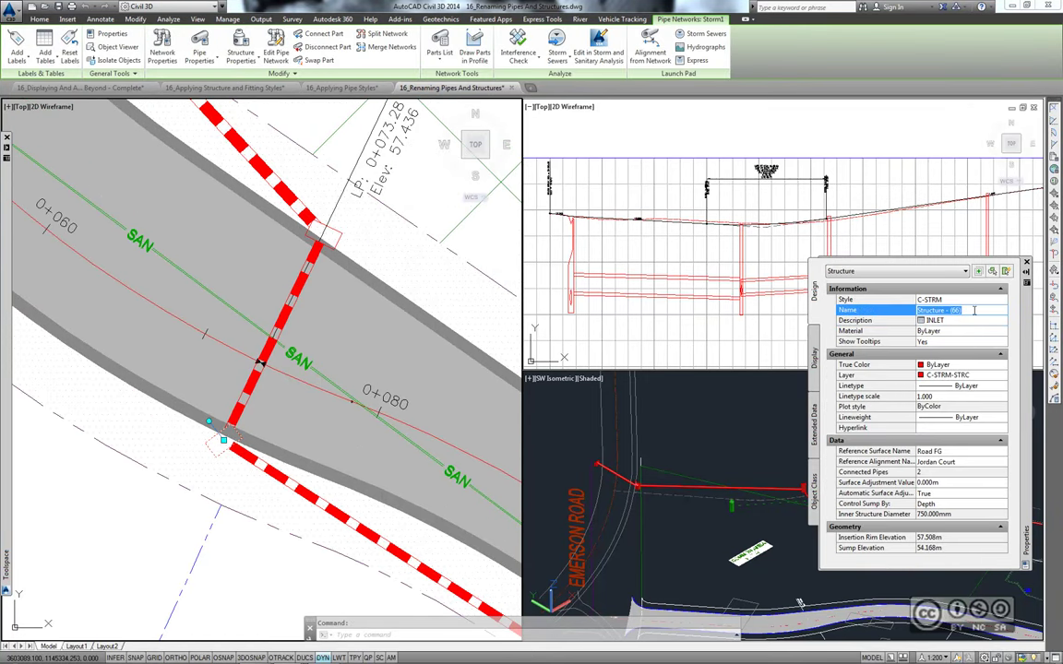
{"action": "key", "text": "BackSpace"}
{"action": "type", "text": "-03"}
- Give another storm pipe an STM name and rename the endwall structure ENDWALL
{"action": "left_click", "coordinate": [971, 311]}
{"action": "type", "text": "STM-04"}
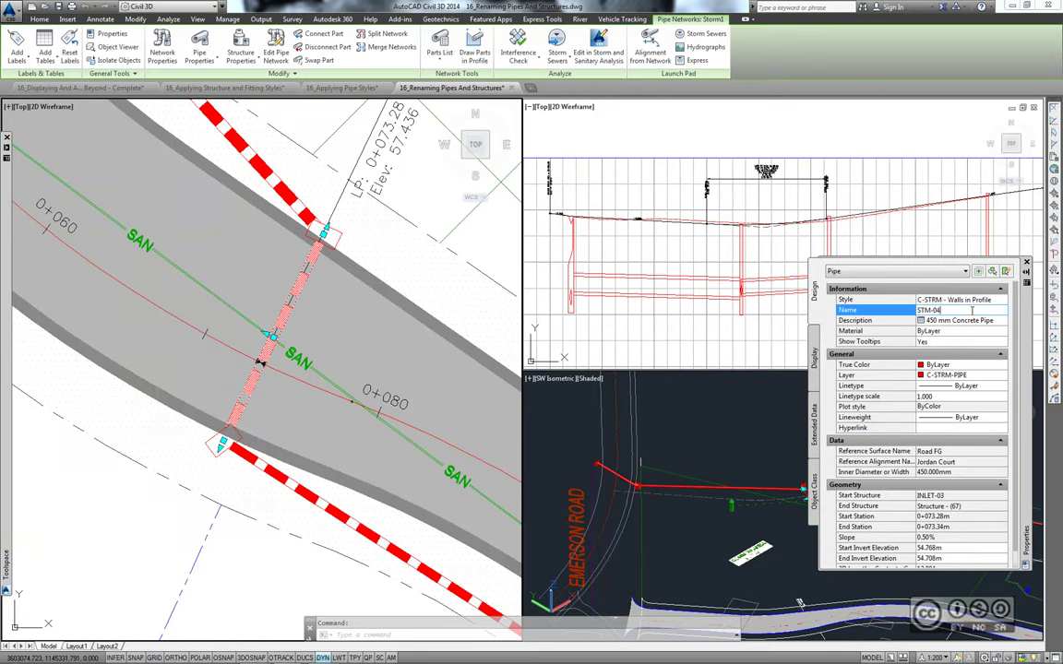
{"action": "key", "text": "Return"}
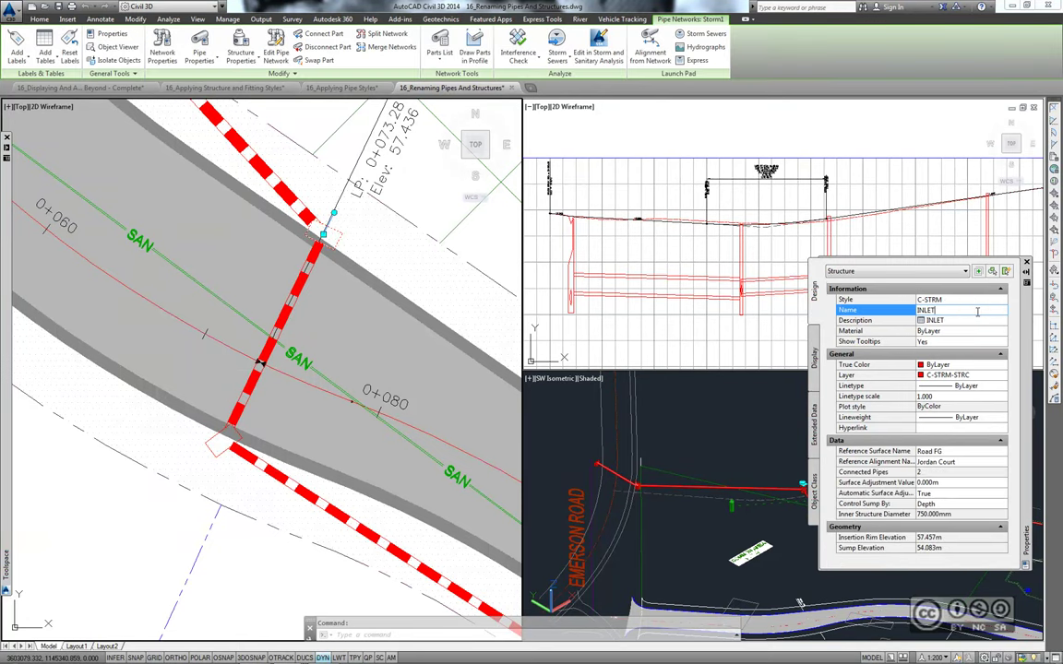
{"action": "key", "text": "Escape"}
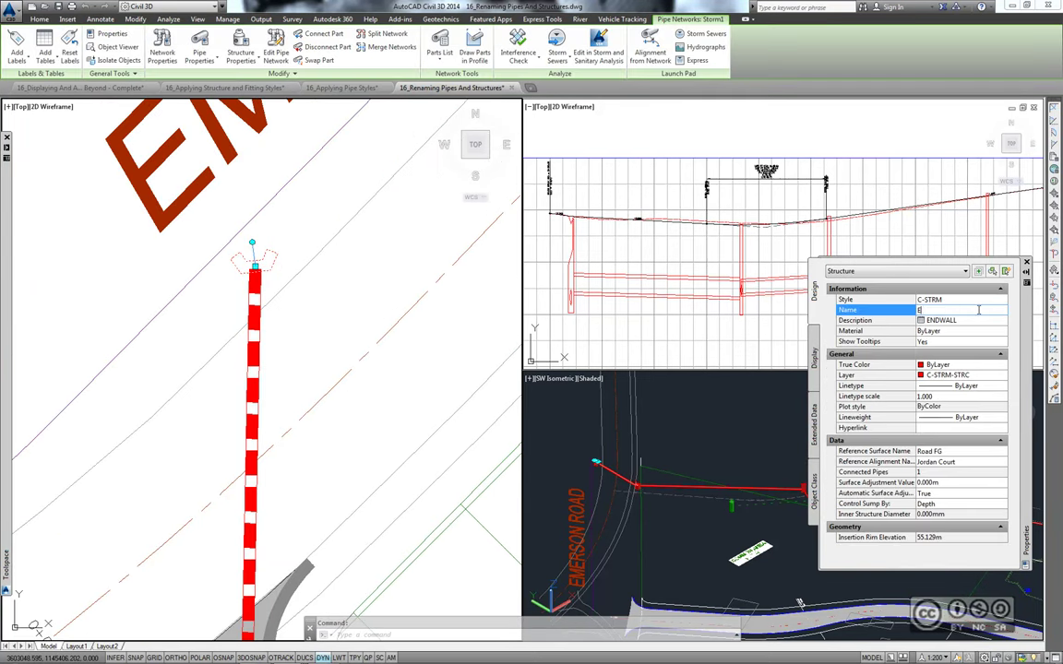
{"action": "type", "text": "ENDWALL-01"}
{"action": "key", "text": "Return"}
{"action": "key", "text": "Escape"}
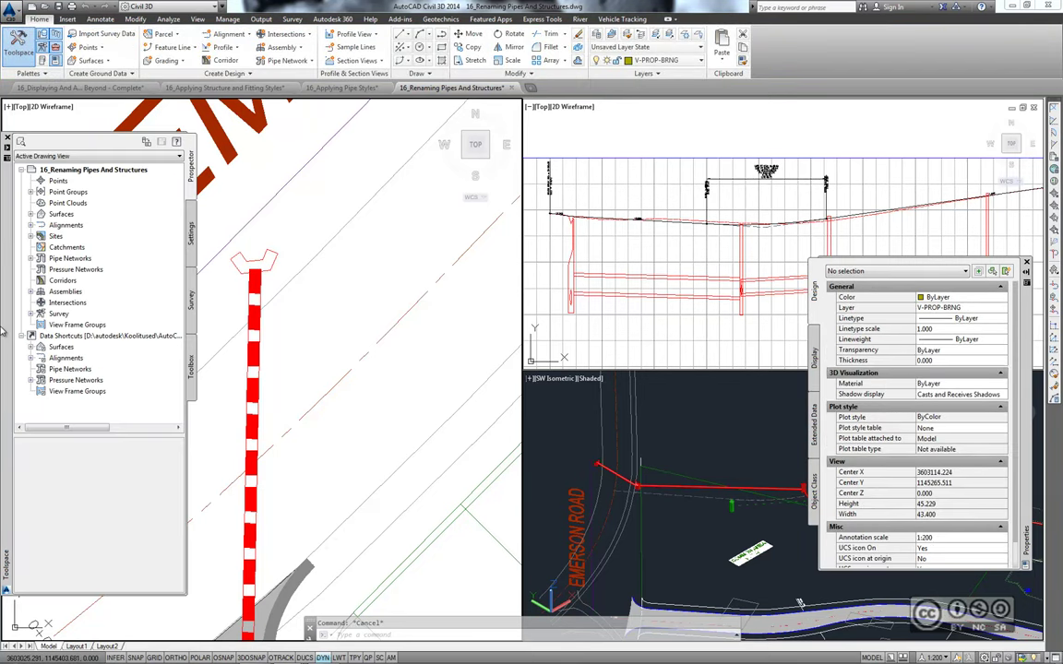
- List Storm1's pipes and structures in Prospector to check the STM, INLET, STMH and ENDWALL names
{"action": "left_click", "coordinate": [30, 258]}
{"action": "left_click", "coordinate": [41, 270]}
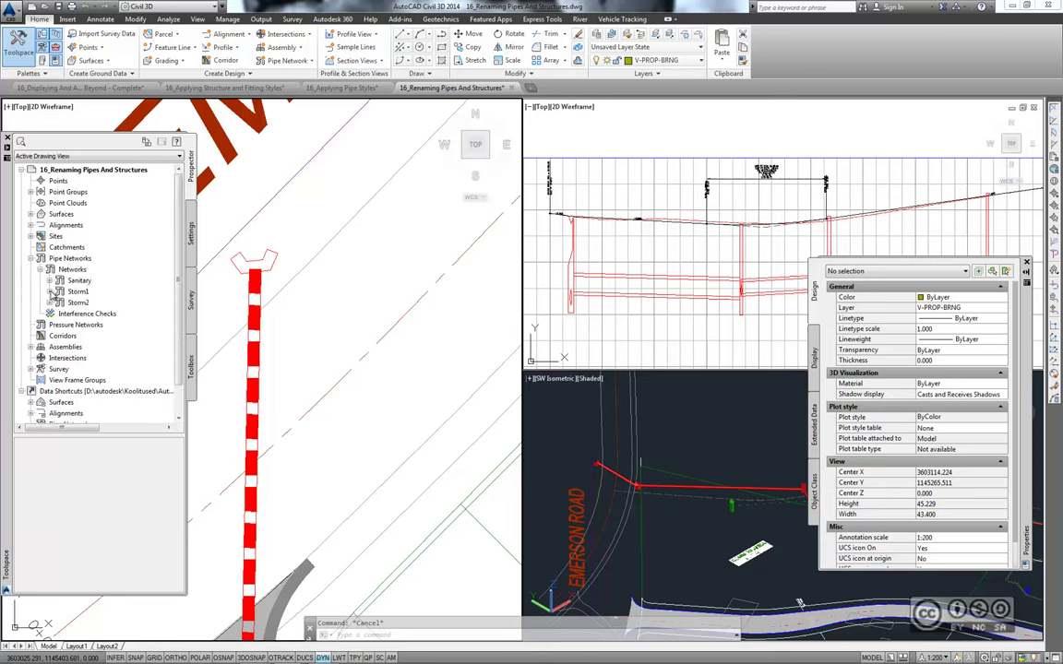
{"action": "left_click", "coordinate": [49, 292]}
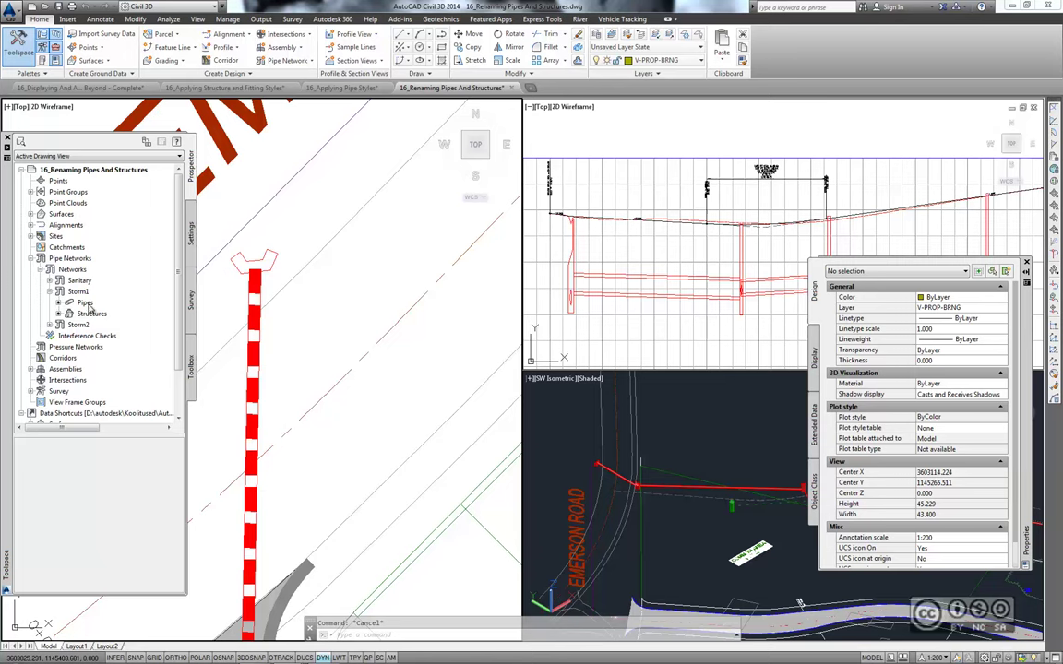
{"action": "left_click", "coordinate": [85, 304]}
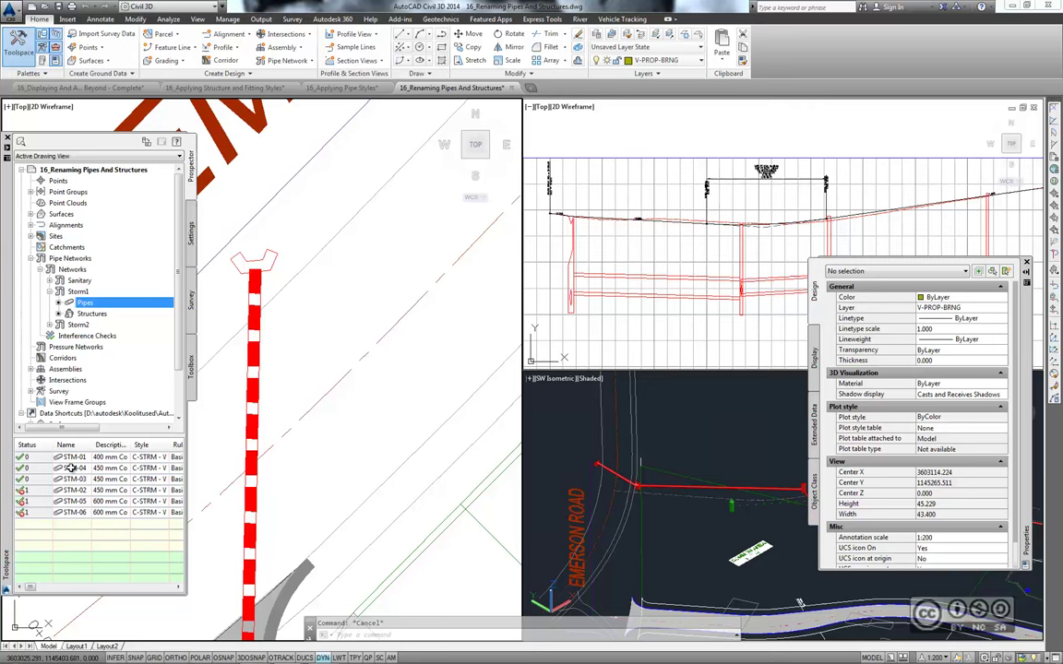
{"action": "left_click", "coordinate": [93, 314]}
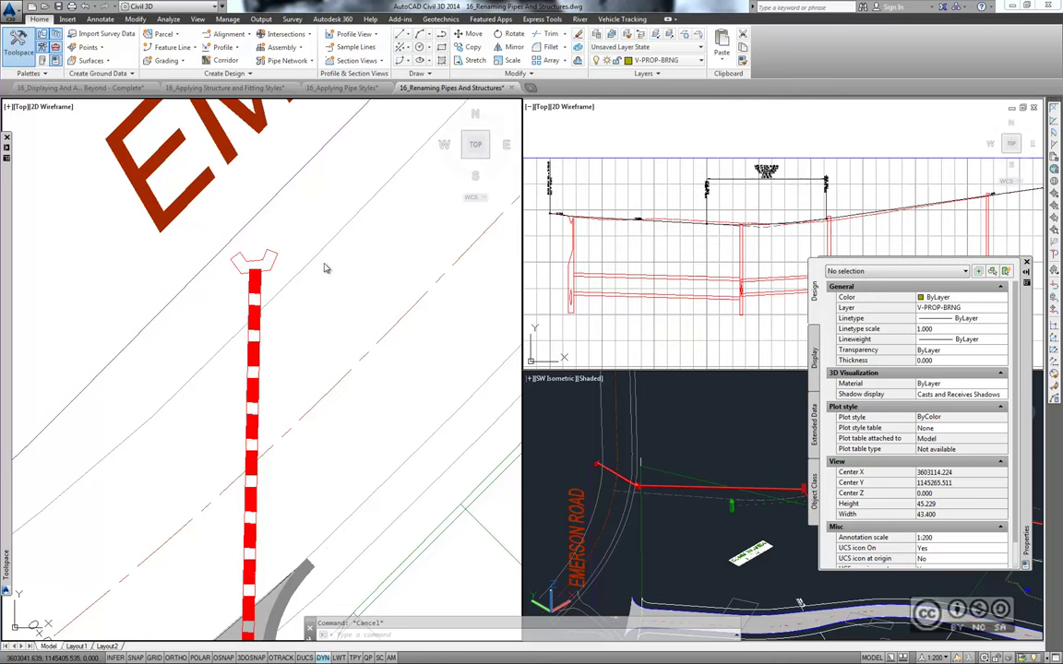
{"action": "left_click", "coordinate": [101, 20]}
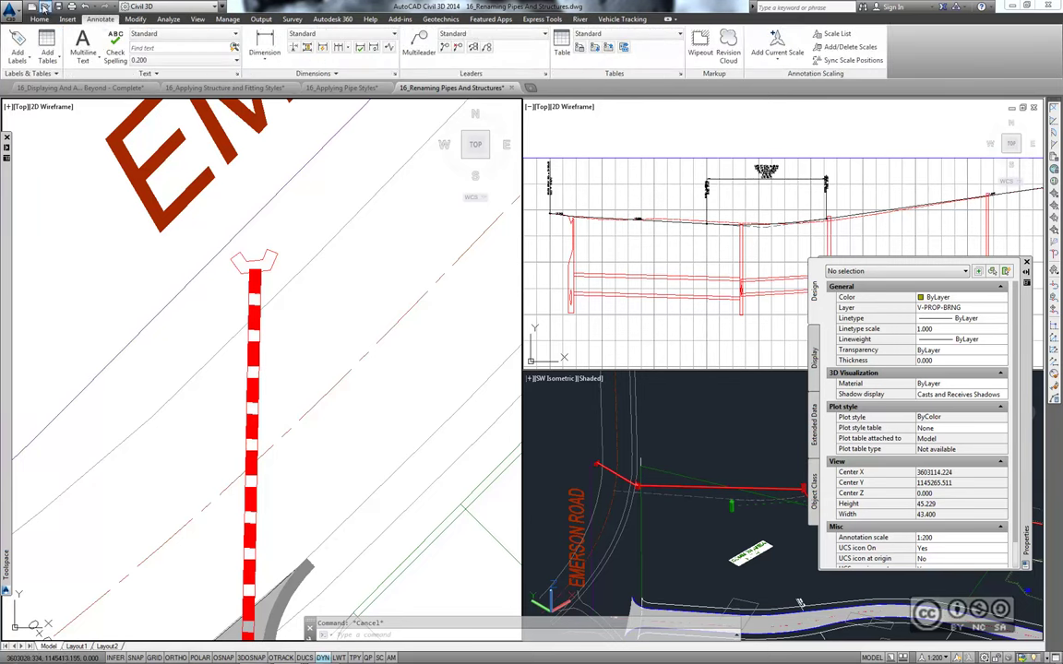
- Open the 16_Creating Labels in Plan View drawing
{"action": "left_click", "coordinate": [43, 9]}
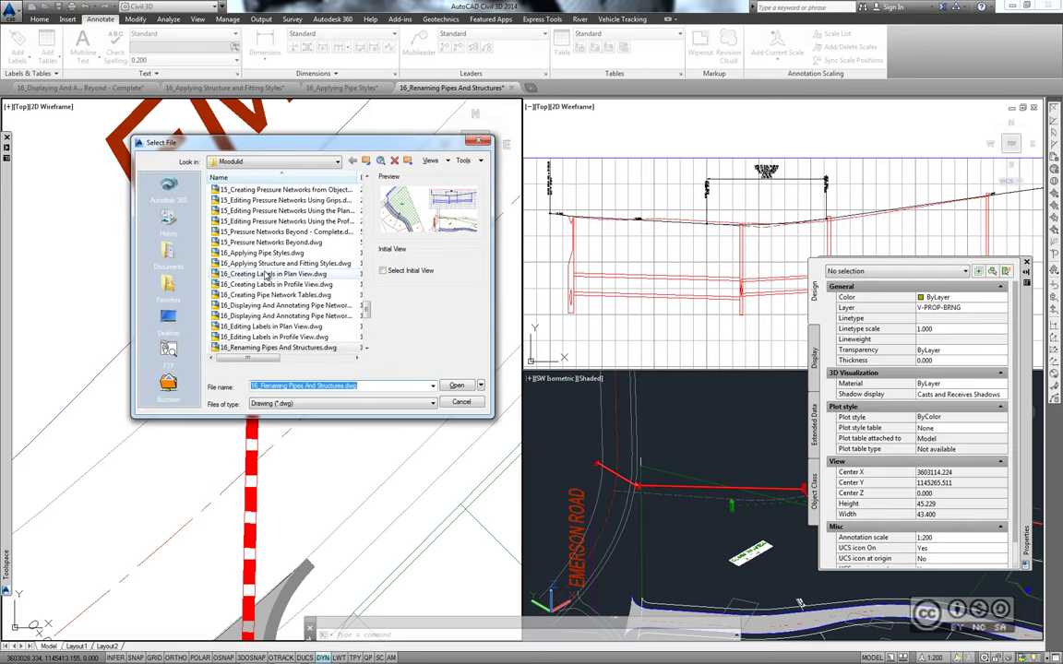
{"action": "left_click", "coordinate": [293, 275]}
{"action": "left_click", "coordinate": [455, 385]}
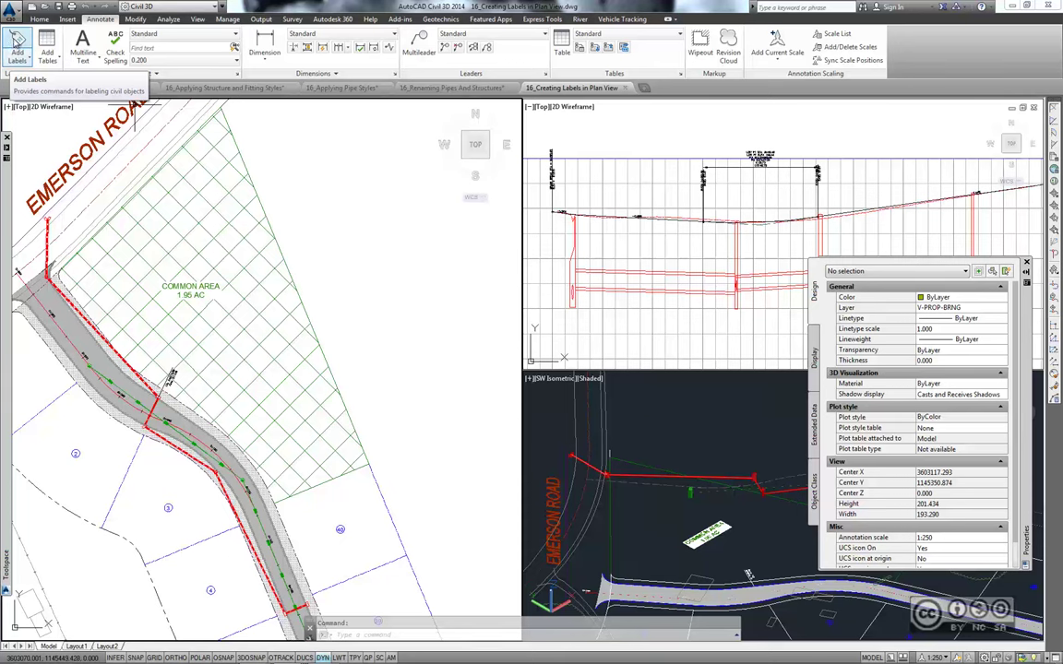
- In Add Labels, choose Pipe Network, Entire Network Plan, one-line pipe data and C-STRM - Structure Data styles
{"action": "left_click", "coordinate": [16, 39]}
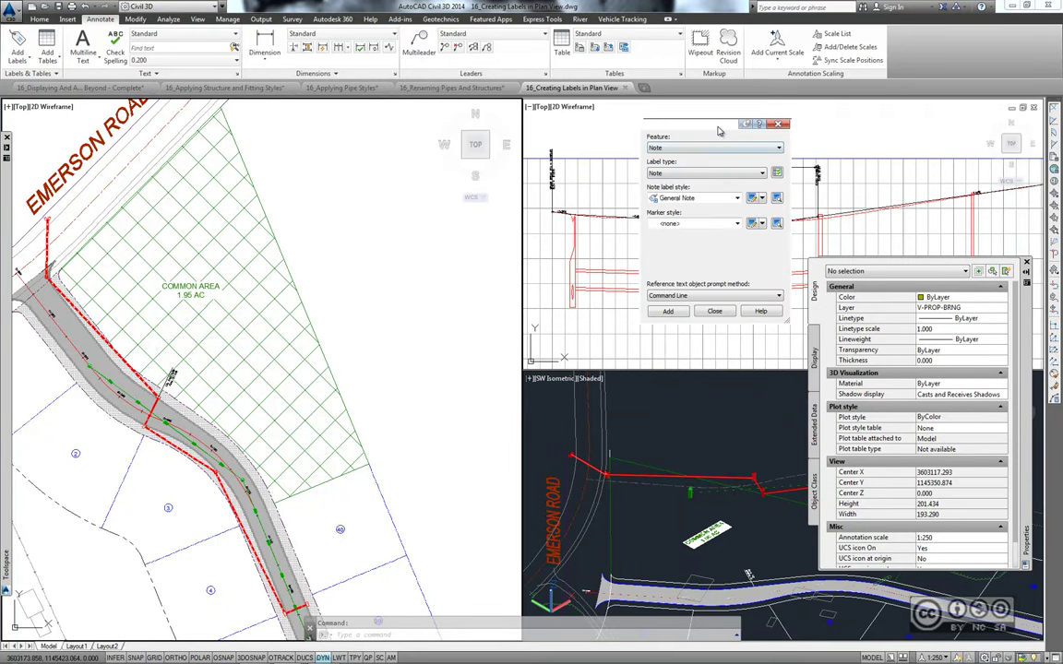
{"action": "left_click", "coordinate": [710, 148]}
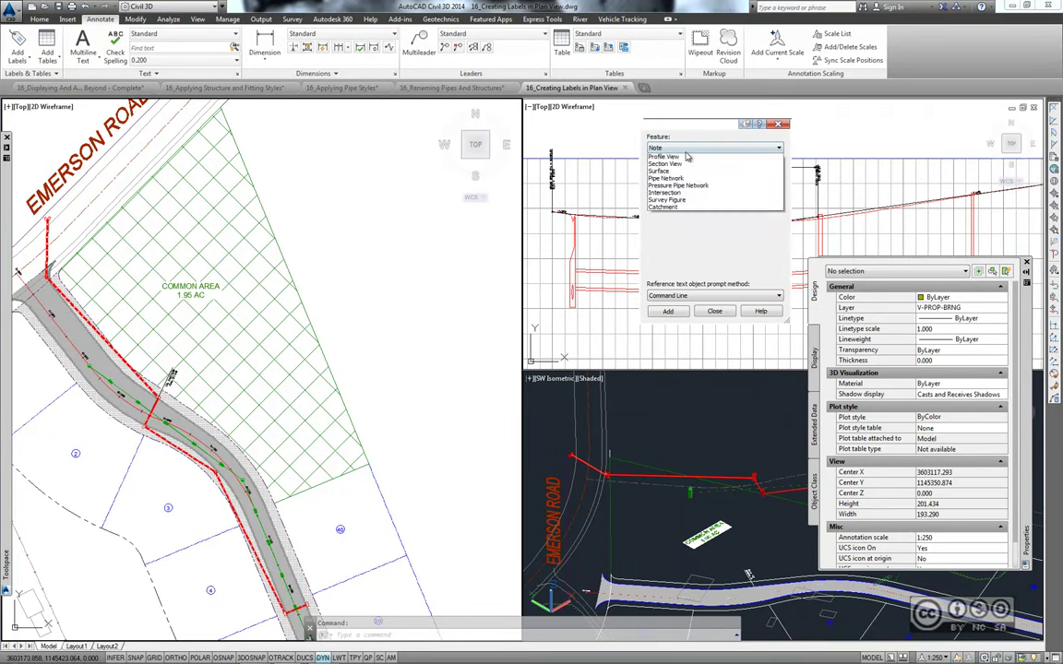
{"action": "left_click", "coordinate": [678, 189]}
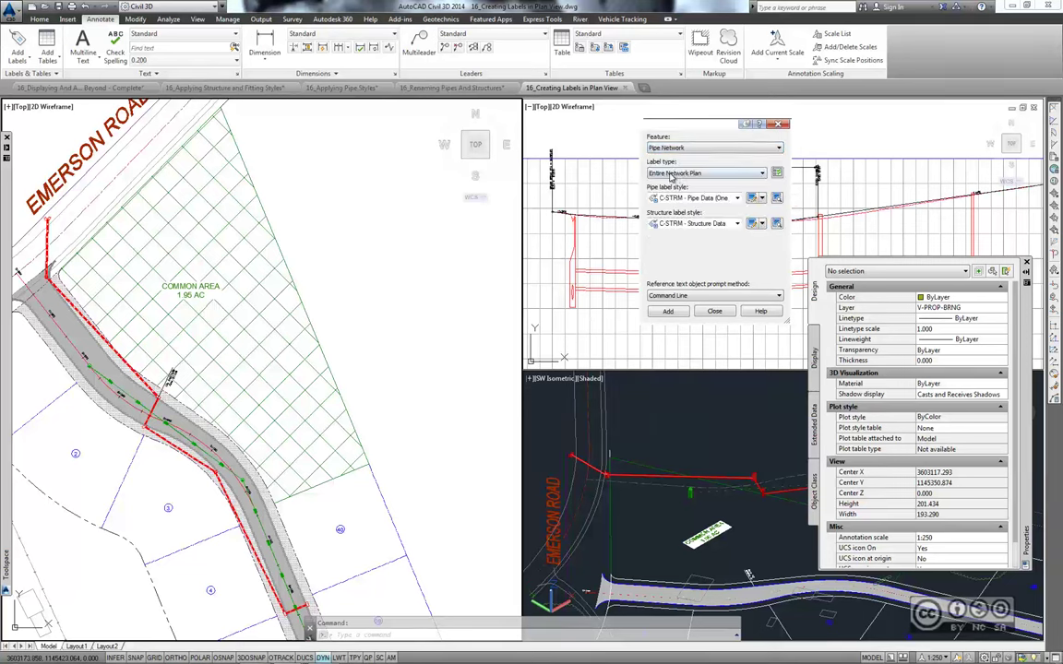
{"action": "left_click", "coordinate": [674, 175]}
{"action": "left_click", "coordinate": [669, 182]}
{"action": "left_click", "coordinate": [707, 200]}
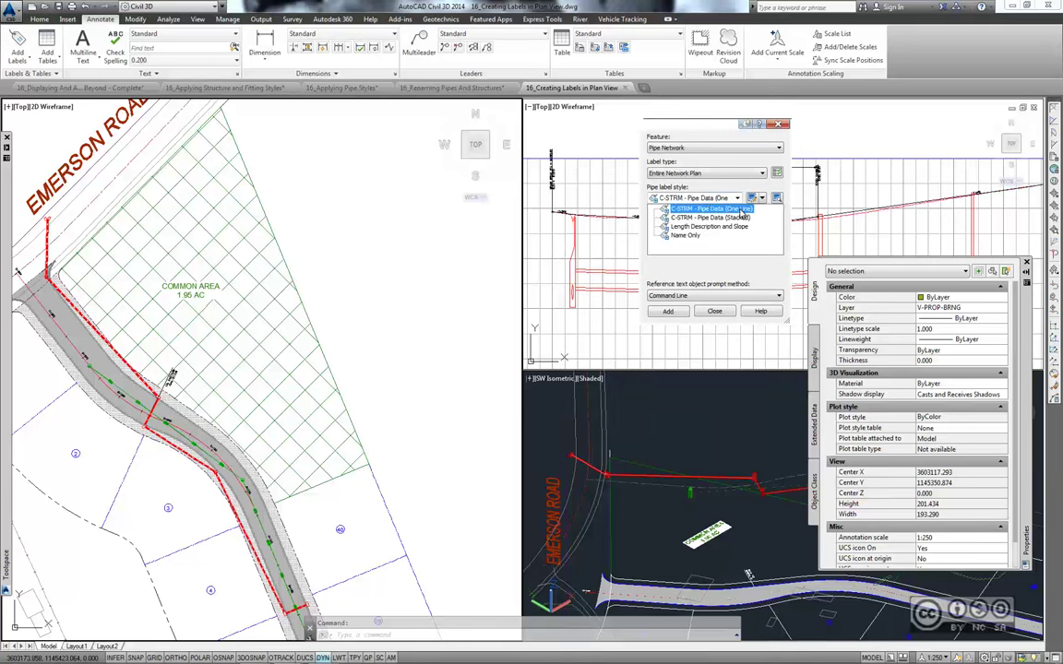
{"action": "left_click", "coordinate": [738, 210]}
{"action": "left_click", "coordinate": [676, 227]}
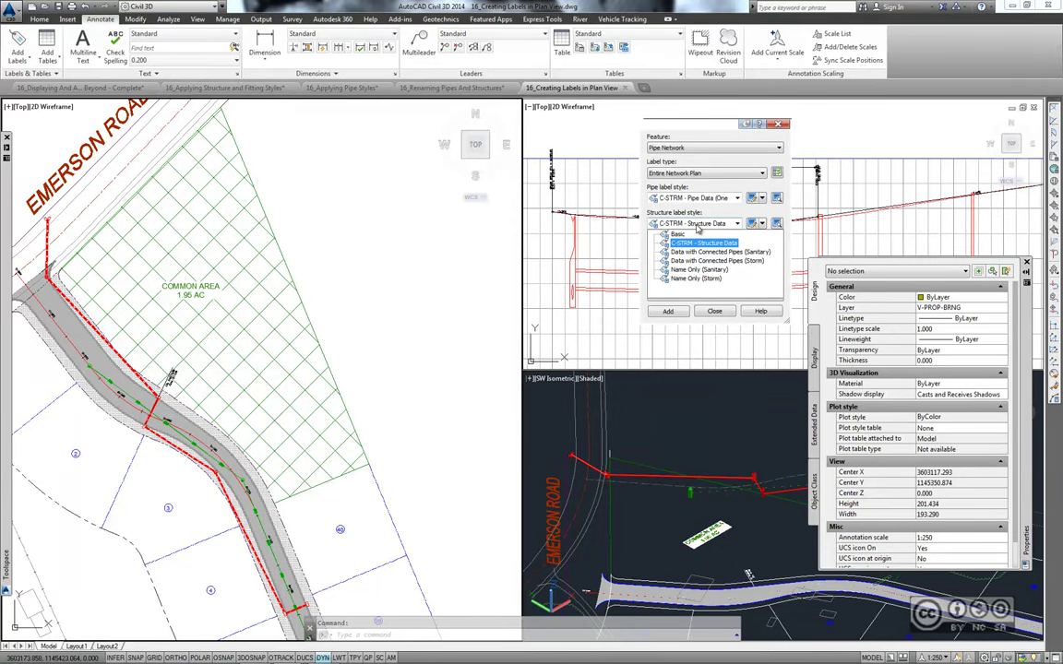
{"action": "left_click", "coordinate": [690, 243]}
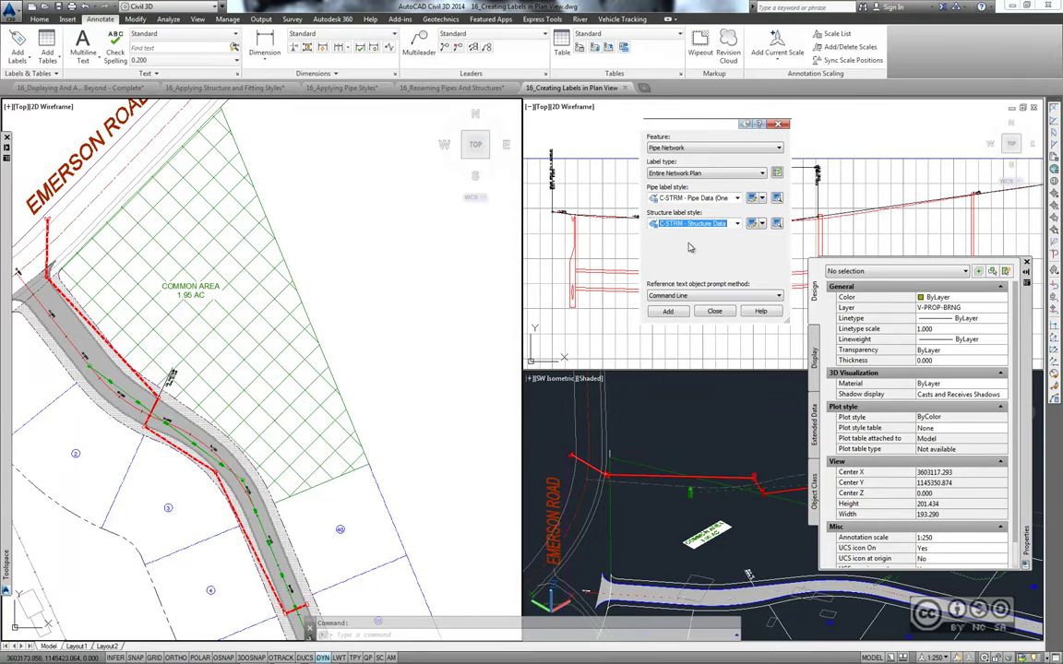
- Label the whole storm network by picking one pipe, then zoom in to check labels like STM-06 21.53m of 600mm RCP
{"action": "left_click", "coordinate": [669, 314]}
{"action": "scroll", "coordinate": [358, 266], "scroll_direction": "up", "scroll_amount": 3}
{"action": "scroll", "coordinate": [203, 284], "scroll_direction": "up", "scroll_amount": 1}
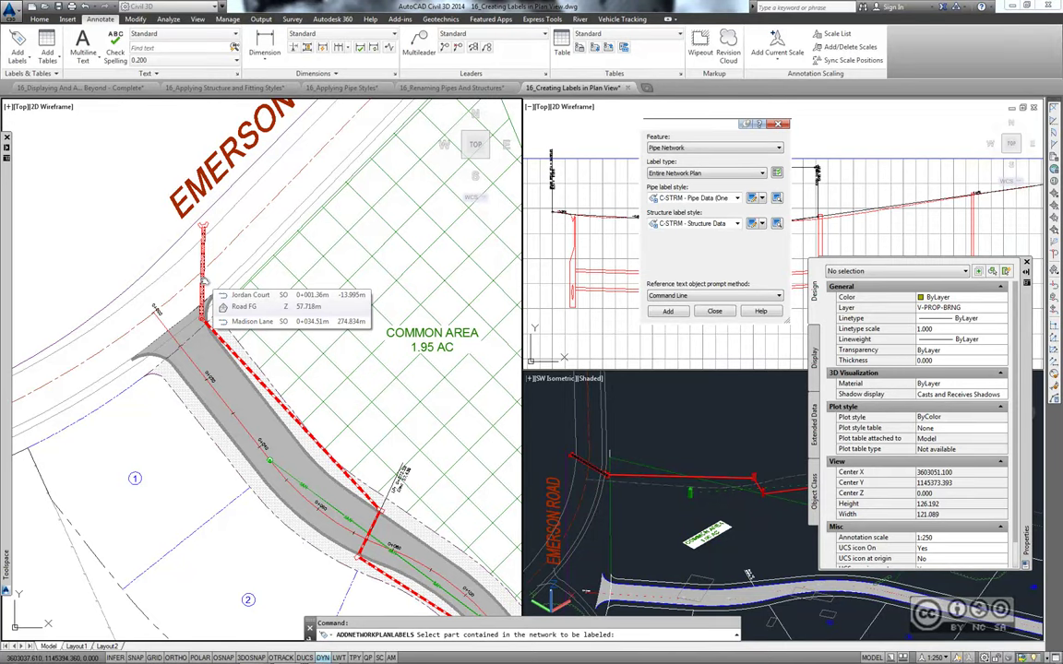
{"action": "left_click", "coordinate": [204, 284]}
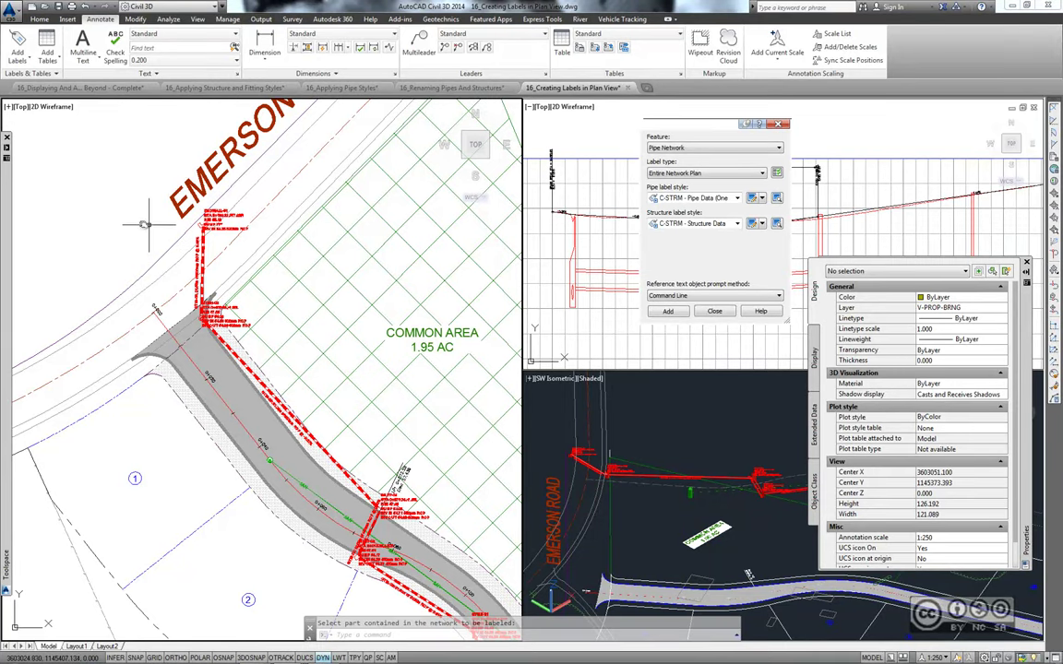
{"action": "scroll", "coordinate": [149, 227], "scroll_direction": "up", "scroll_amount": 2}
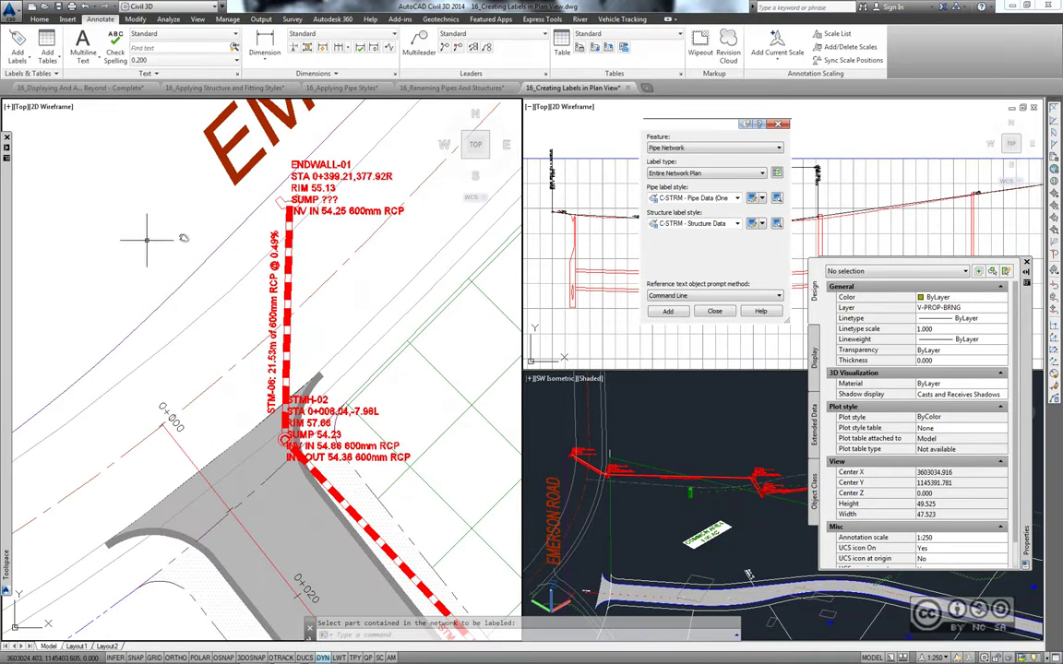
{"action": "scroll", "coordinate": [190, 241], "scroll_direction": "up", "scroll_amount": 2}
{"action": "scroll", "coordinate": [226, 256], "scroll_direction": "up", "scroll_amount": 1}
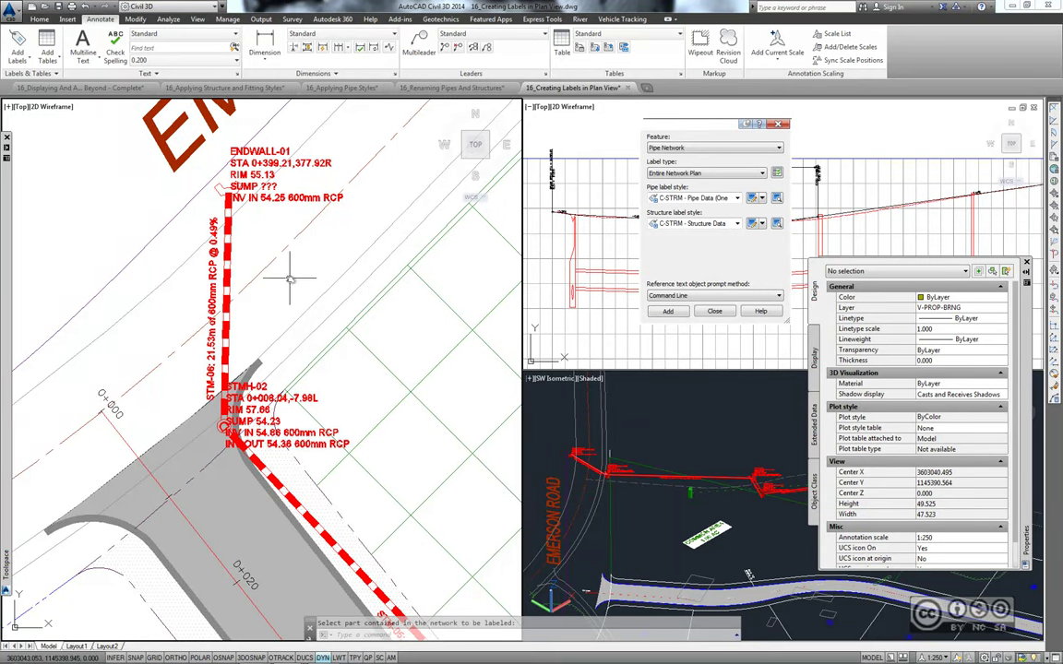
{"action": "mouse_move", "coordinate": [299, 275]}
{"action": "middle_mouse_down"}
{"action": "mouse_move", "coordinate": [268, 236]}
{"action": "mouse_move", "coordinate": [256, 263]}
{"action": "middle_mouse_up"}
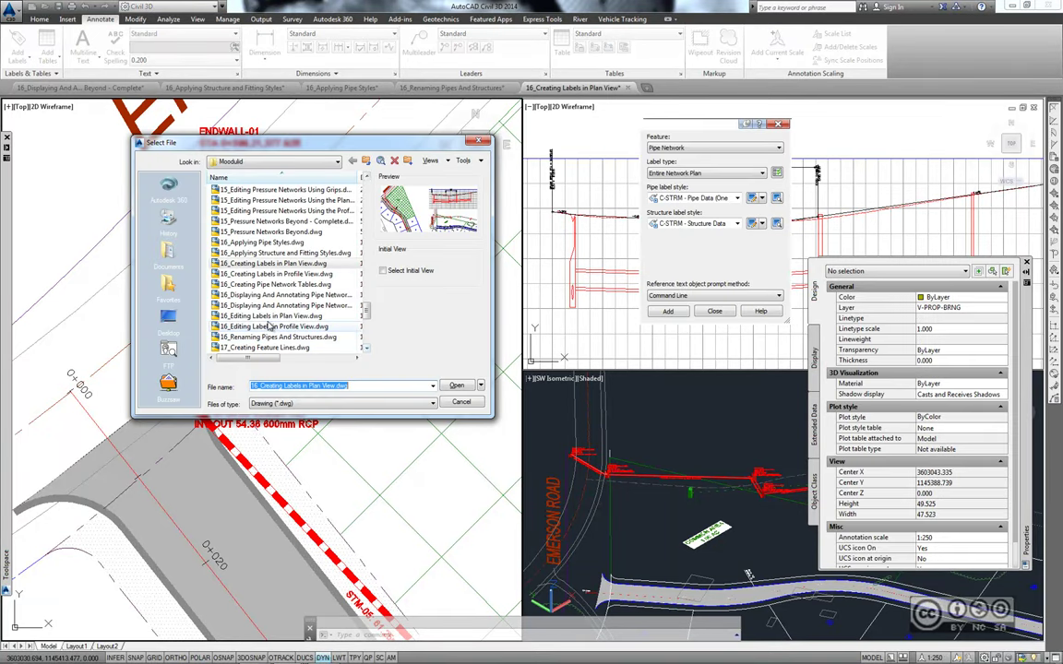
- Open the 16_Editing Labels in Plan View drawing
{"action": "left_click", "coordinate": [294, 316]}
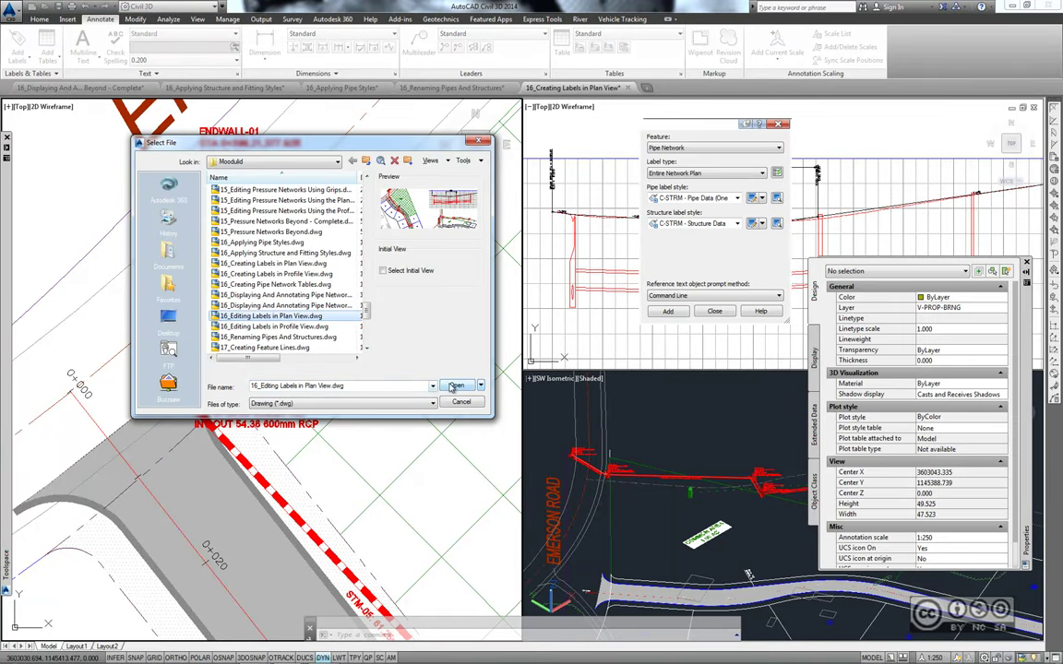
{"action": "left_click", "coordinate": [456, 385]}
{"action": "left_click", "coordinate": [358, 334]}
{"action": "left_click", "coordinate": [386, 454]}
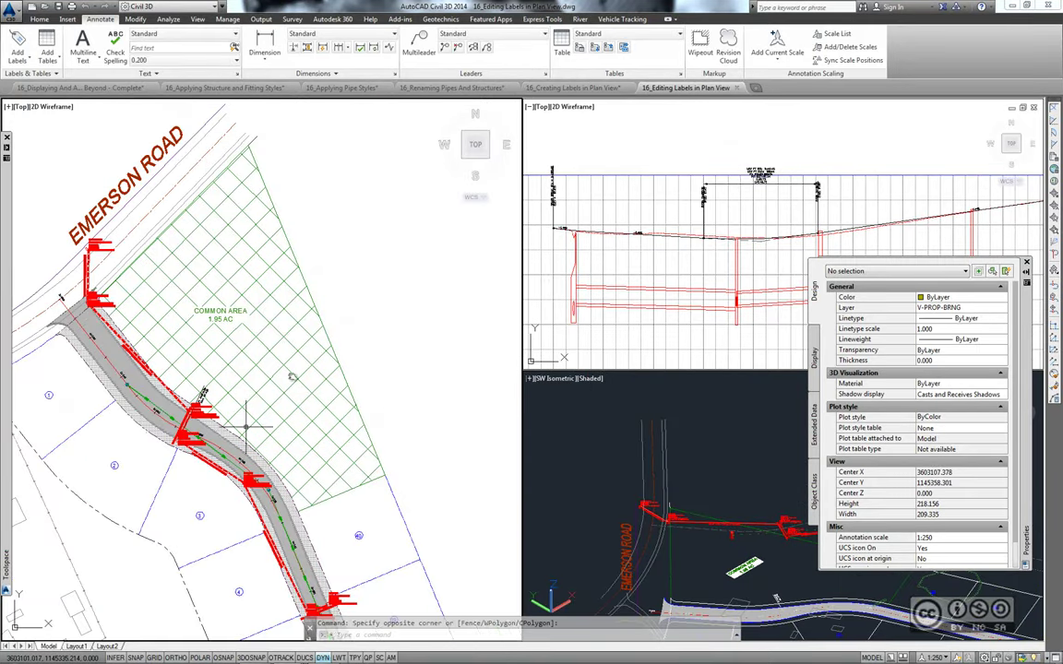
- Zoom to the inlets and drag the INLET-01 label up and right onto a leader
{"action": "scroll", "coordinate": [366, 253], "scroll_direction": "up", "scroll_amount": 3}
{"action": "scroll", "coordinate": [365, 253], "scroll_direction": "up", "scroll_amount": 3}
{"action": "scroll", "coordinate": [360, 253], "scroll_direction": "up", "scroll_amount": 2}
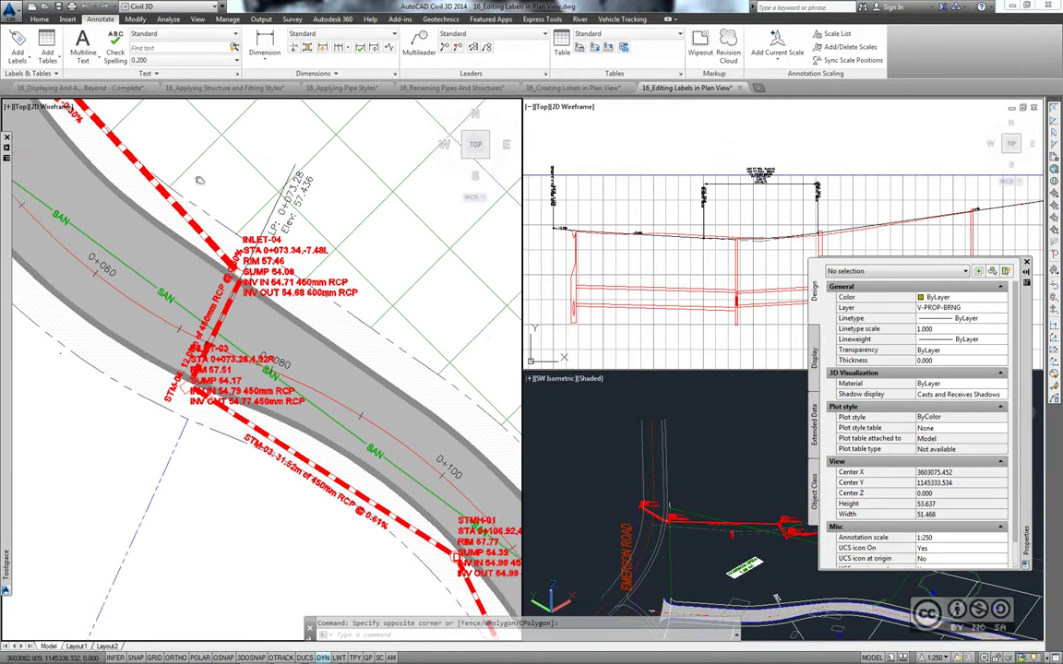
{"action": "middle_click_drag", "start_coordinate": [360, 253], "coordinate": [127, 238]}
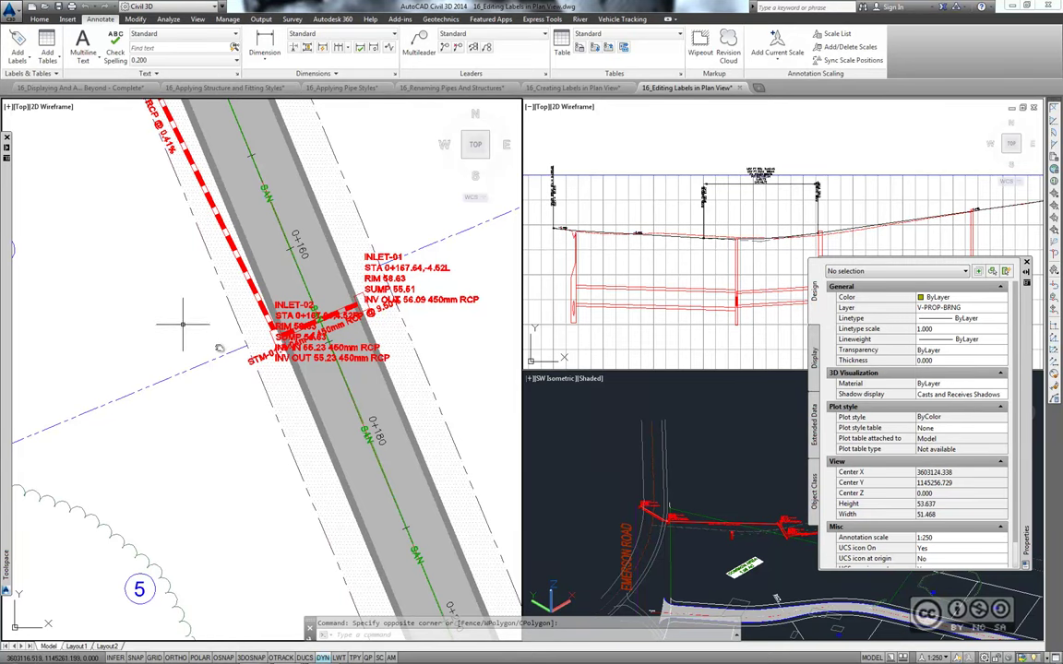
{"action": "scroll", "coordinate": [314, 251], "scroll_direction": "up", "scroll_amount": 1}
{"action": "scroll", "coordinate": [313, 251], "scroll_direction": "up", "scroll_amount": 2}
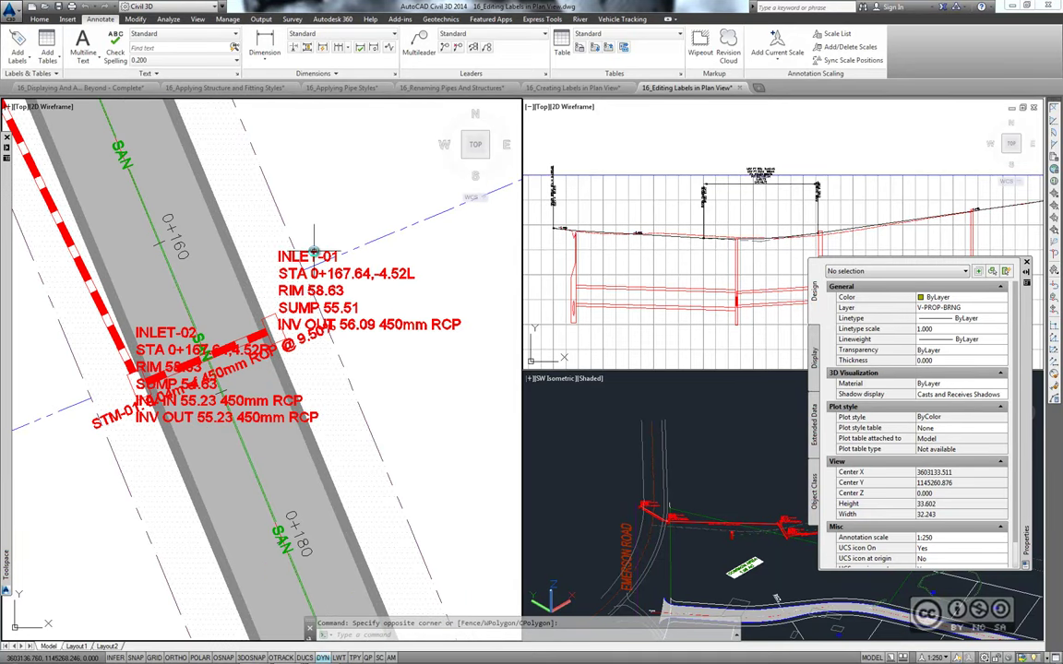
{"action": "left_click", "coordinate": [314, 251]}
{"action": "middle_click_drag", "start_coordinate": [314, 251], "coordinate": [217, 294]}
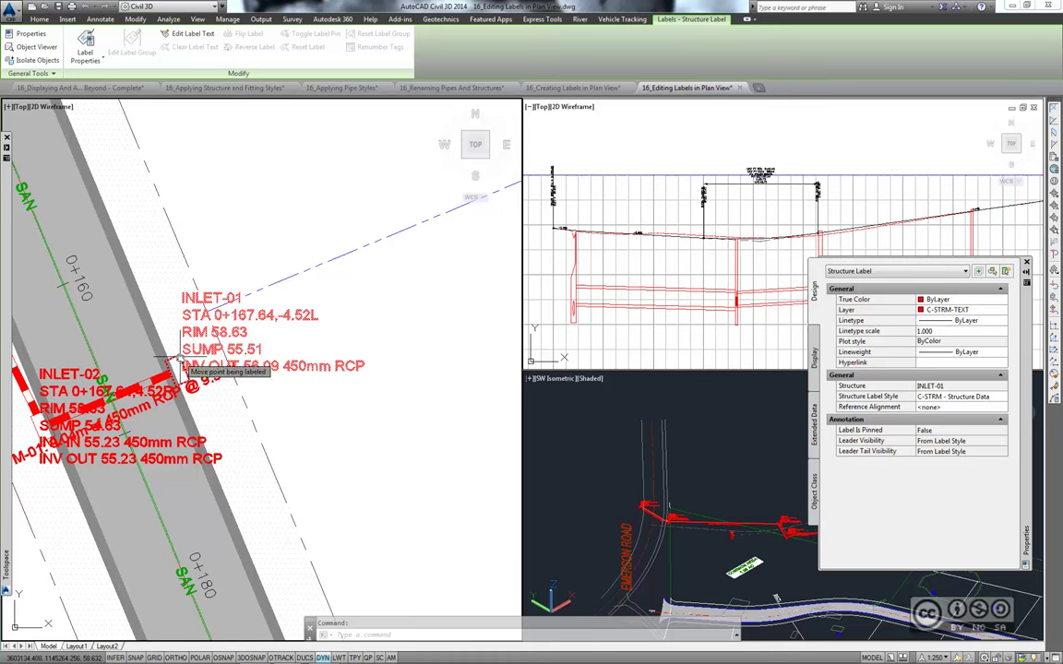
{"action": "left_click", "coordinate": [180, 358]}
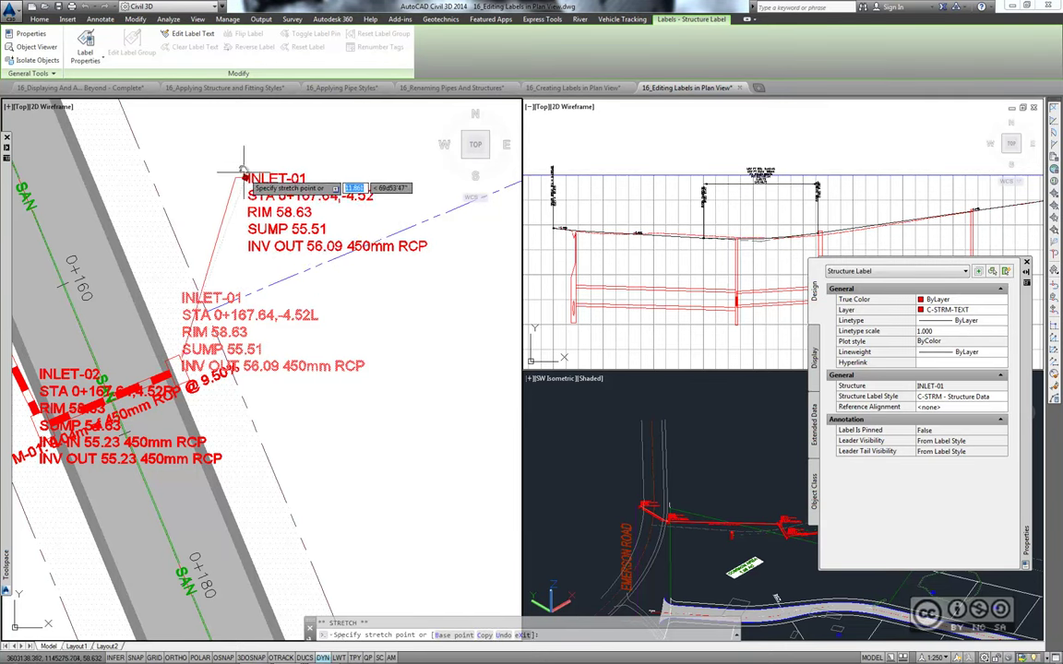
{"action": "left_click", "coordinate": [227, 136]}
{"action": "key", "text": "Escape"}
- Drag the INLET-02 label down-left onto a leader
{"action": "mouse_move", "coordinate": [304, 367]}
{"action": "middle_mouse_down"}
{"action": "mouse_move", "coordinate": [336, 404]}
{"action": "mouse_move", "coordinate": [429, 342]}
{"action": "mouse_move", "coordinate": [521, 185]}
{"action": "middle_mouse_up"}
{"action": "left_click", "coordinate": [282, 284]}
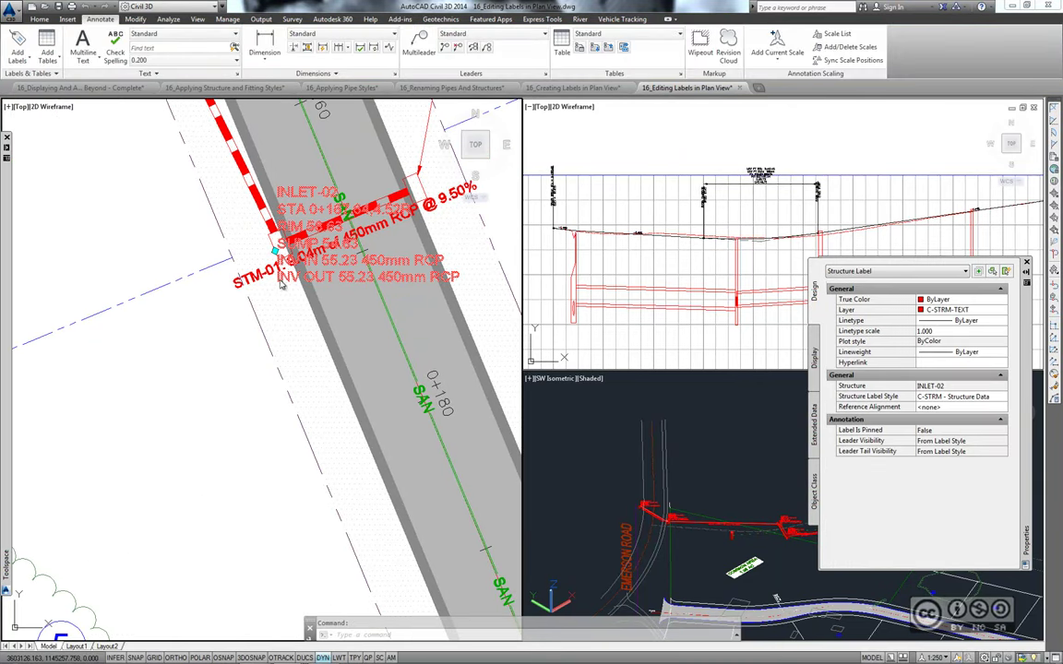
{"action": "left_click", "coordinate": [274, 250]}
{"action": "left_click", "coordinate": [226, 356]}
{"action": "key", "text": "Escape"}
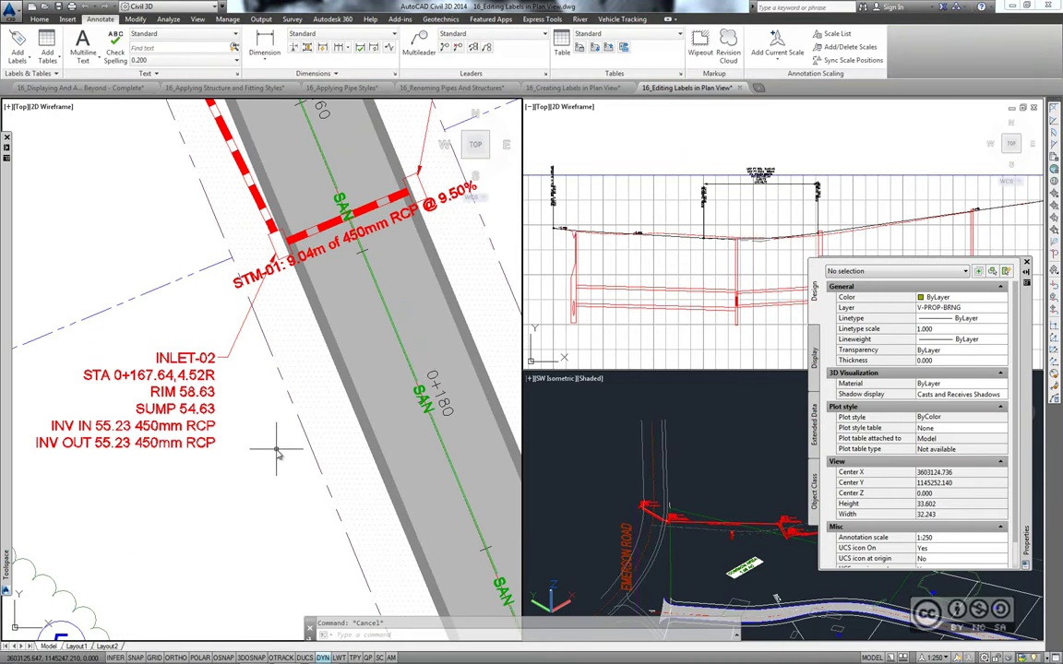
{"action": "middle_click_drag", "start_coordinate": [307, 276], "coordinate": [288, 350]}
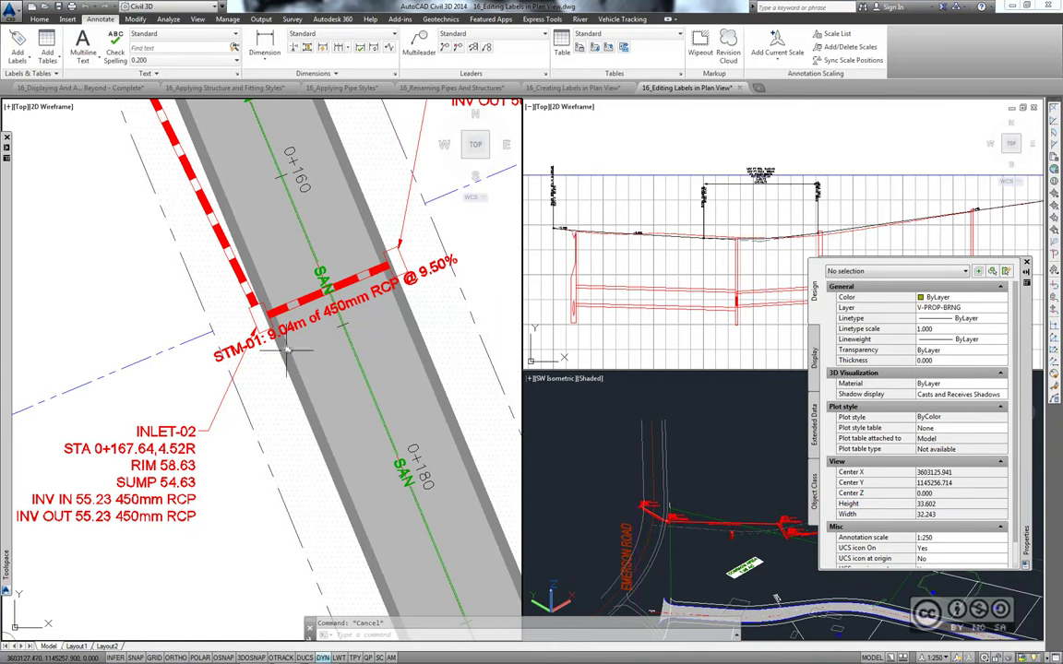
- Set the STM-01 pipe label style to C-STRM - Pipe Data (Stacked) in Properties and pick it up to reposition
{"action": "left_click", "coordinate": [318, 322]}
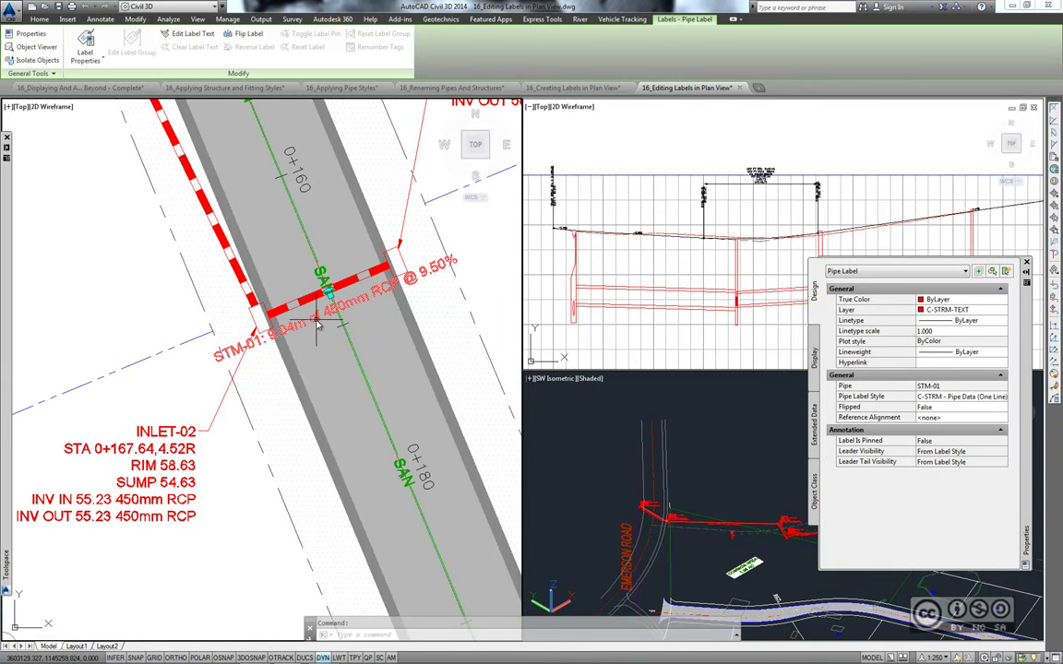
{"action": "right_click", "coordinate": [318, 323]}
{"action": "left_click", "coordinate": [344, 407]}
{"action": "left_click", "coordinate": [994, 398]}
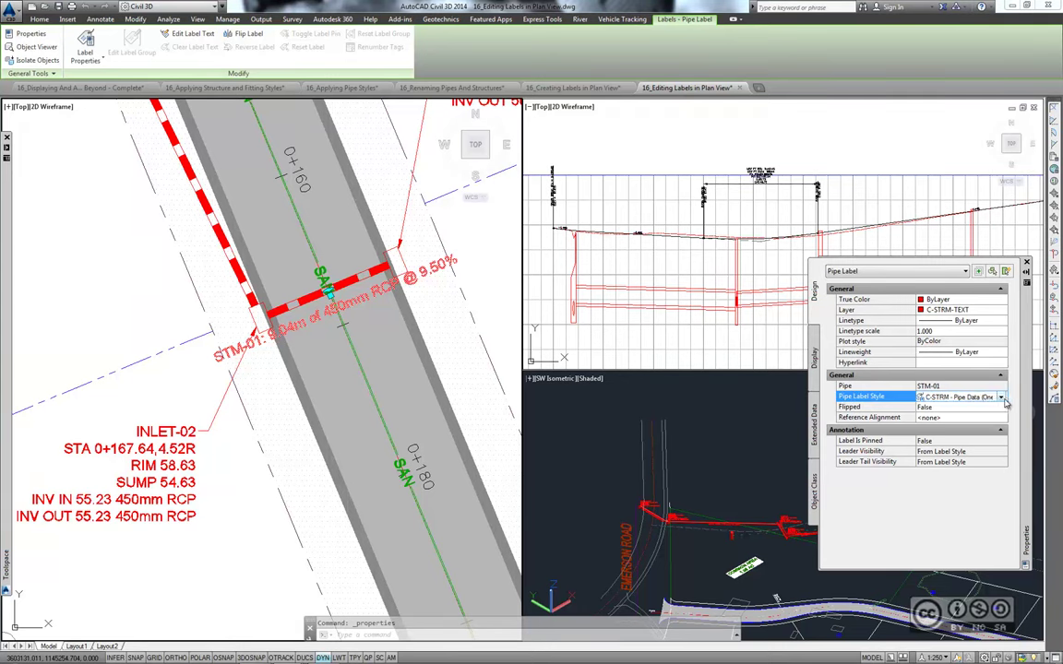
{"action": "left_click", "coordinate": [1003, 399]}
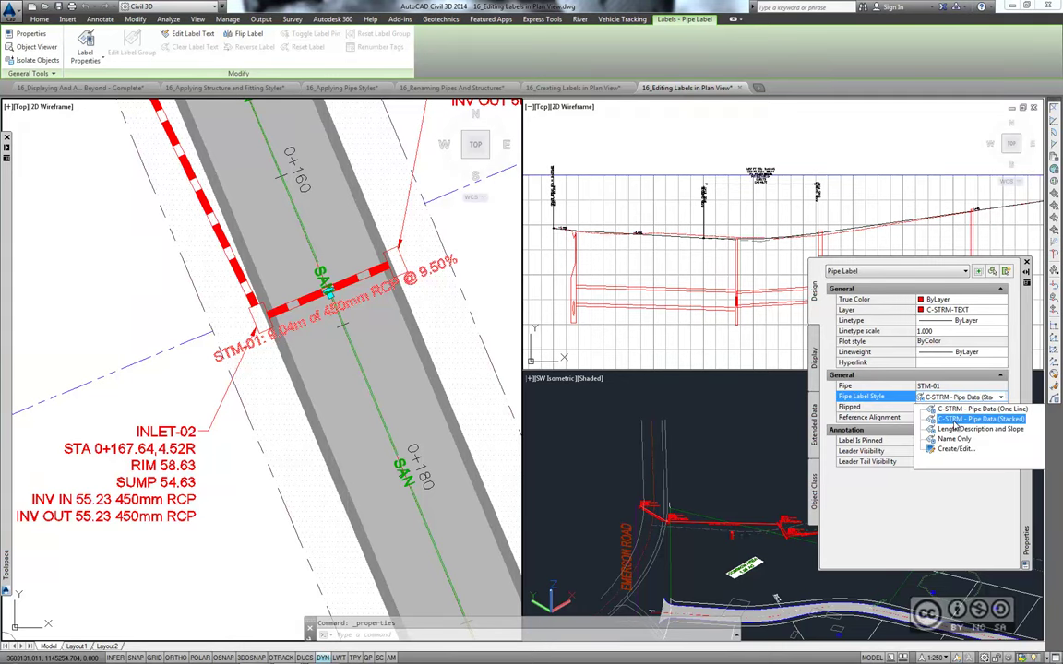
{"action": "left_click", "coordinate": [1019, 423]}
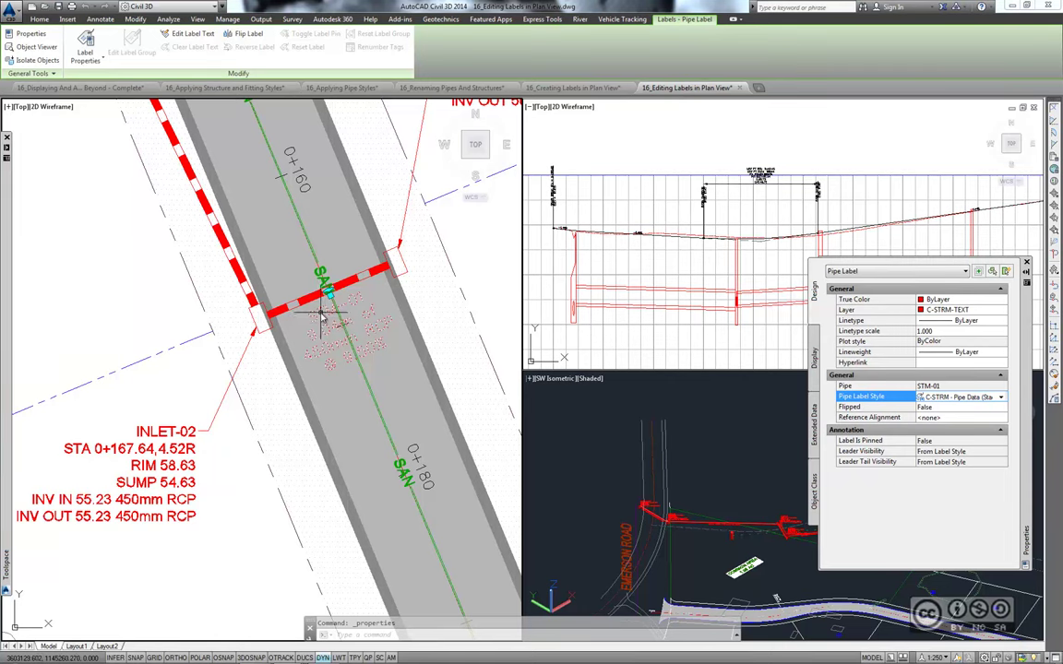
{"action": "middle_click_drag", "start_coordinate": [312, 316], "coordinate": [223, 315]}
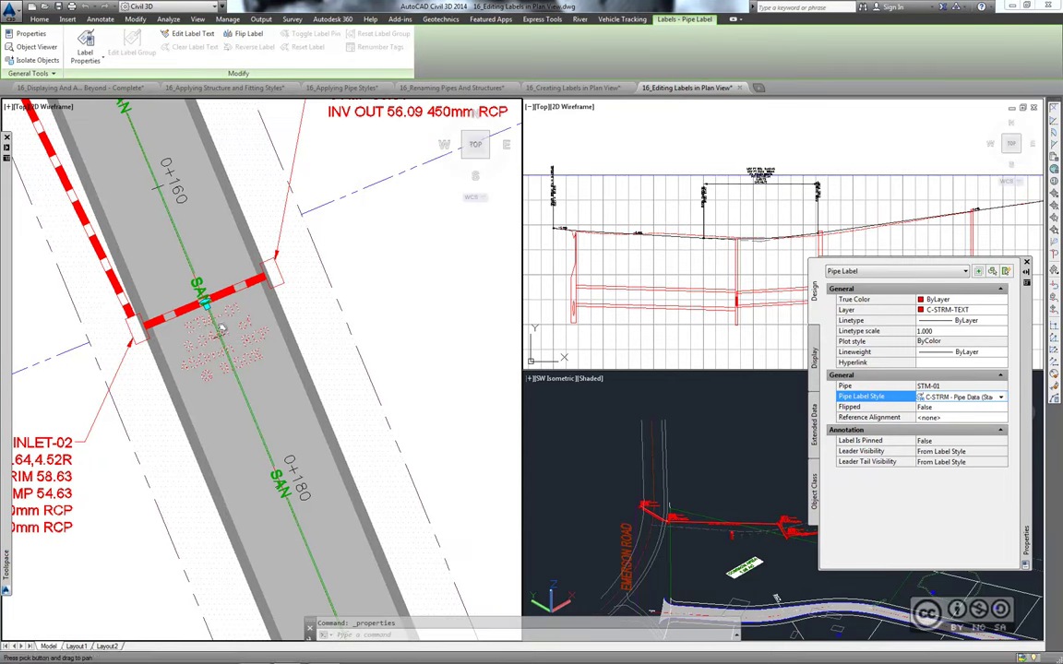
{"action": "left_click", "coordinate": [222, 314]}
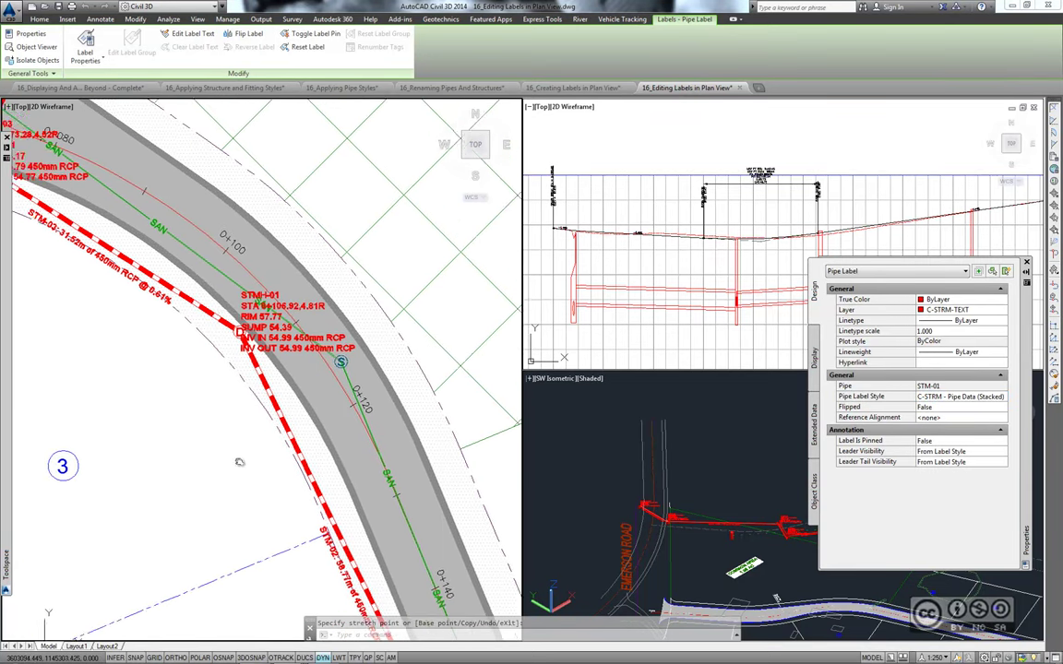
- Move the INLET-04 structure label to a new spot
{"action": "key", "text": "Escape"}
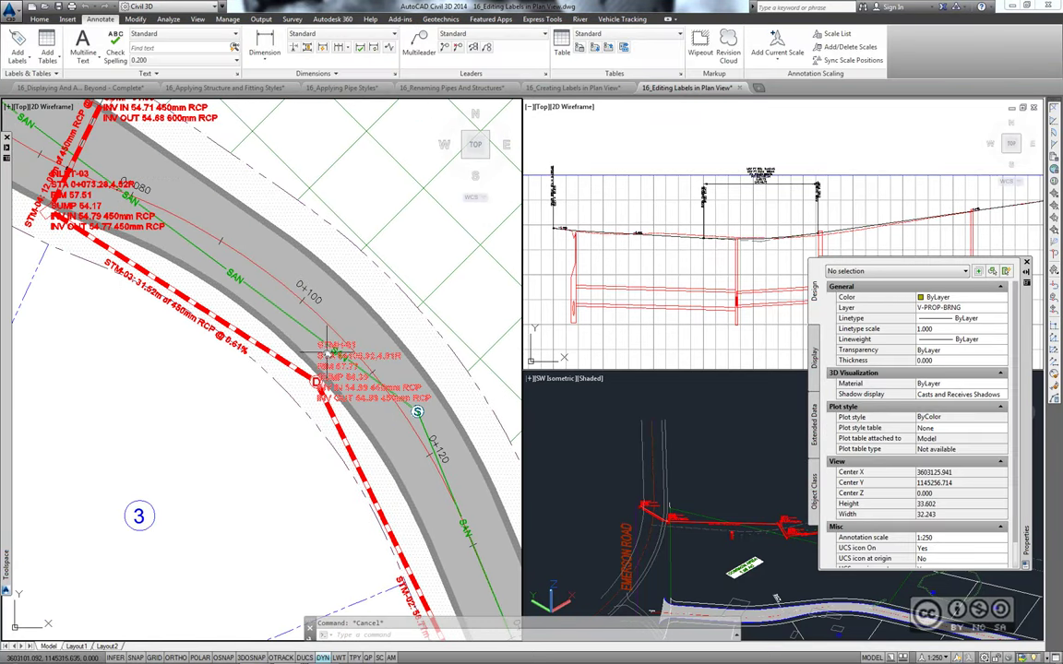
{"action": "left_click", "coordinate": [329, 352]}
{"action": "left_click", "coordinate": [315, 373]}
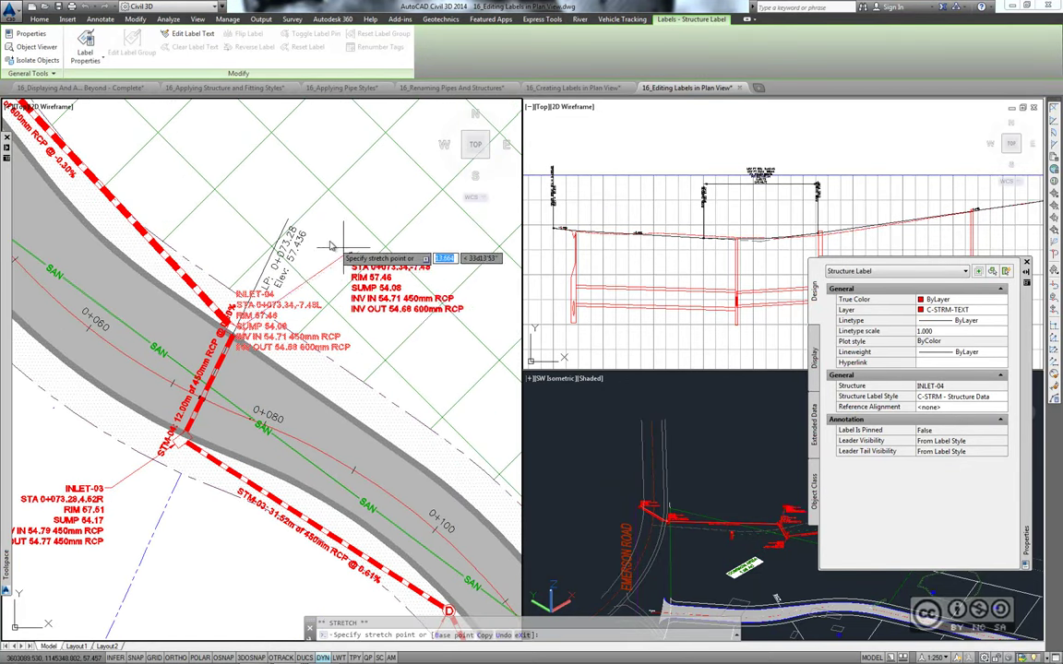
{"action": "left_click", "coordinate": [337, 238]}
{"action": "key", "text": "Escape"}
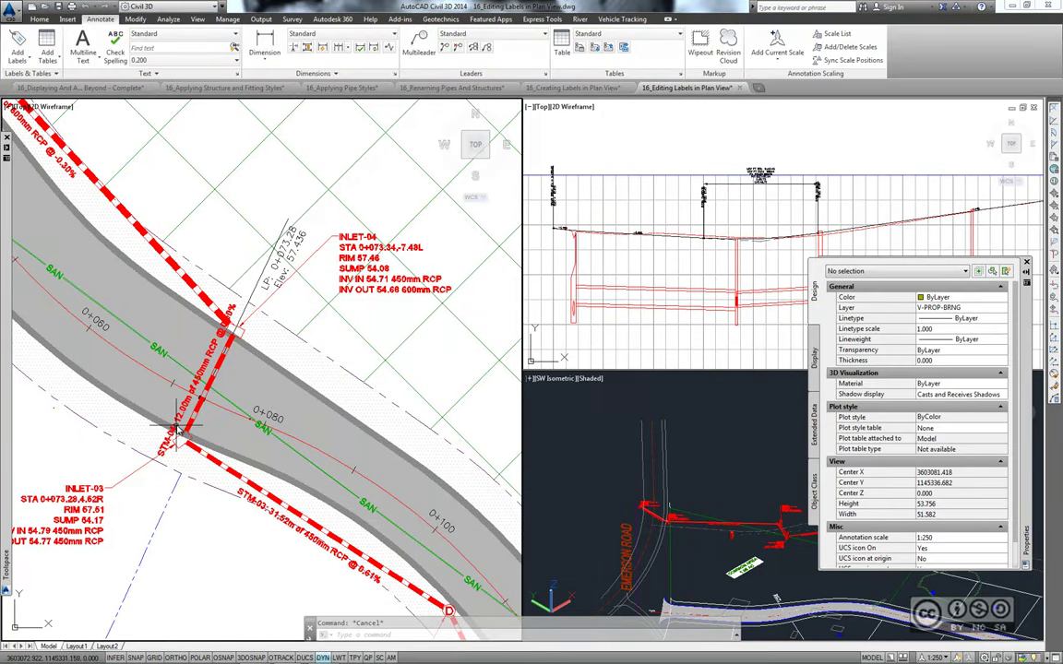
- Give the STM-04 pipe label the stacked pipe data style and drop it left of the pipe
{"action": "left_click", "coordinate": [180, 424]}
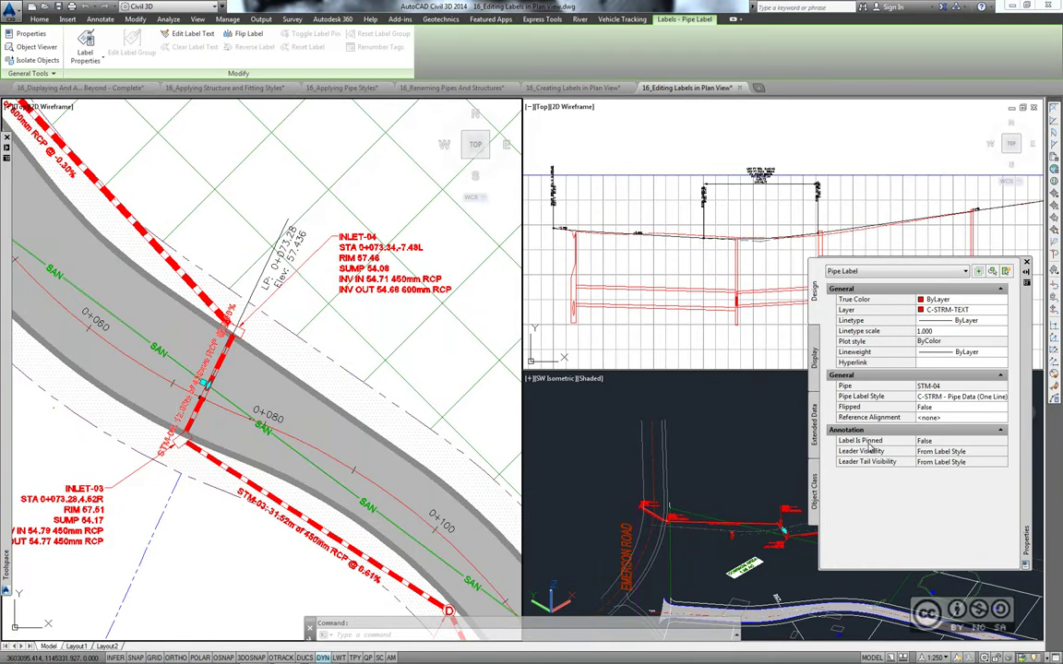
{"action": "left_click", "coordinate": [976, 404]}
{"action": "left_click", "coordinate": [1000, 397]}
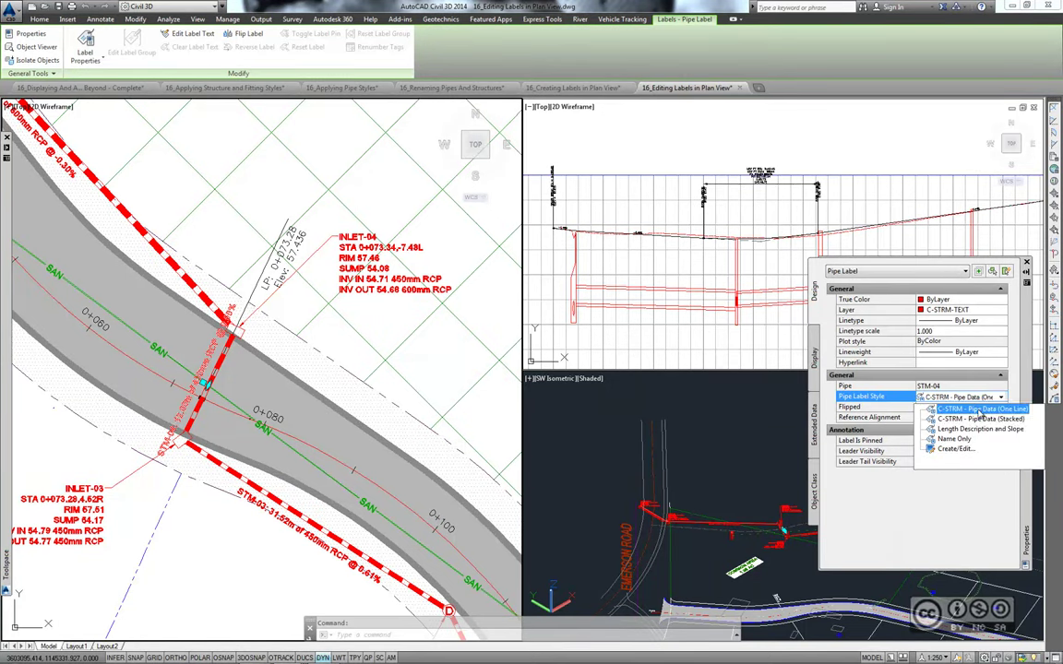
{"action": "left_click", "coordinate": [999, 425]}
{"action": "middle_click_drag", "start_coordinate": [205, 380], "coordinate": [332, 363]}
{"action": "left_click", "coordinate": [334, 369]}
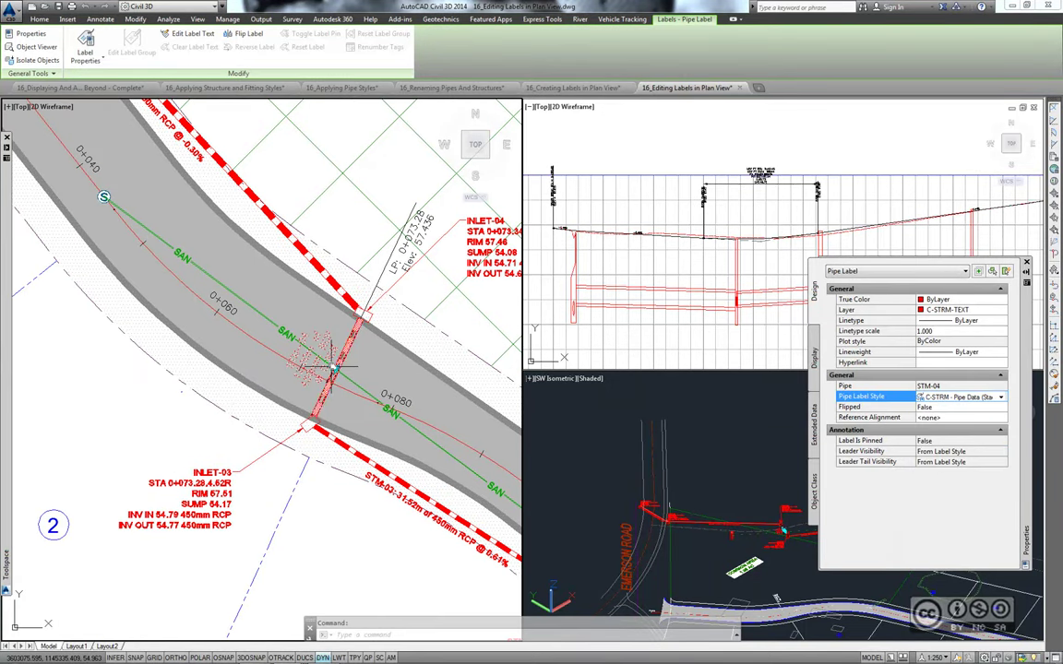
{"action": "left_click", "coordinate": [168, 397]}
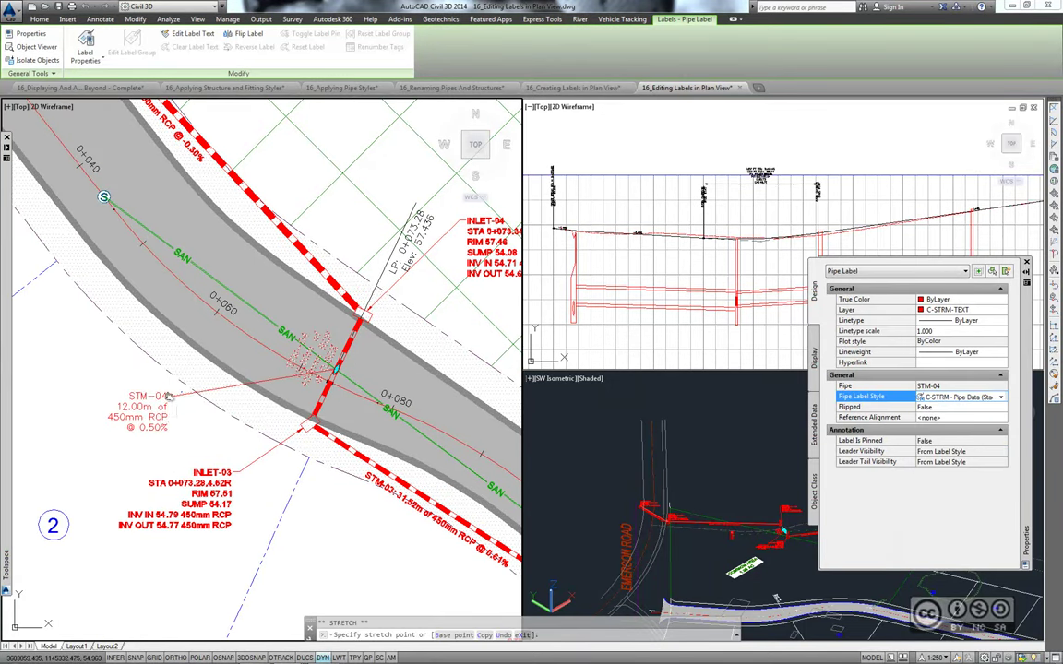
{"action": "key", "text": "Escape"}
- Flip the STM-05 pipe label to the other side of the pipe
{"action": "middle_click_drag", "start_coordinate": [180, 424], "coordinate": [147, 411]}
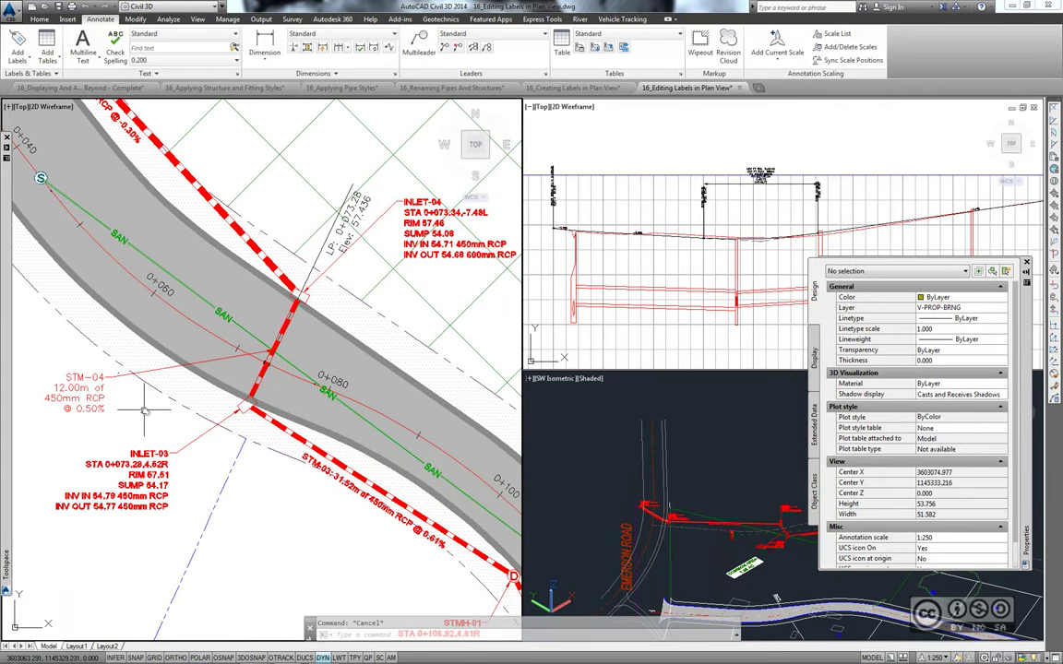
{"action": "middle_click_drag", "start_coordinate": [129, 369], "coordinate": [237, 281]}
{"action": "left_click", "coordinate": [240, 272]}
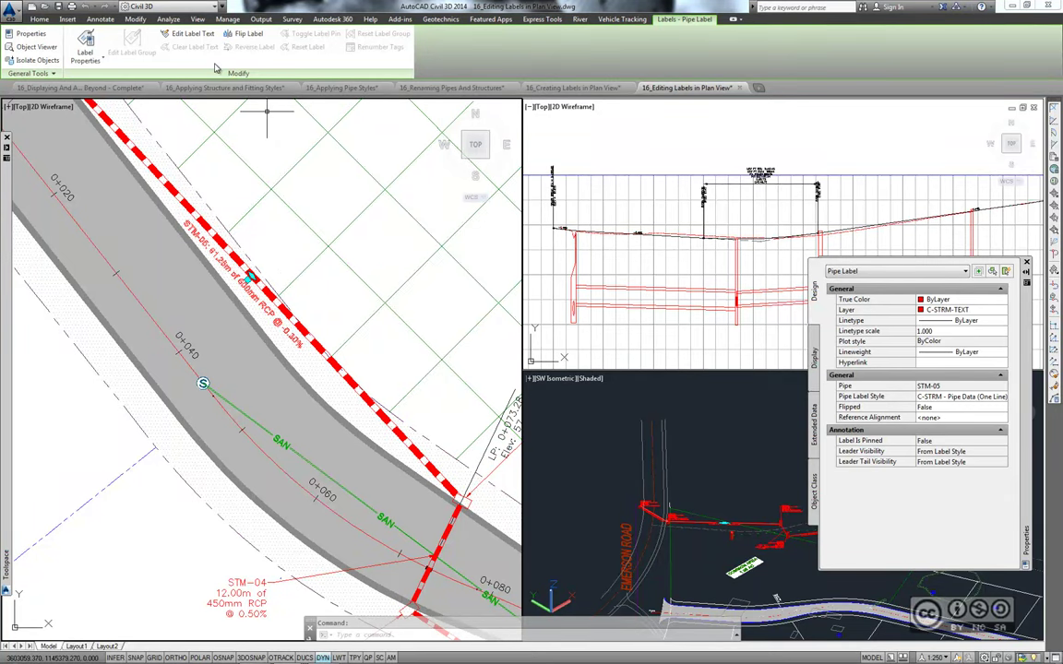
{"action": "left_click", "coordinate": [245, 33]}
{"action": "left_click", "coordinate": [263, 45]}
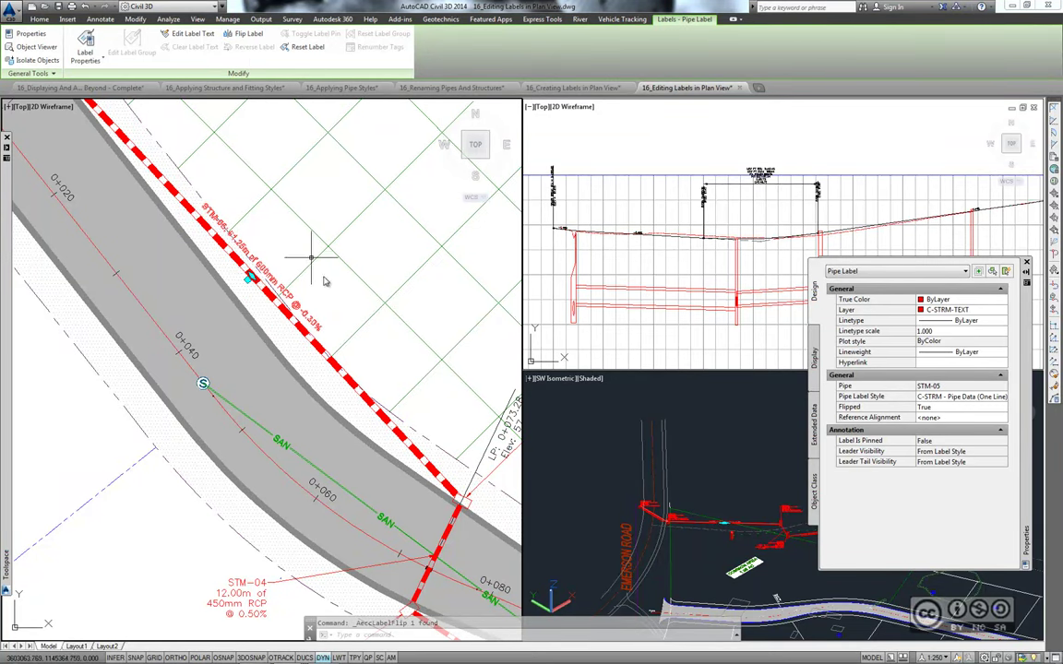
{"action": "middle_click_drag", "start_coordinate": [304, 279], "coordinate": [298, 322]}
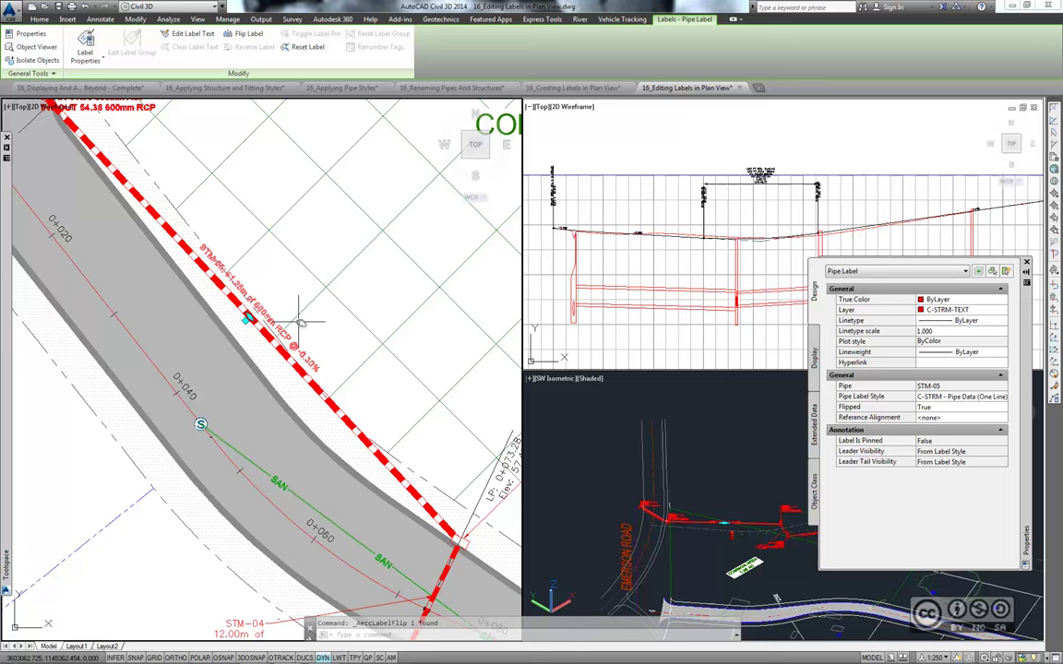
{"action": "left_click", "coordinate": [248, 318]}
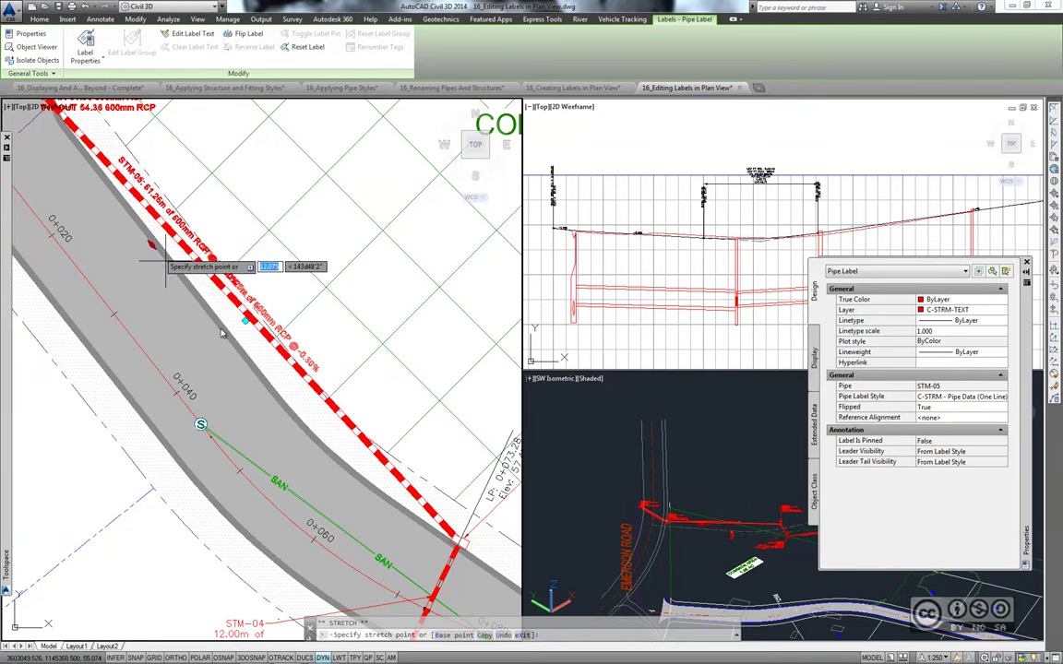
- Move the STMH-02 structure label to the right of the structure
{"action": "middle_click_drag", "start_coordinate": [150, 244], "coordinate": [338, 561]}
{"action": "key", "text": "Escape"}
{"action": "left_click", "coordinate": [307, 387]}
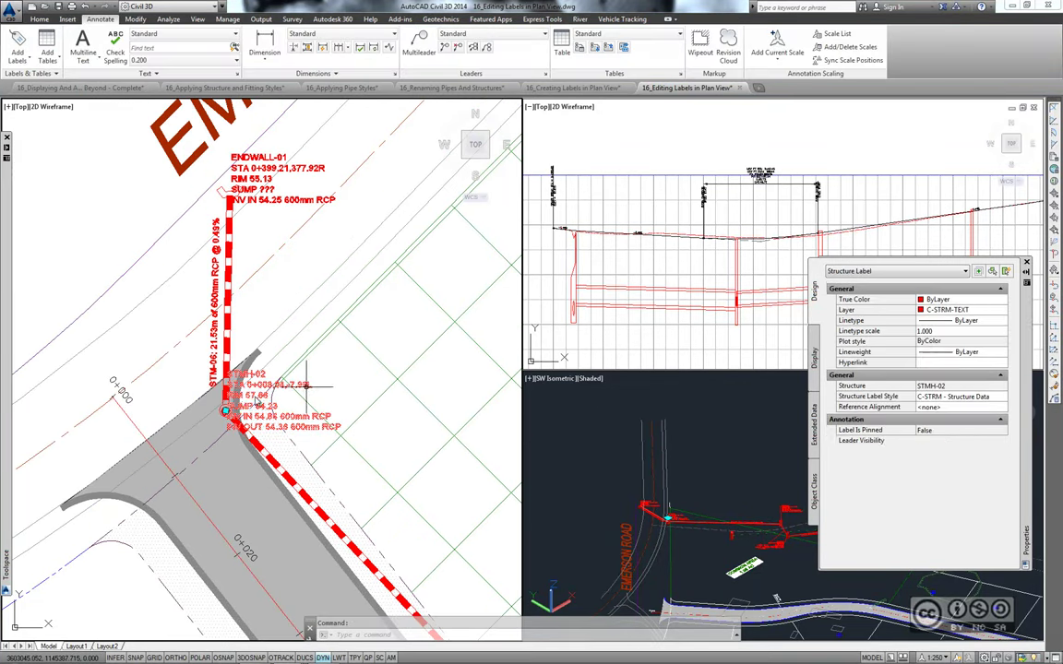
{"action": "left_click", "coordinate": [224, 373]}
{"action": "middle_click_drag", "start_coordinate": [314, 251], "coordinate": [306, 406]}
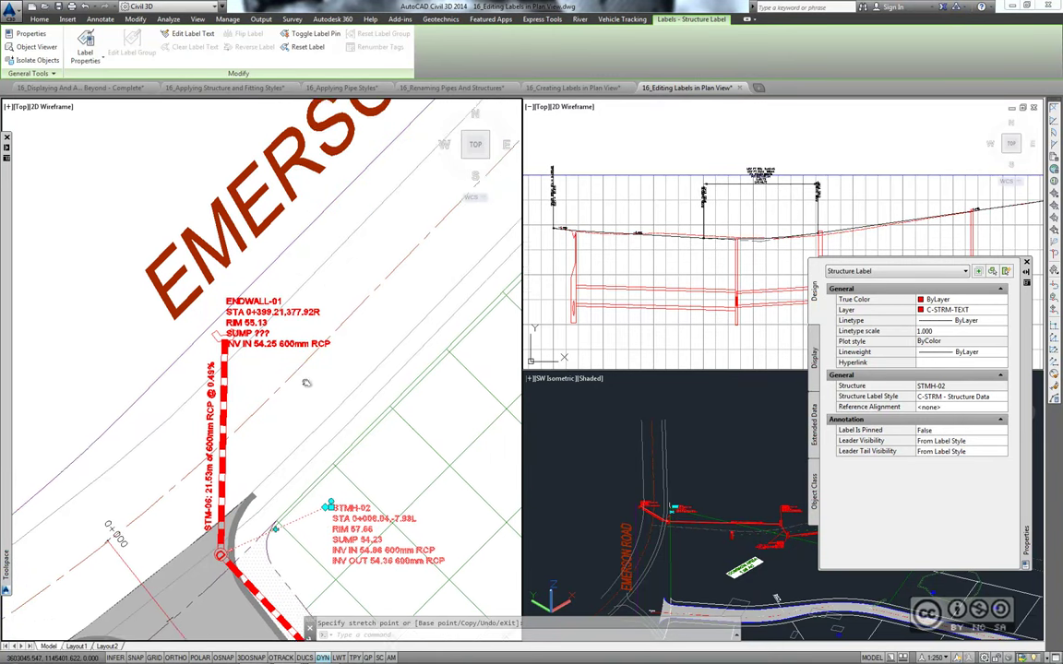
{"action": "key", "text": "Escape"}
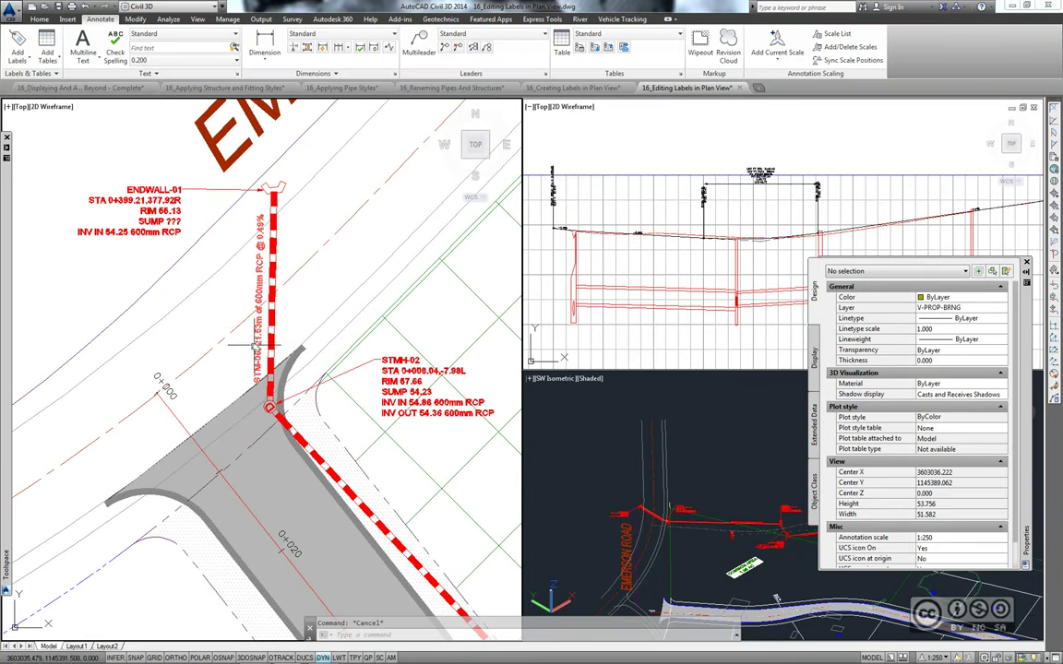
- Apply the stacked pipe data style to the STM-06 pipe label
{"action": "left_click", "coordinate": [257, 312]}
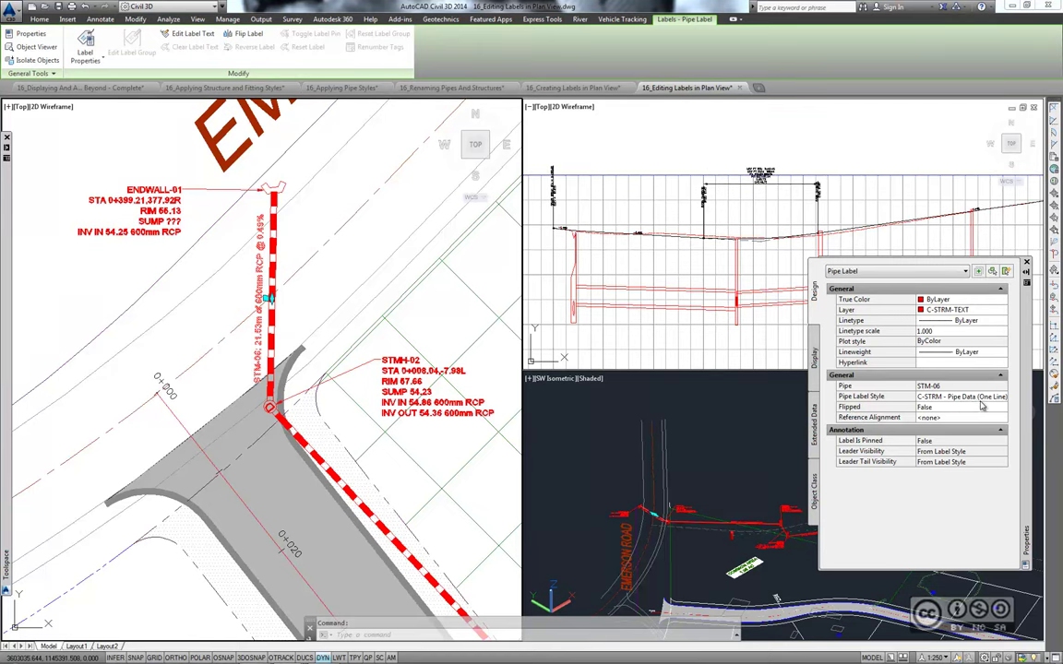
{"action": "left_click", "coordinate": [861, 396]}
{"action": "left_click", "coordinate": [1000, 397]}
{"action": "left_click", "coordinate": [978, 418]}
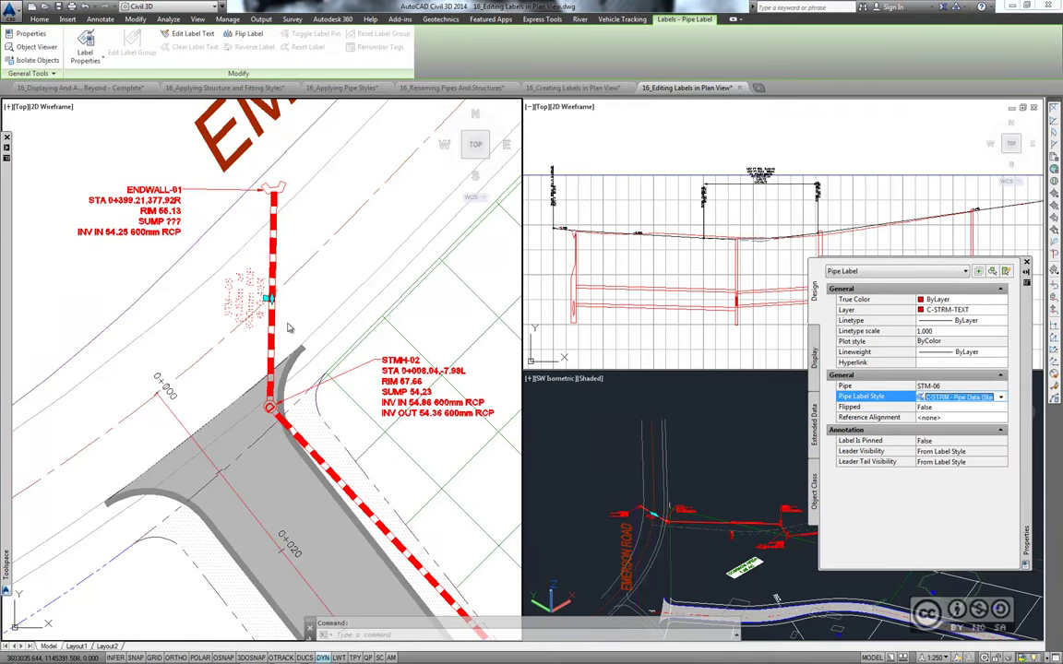
{"action": "key", "text": "Escape"}
{"action": "scroll", "coordinate": [334, 418], "scroll_direction": "down", "scroll_amount": 3}
{"action": "scroll", "coordinate": [334, 418], "scroll_direction": "down", "scroll_amount": 3}
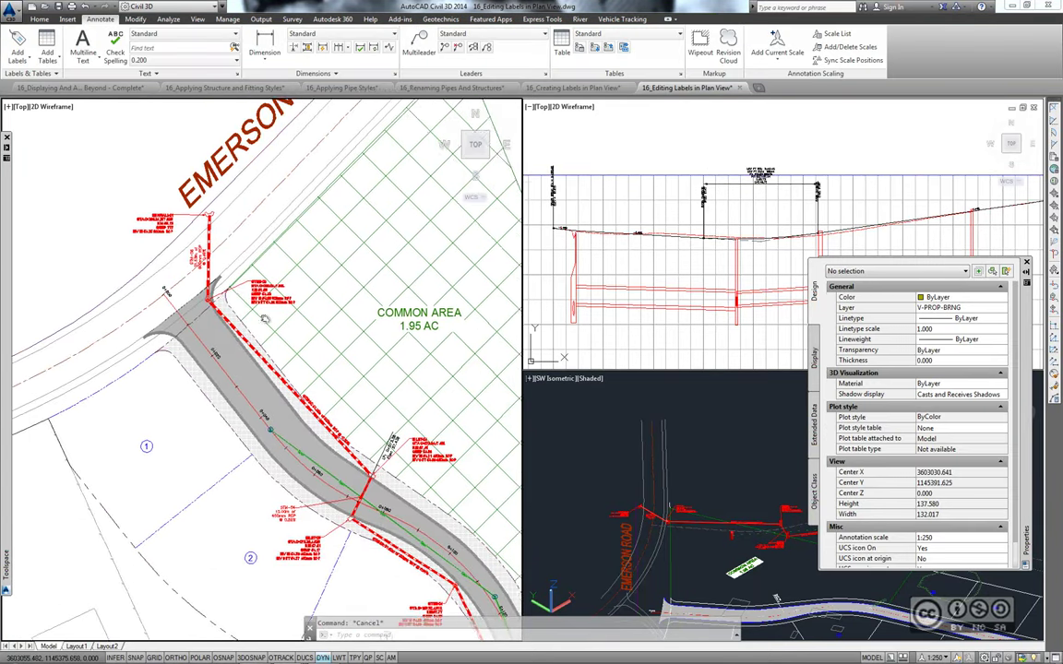
{"action": "scroll", "coordinate": [304, 369], "scroll_direction": "down", "scroll_amount": 2}
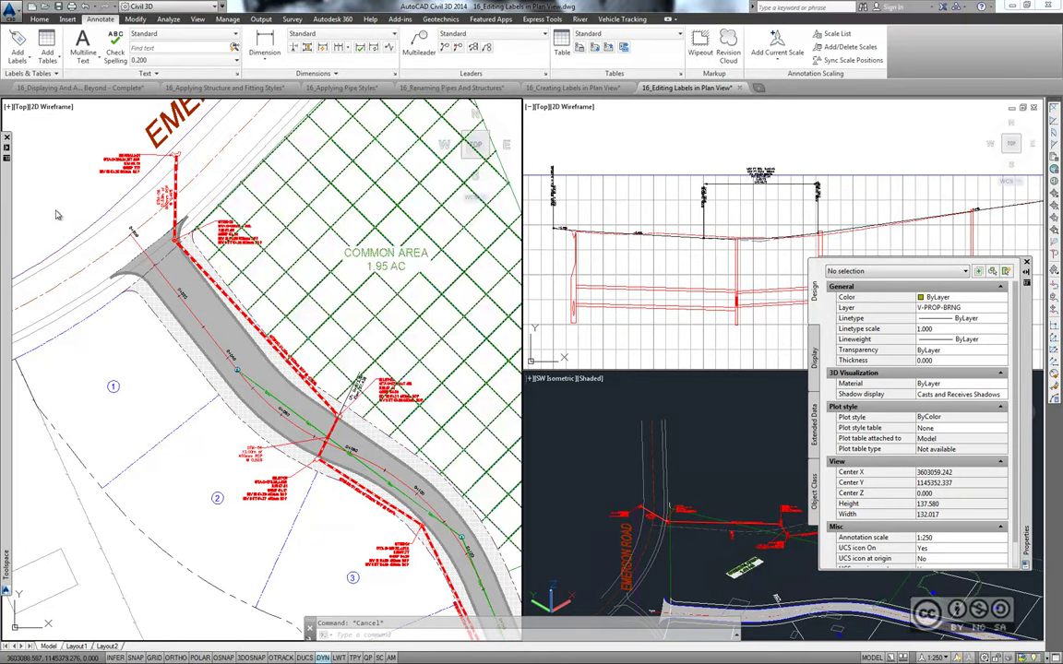
- Pick 16_Creating Labels in Profile View.dwg in the Select File dialog and open it
{"action": "left_click", "coordinate": [42, 7]}
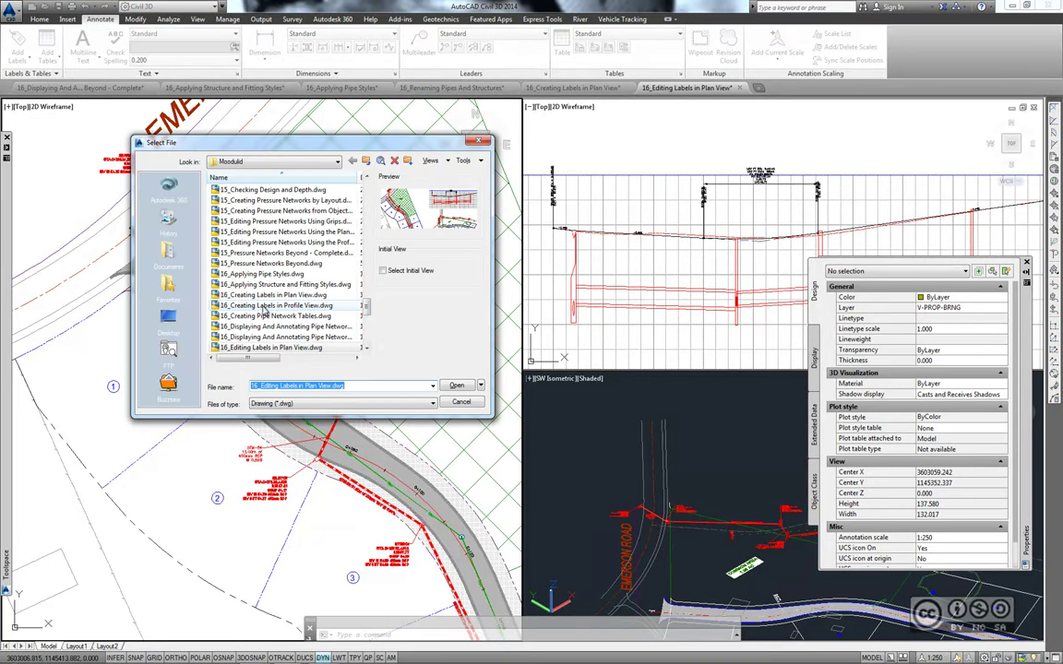
{"action": "left_click", "coordinate": [286, 306]}
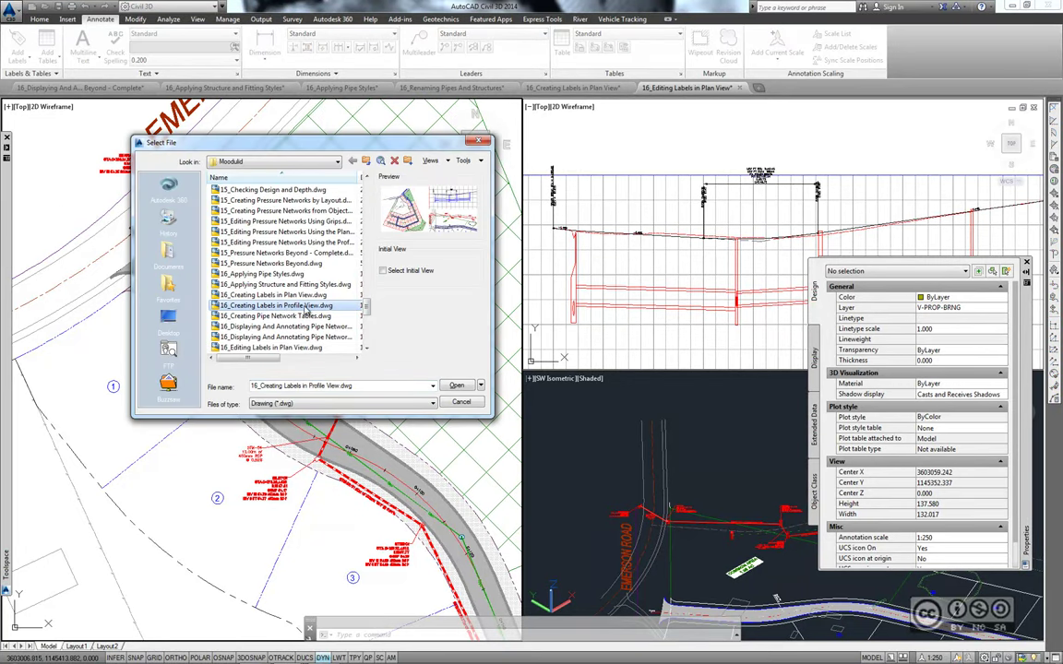
{"action": "double_click", "coordinate": [307, 309]}
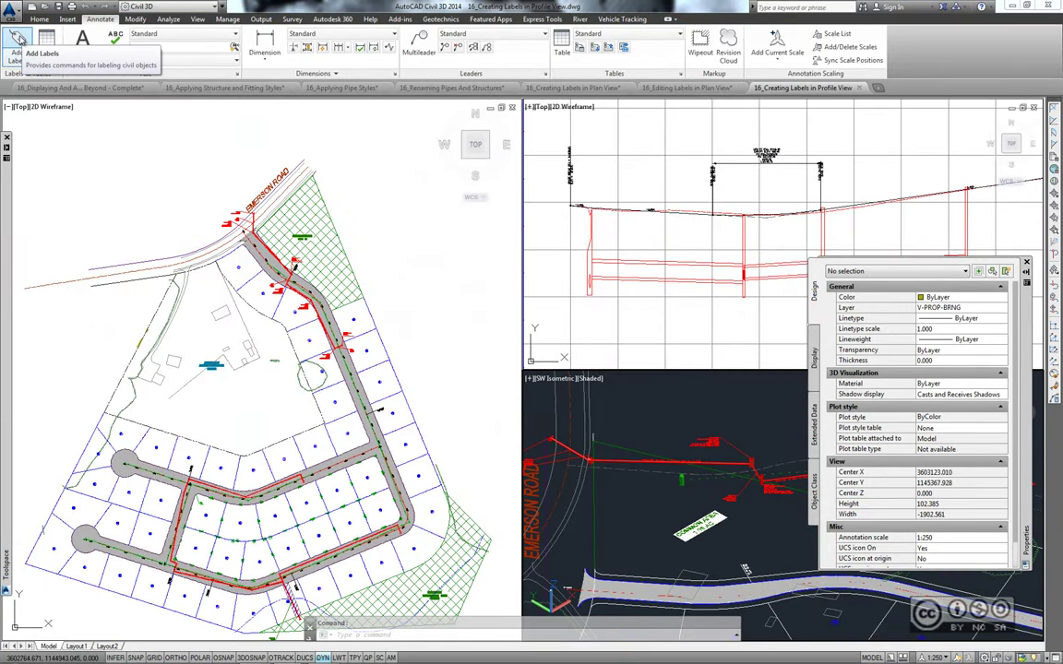
- In Add Labels choose Pipe Network, Single Part Profile, and C-PROF-STRM pipe and structure styles, then Add
{"action": "left_click", "coordinate": [16, 37]}
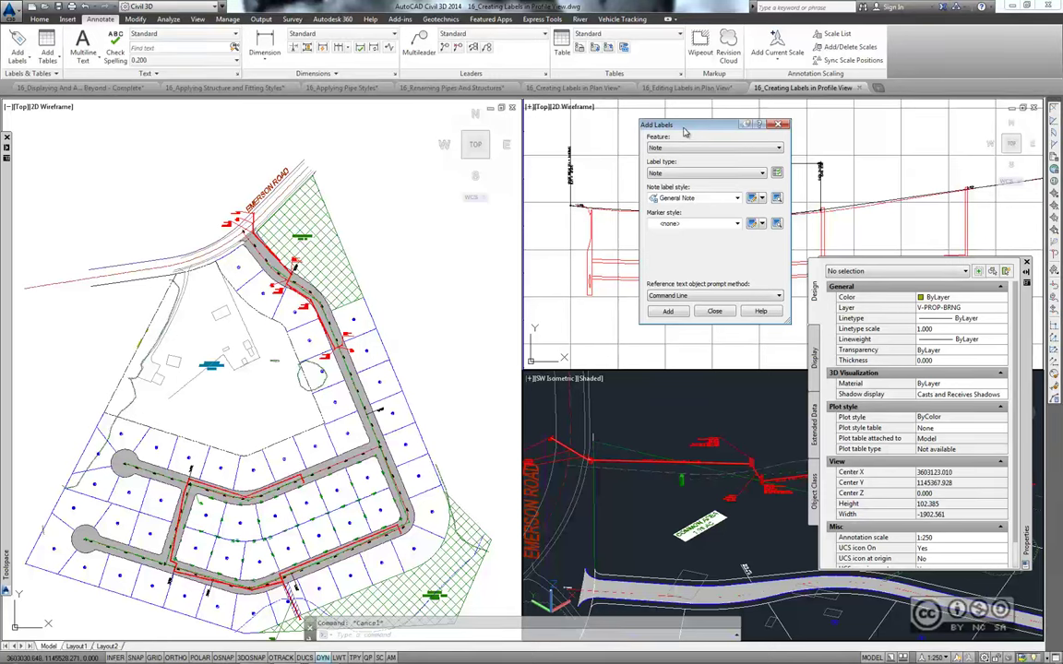
{"action": "left_click", "coordinate": [654, 147]}
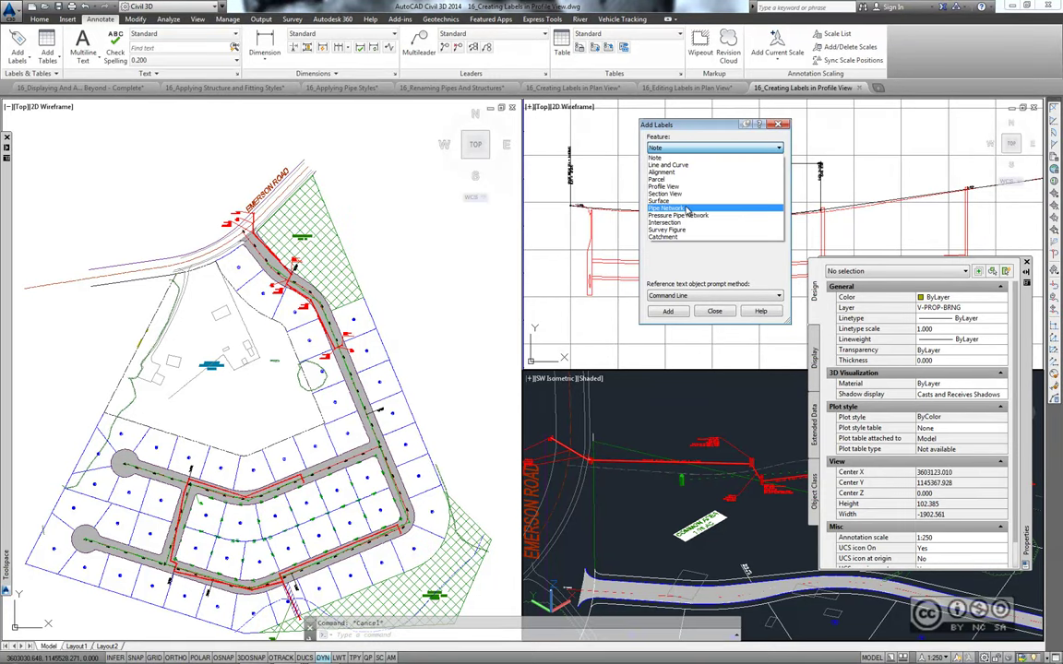
{"action": "left_click", "coordinate": [684, 210]}
{"action": "left_click", "coordinate": [681, 174]}
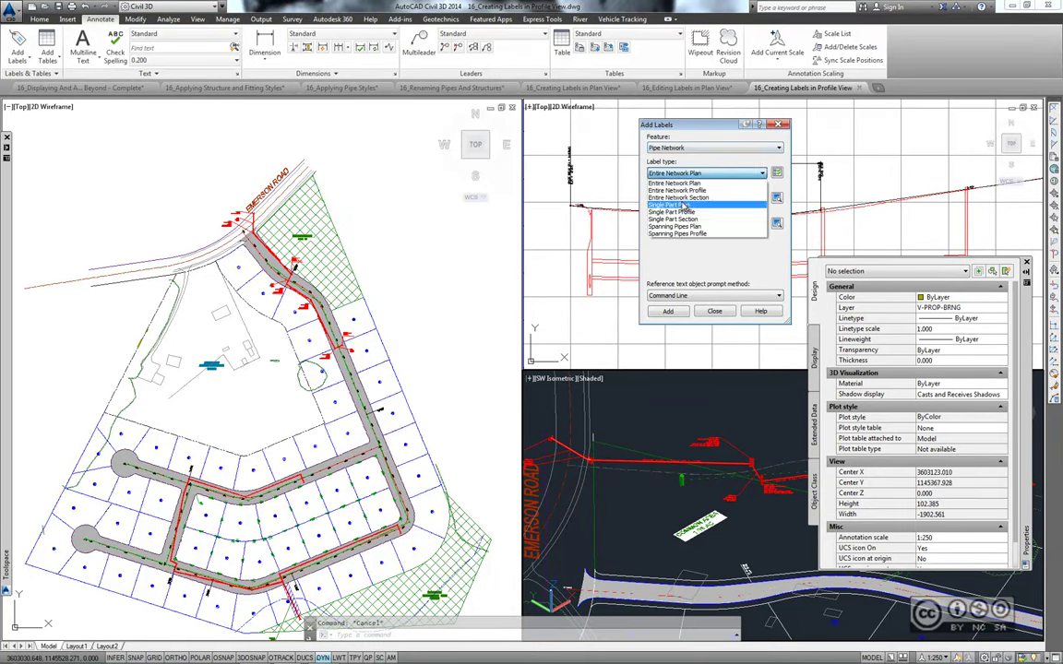
{"action": "left_click", "coordinate": [680, 205]}
{"action": "left_click", "coordinate": [692, 199]}
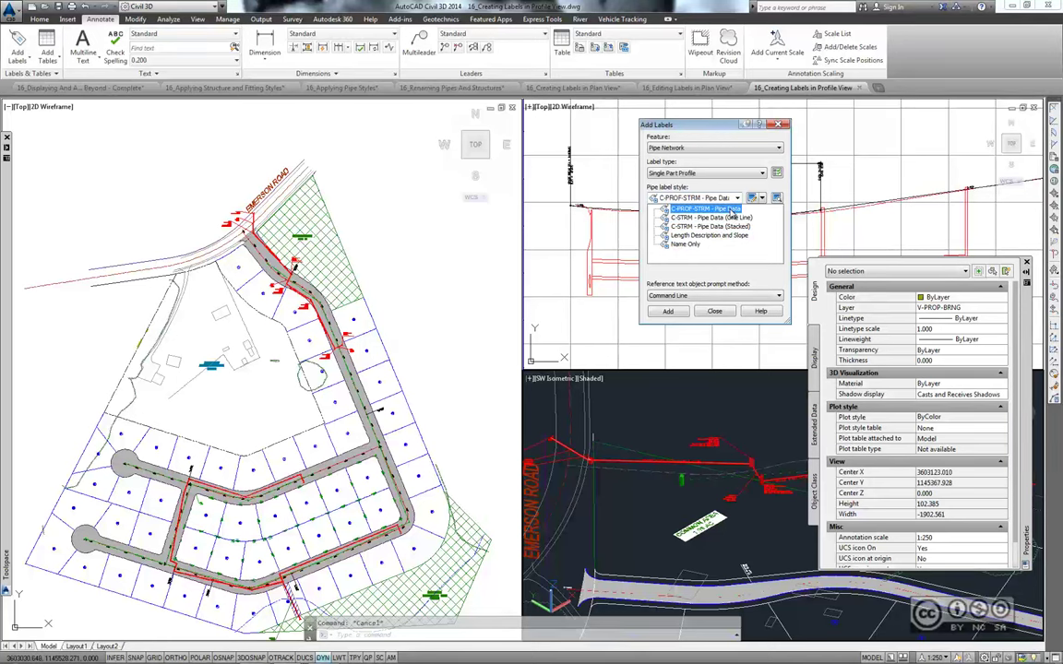
{"action": "left_click", "coordinate": [657, 217]}
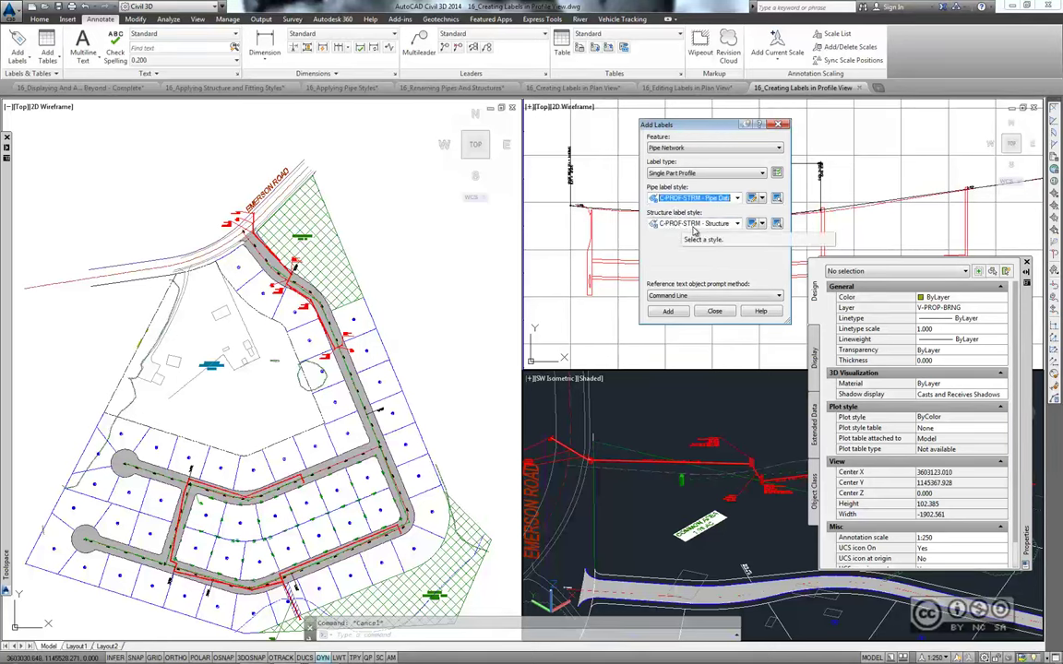
{"action": "left_click", "coordinate": [694, 231]}
{"action": "left_click", "coordinate": [696, 247]}
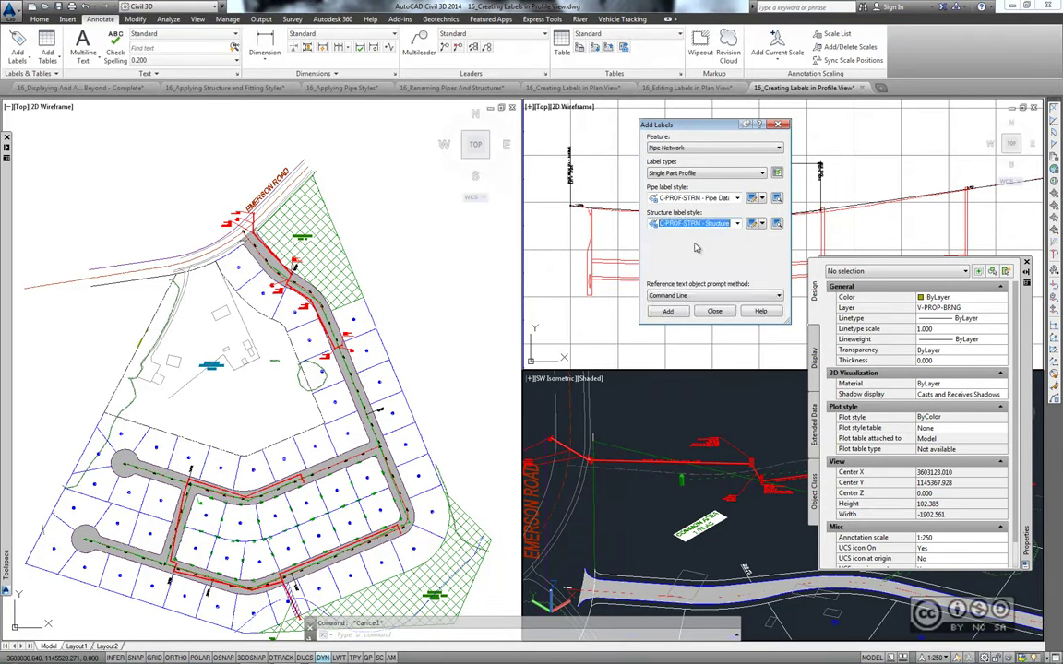
{"action": "left_click", "coordinate": [672, 312]}
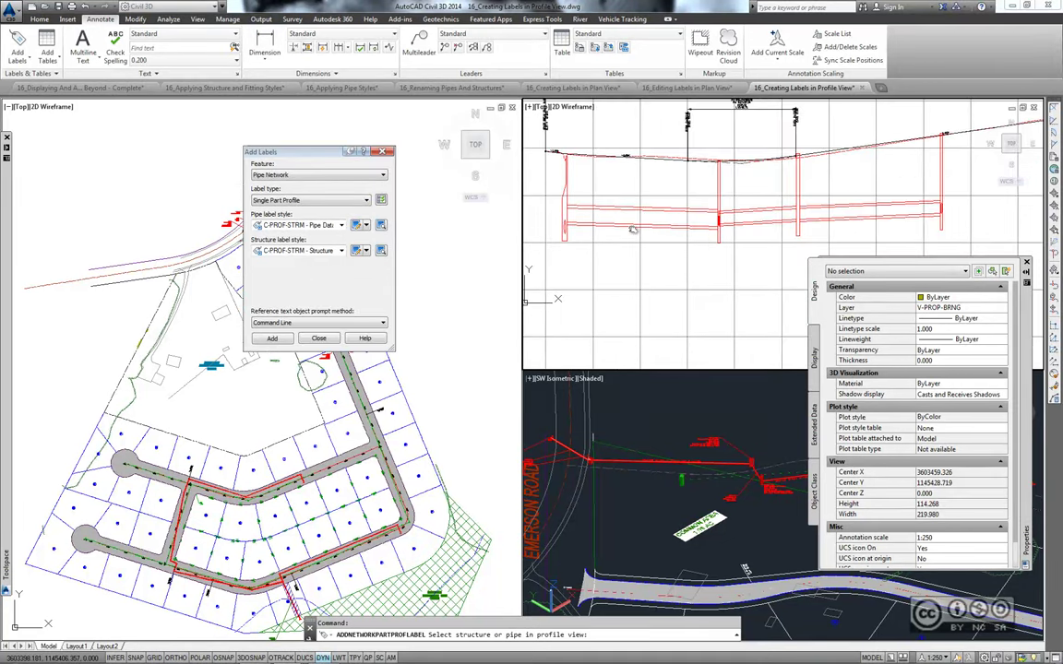
- Label the left structure in the profile view
{"action": "left_click", "coordinate": [567, 238]}
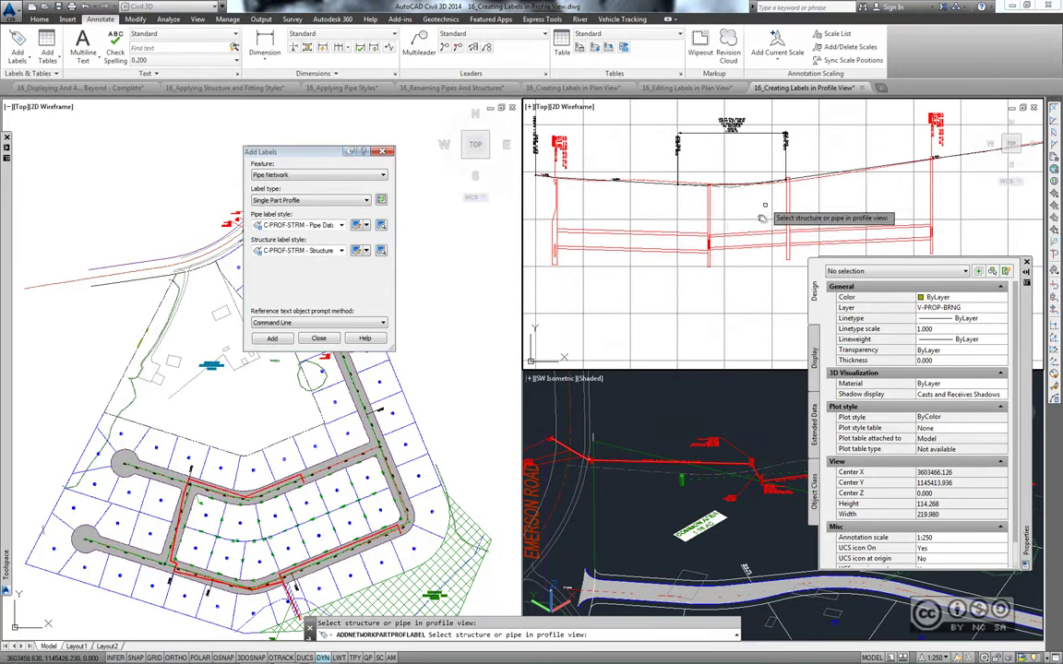
{"action": "middle_click_drag", "start_coordinate": [788, 136], "coordinate": [777, 158]}
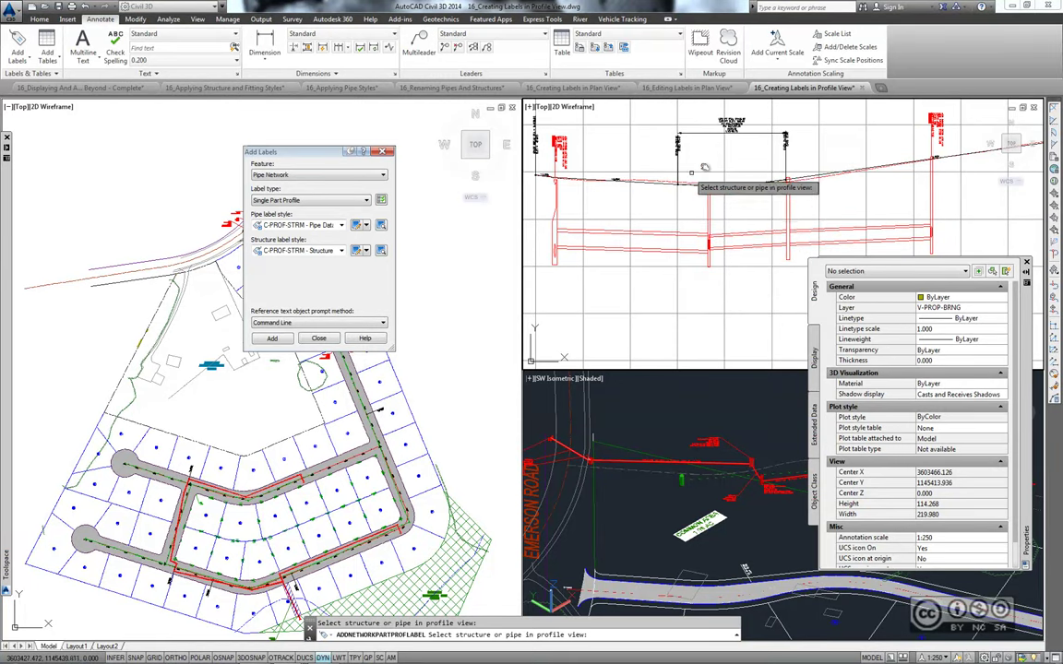
{"action": "middle_click_drag", "start_coordinate": [696, 172], "coordinate": [685, 194]}
{"action": "scroll", "coordinate": [686, 143], "scroll_direction": "up", "scroll_amount": 2}
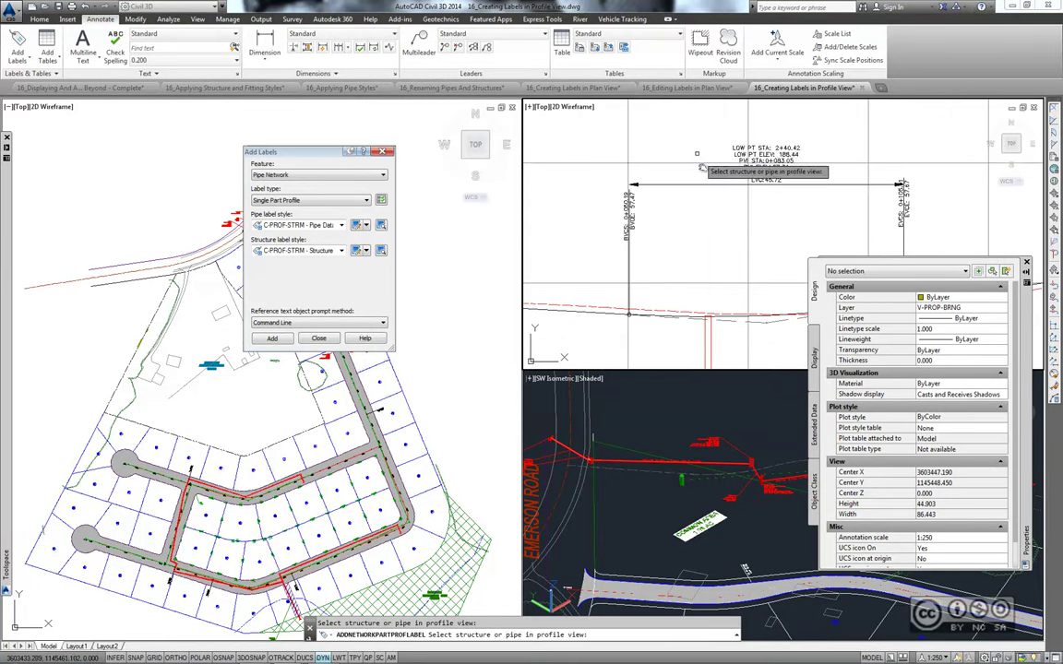
{"action": "scroll", "coordinate": [683, 184], "scroll_direction": "down", "scroll_amount": 1}
{"action": "scroll", "coordinate": [721, 209], "scroll_direction": "down", "scroll_amount": 1}
{"action": "middle_click_drag", "start_coordinate": [721, 210], "coordinate": [755, 184]}
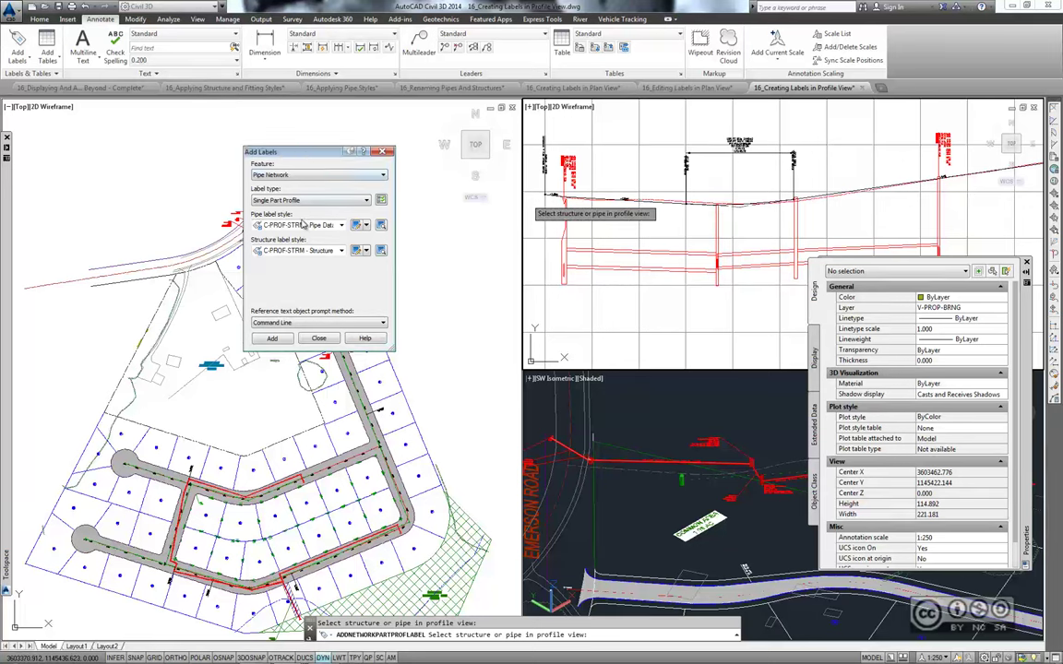
- Switch the structure label style to C-PROF-STRM - Structure Data (Below) and label more profile parts
{"action": "left_click", "coordinate": [295, 250]}
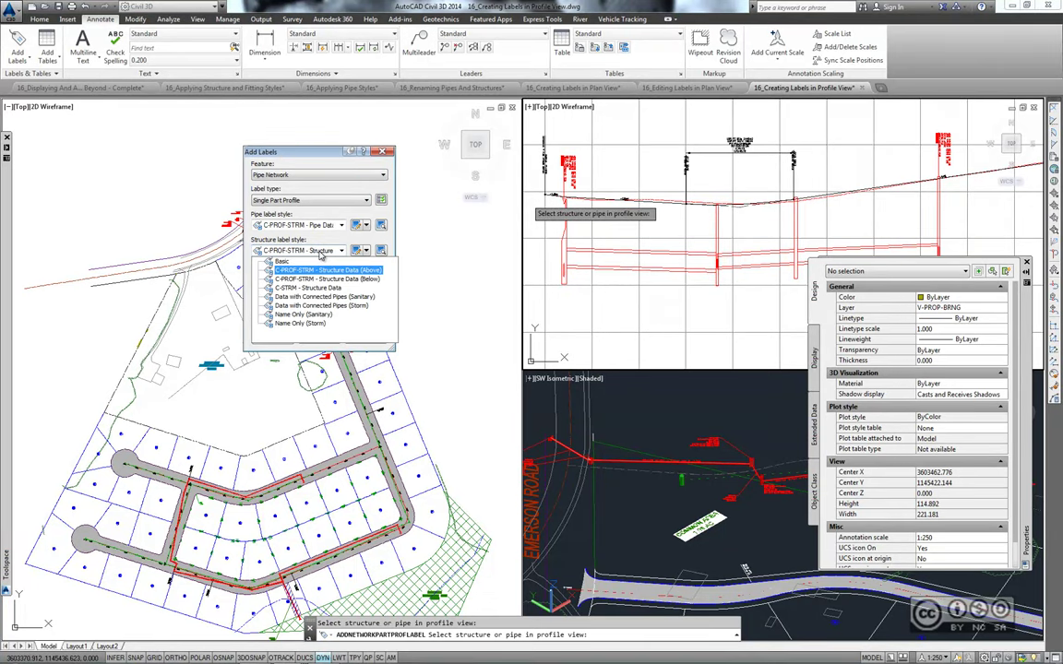
{"action": "left_click", "coordinate": [371, 281]}
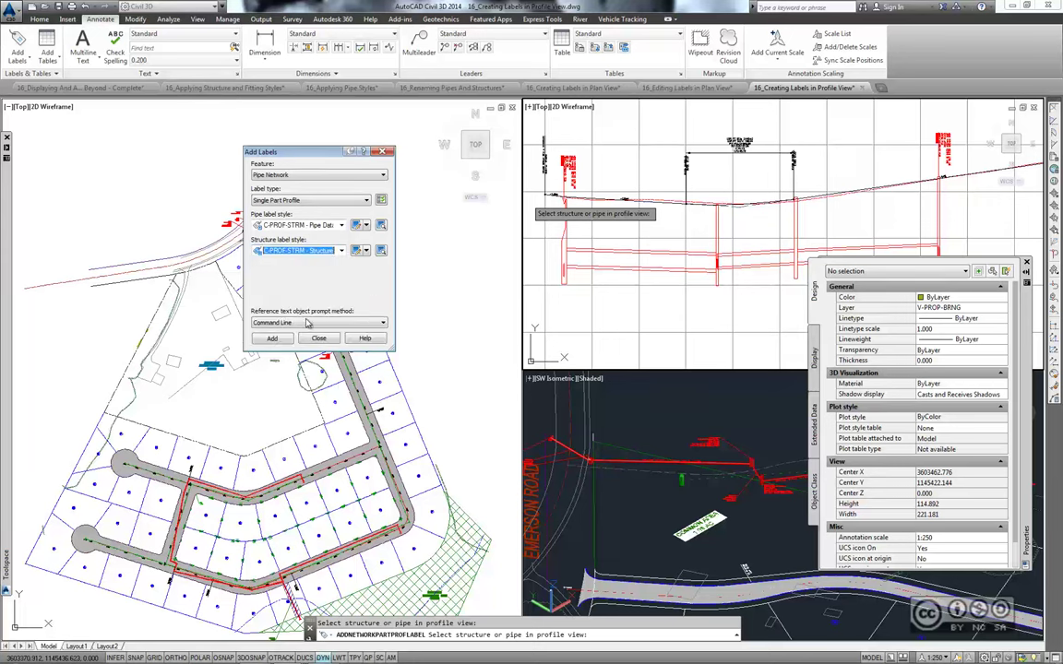
{"action": "left_click", "coordinate": [273, 340]}
{"action": "middle_click_drag", "start_coordinate": [646, 286], "coordinate": [581, 250]}
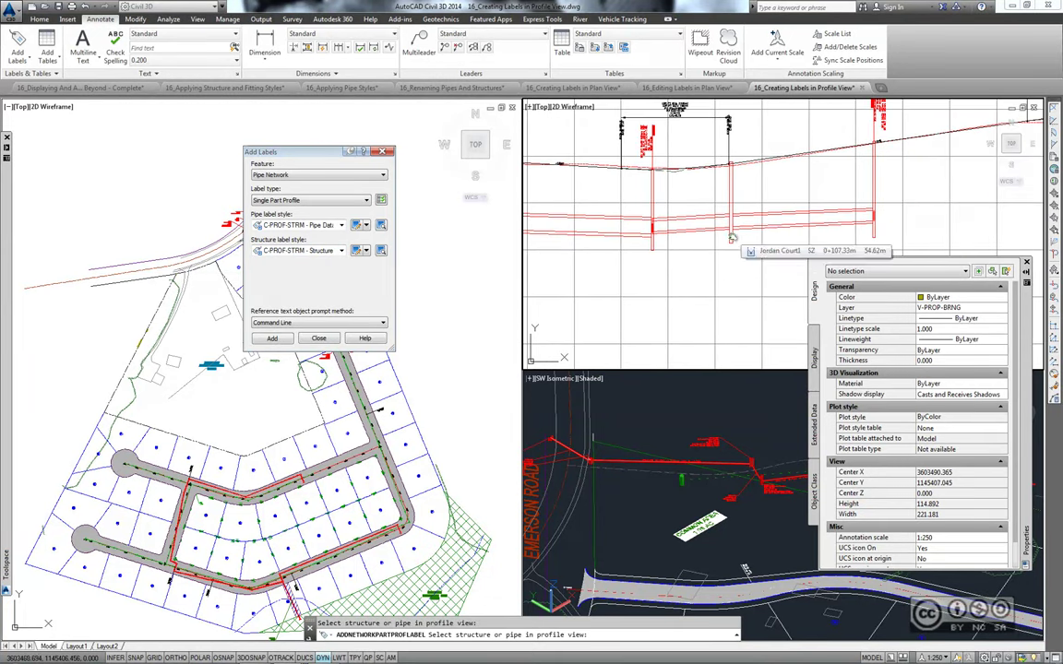
{"action": "middle_click_drag", "start_coordinate": [716, 164], "coordinate": [673, 224]}
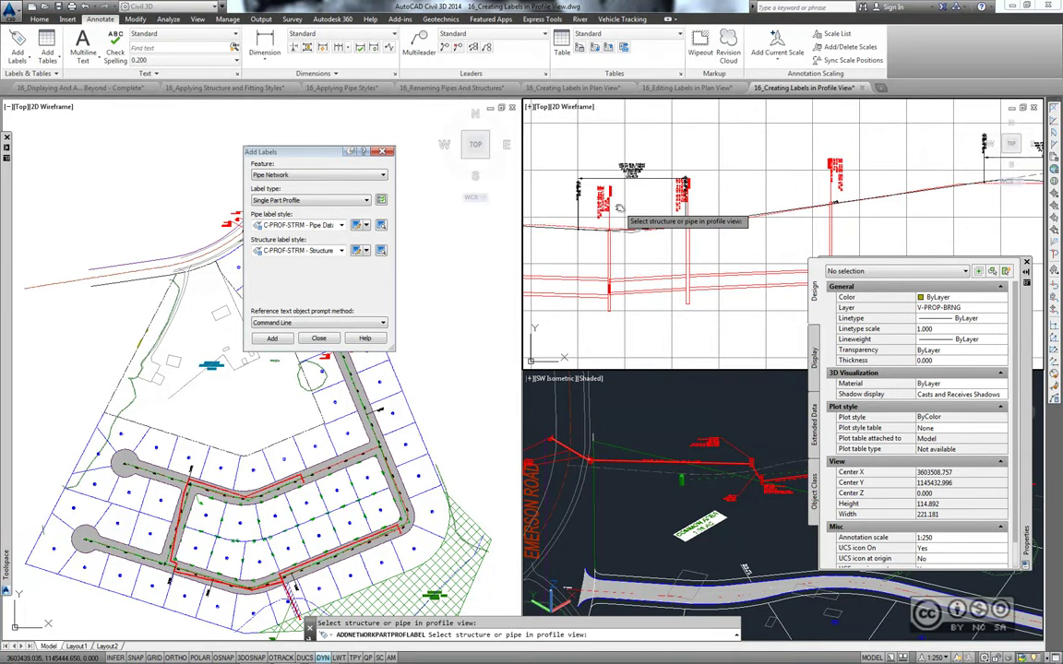
{"action": "scroll", "coordinate": [609, 221], "scroll_direction": "up", "scroll_amount": 2}
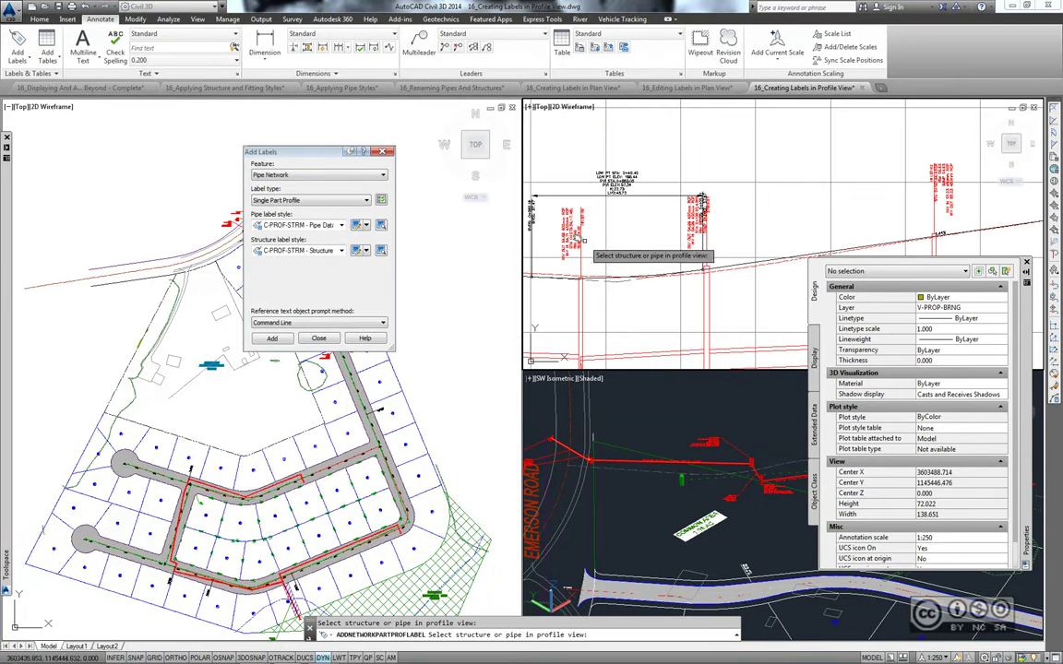
{"action": "scroll", "coordinate": [587, 237], "scroll_direction": "up", "scroll_amount": 1}
{"action": "scroll", "coordinate": [592, 236], "scroll_direction": "up", "scroll_amount": 1}
{"action": "scroll", "coordinate": [598, 234], "scroll_direction": "up", "scroll_amount": 1}
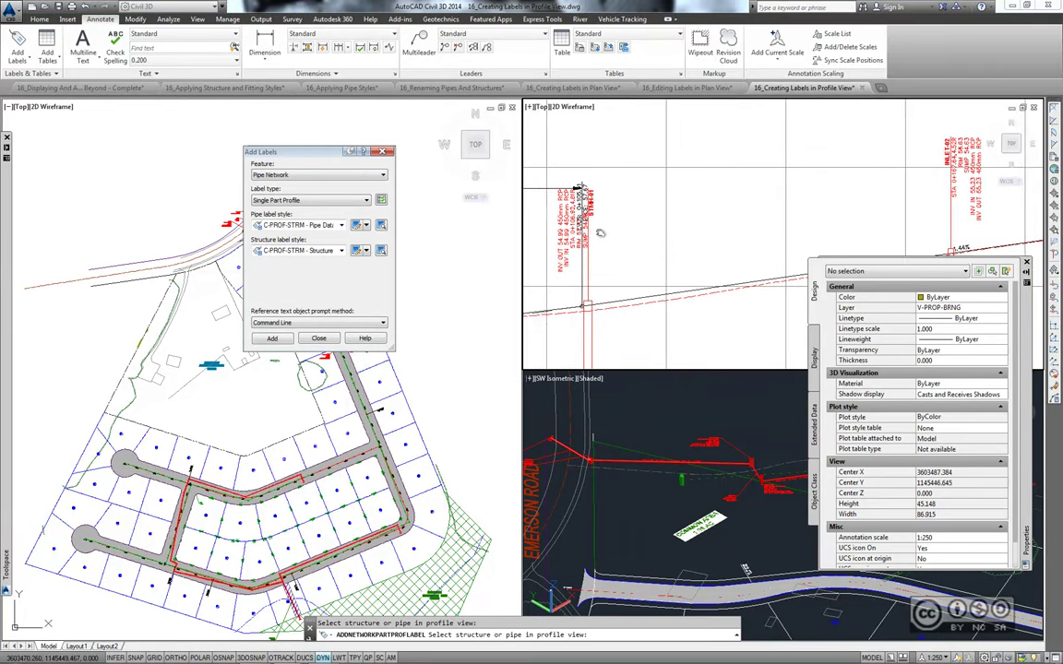
{"action": "scroll", "coordinate": [600, 232], "scroll_direction": "down", "scroll_amount": 1}
{"action": "scroll", "coordinate": [599, 233], "scroll_direction": "down", "scroll_amount": 1}
{"action": "scroll", "coordinate": [602, 232], "scroll_direction": "down", "scroll_amount": 1}
{"action": "scroll", "coordinate": [736, 194], "scroll_direction": "down", "scroll_amount": 1}
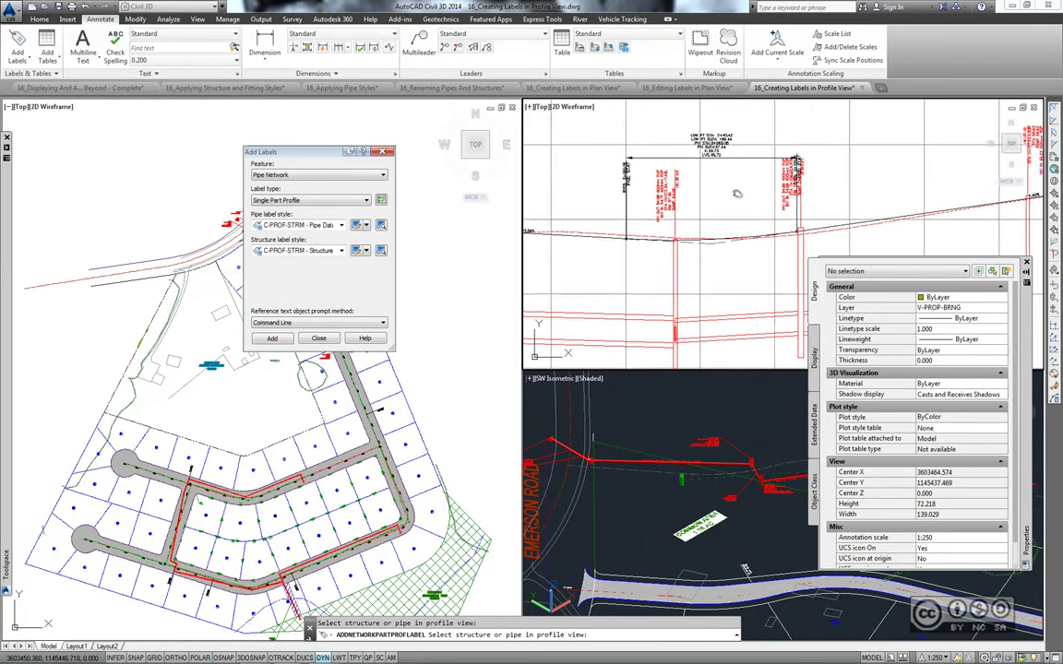
{"action": "middle_click_drag", "start_coordinate": [736, 194], "coordinate": [741, 191]}
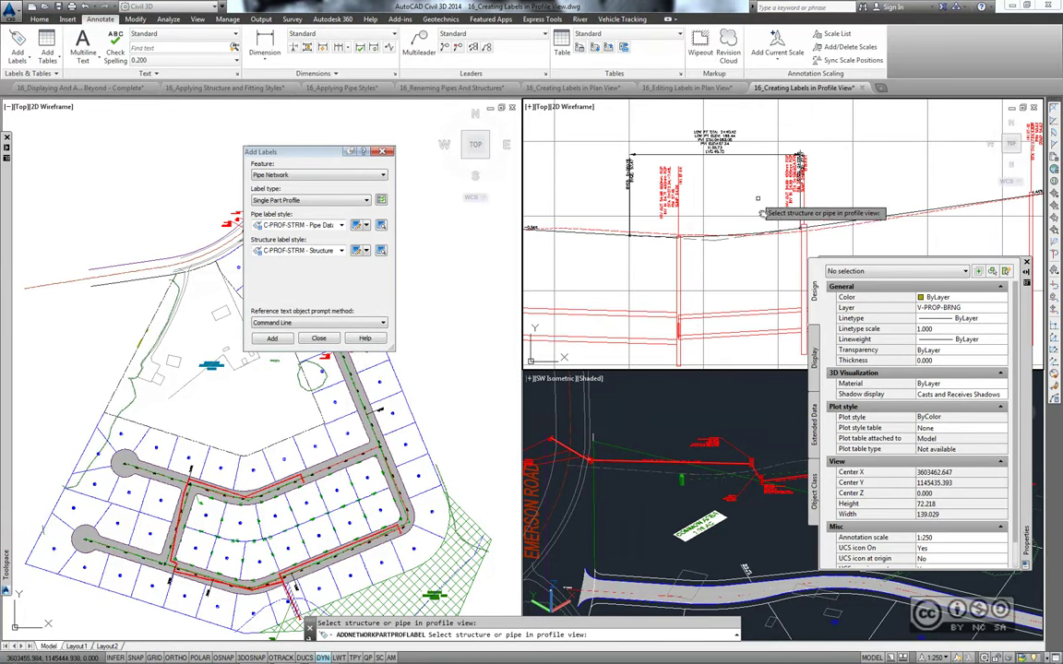
{"action": "scroll", "coordinate": [757, 197], "scroll_direction": "down", "scroll_amount": 1}
{"action": "scroll", "coordinate": [775, 216], "scroll_direction": "down", "scroll_amount": 1}
{"action": "scroll", "coordinate": [784, 221], "scroll_direction": "down", "scroll_amount": 2}
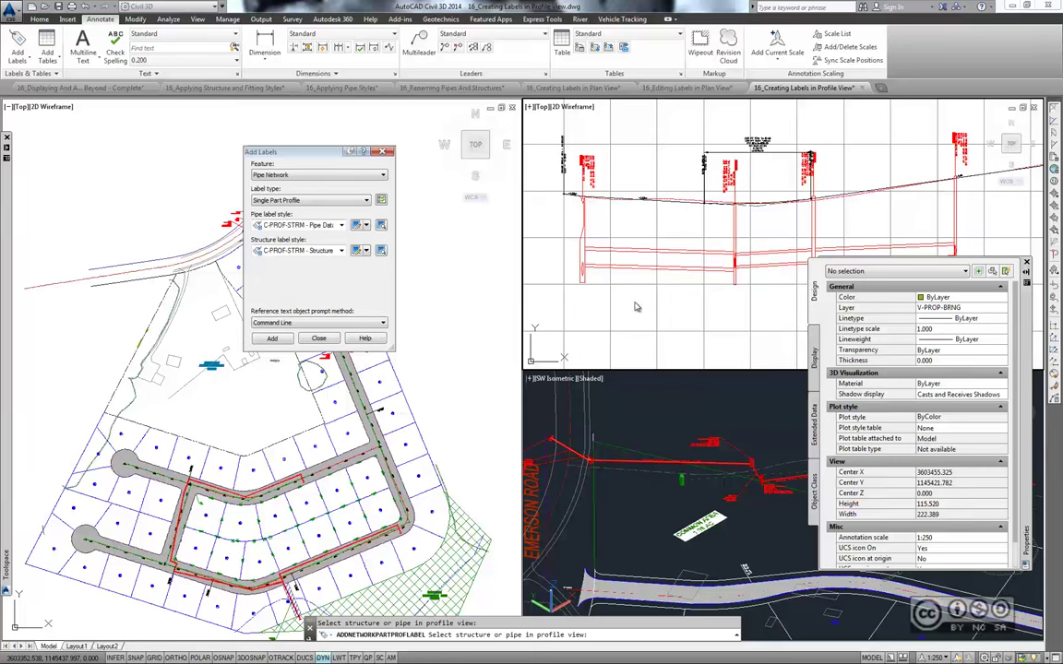
- Open the 16_Editing Labels in Profile View drawing
{"action": "left_click", "coordinate": [46, 7]}
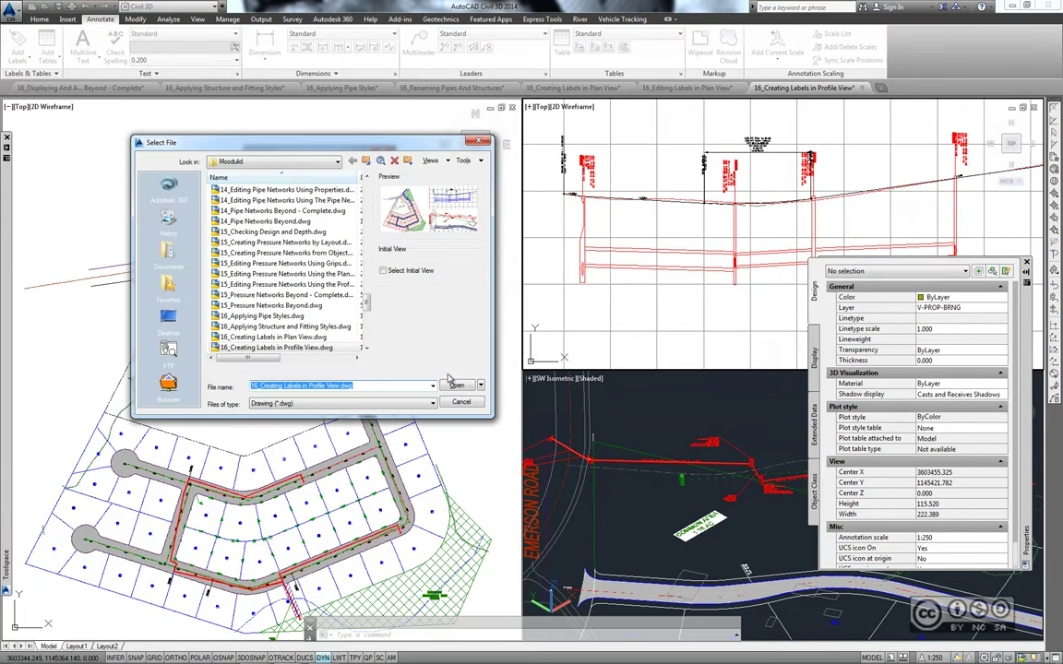
{"action": "scroll", "coordinate": [365, 356], "scroll_direction": "down", "scroll_amount": 2}
{"action": "left_click", "coordinate": [286, 327]}
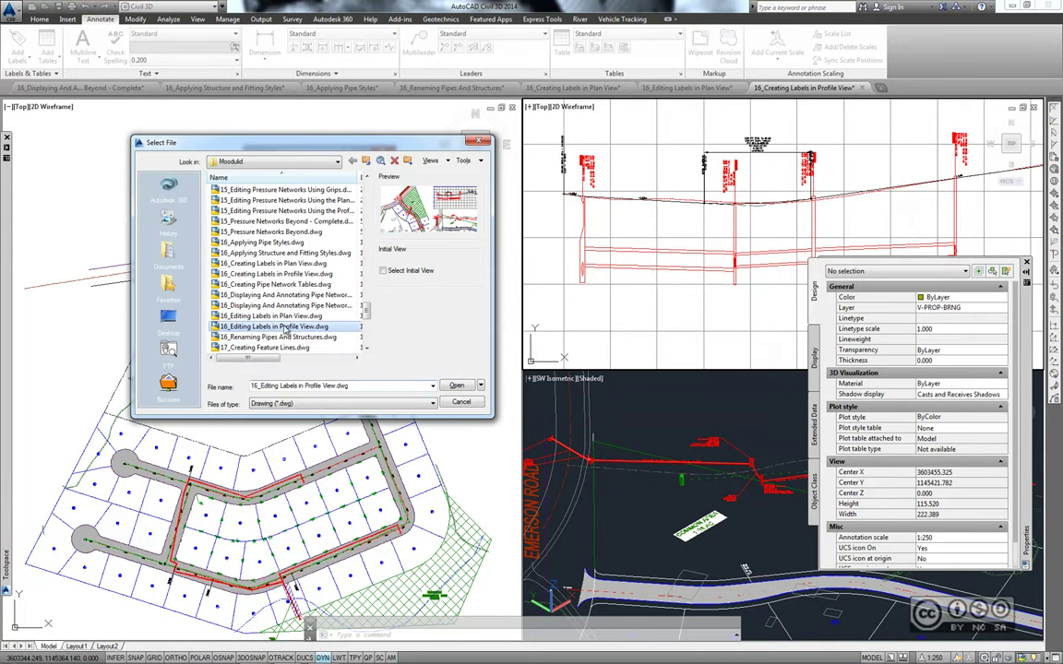
{"action": "key", "text": "Return"}
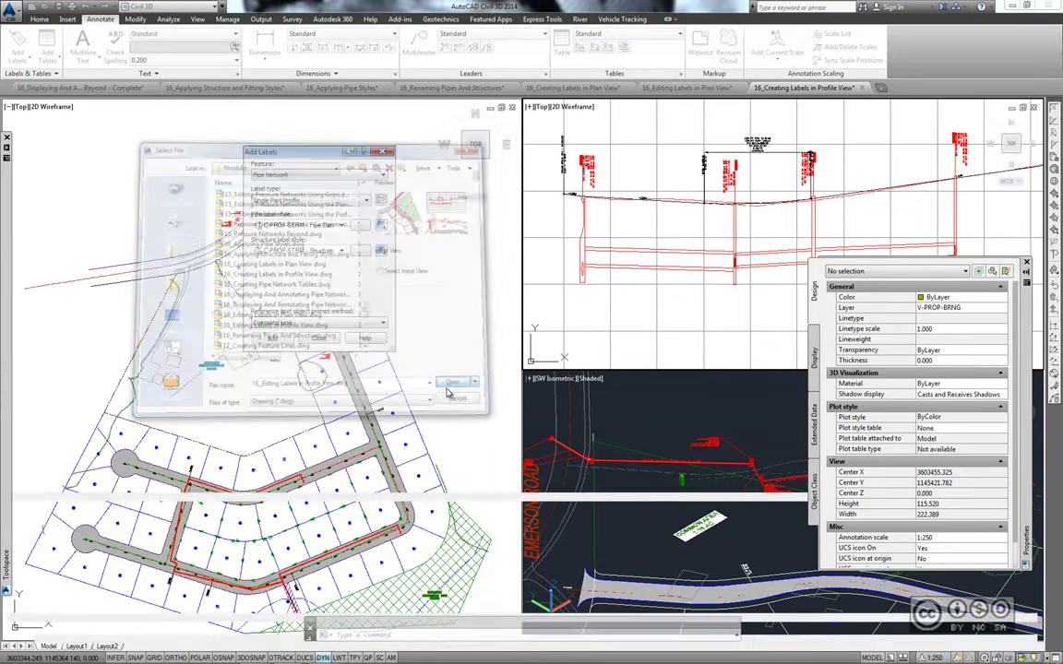
- Zoom in and drag the STMH-02 profile label's anchor grip higher above the structure
{"action": "scroll", "coordinate": [609, 267], "scroll_direction": "up", "scroll_amount": 2}
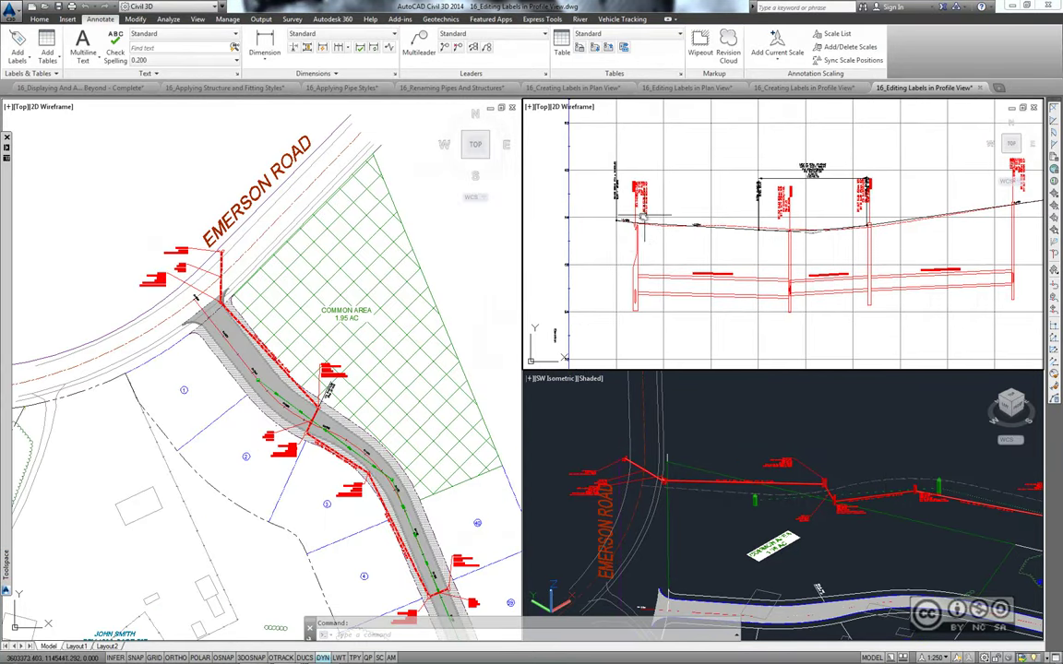
{"action": "scroll", "coordinate": [679, 214], "scroll_direction": "up", "scroll_amount": 2}
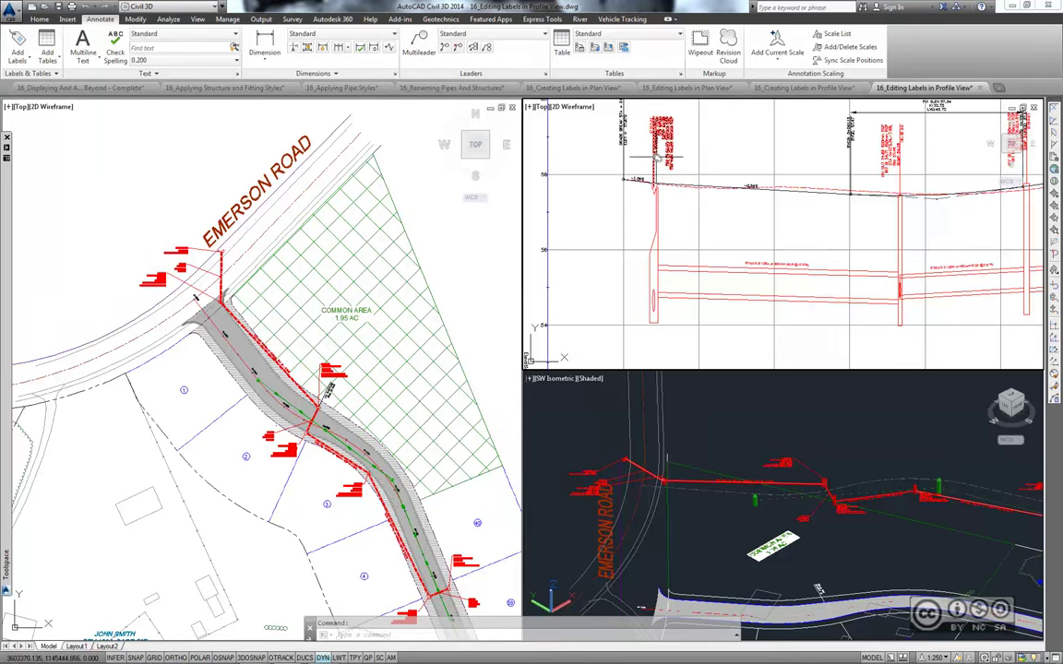
{"action": "scroll", "coordinate": [680, 208], "scroll_direction": "up", "scroll_amount": 2}
{"action": "scroll", "coordinate": [687, 201], "scroll_direction": "up", "scroll_amount": 2}
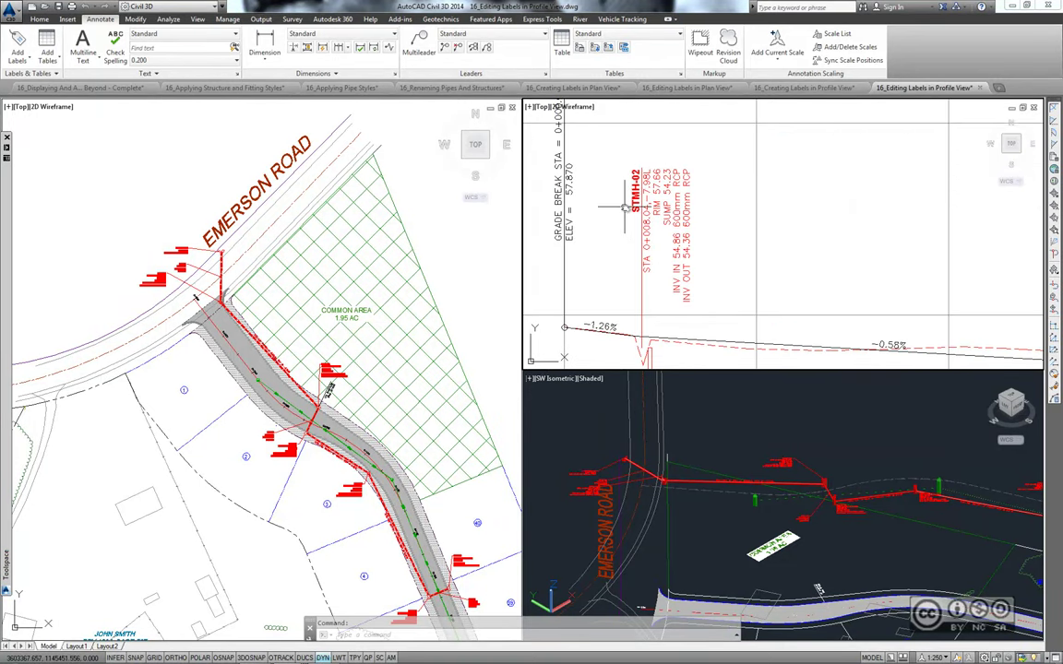
{"action": "left_click", "coordinate": [647, 190]}
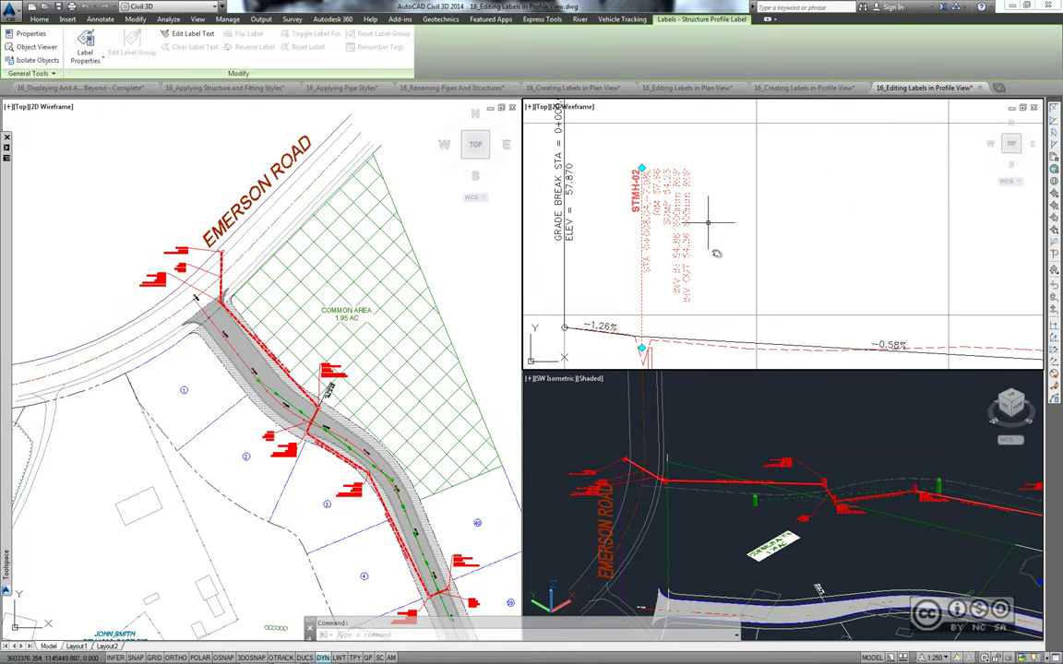
{"action": "scroll", "coordinate": [733, 293], "scroll_direction": "down", "scroll_amount": 2}
{"action": "middle_click_drag", "start_coordinate": [733, 293], "coordinate": [730, 316]}
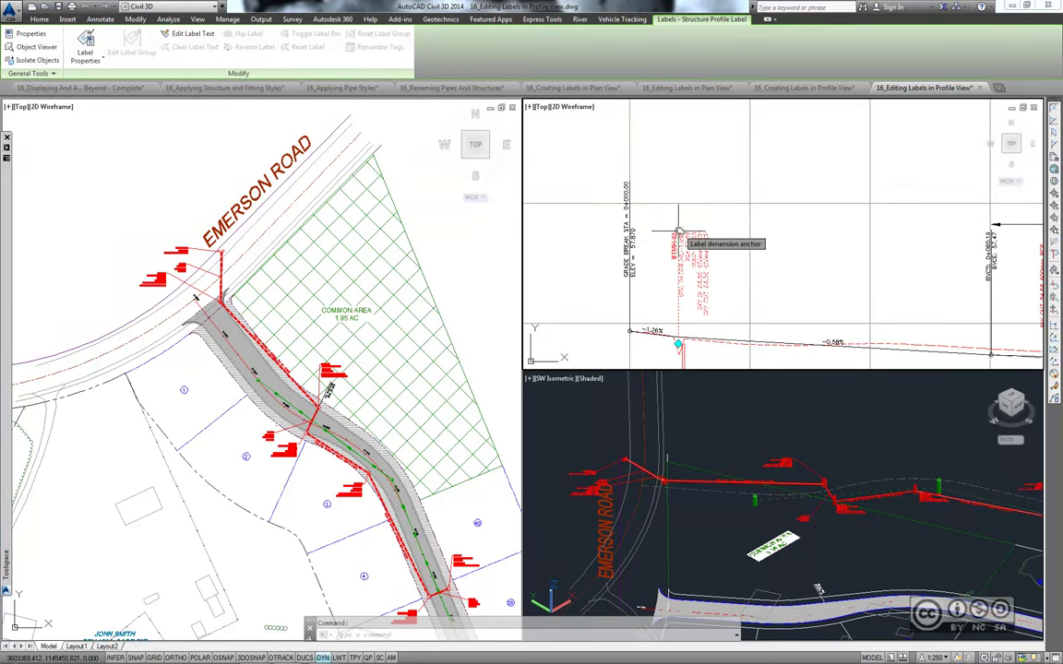
{"action": "left_click", "coordinate": [678, 231]}
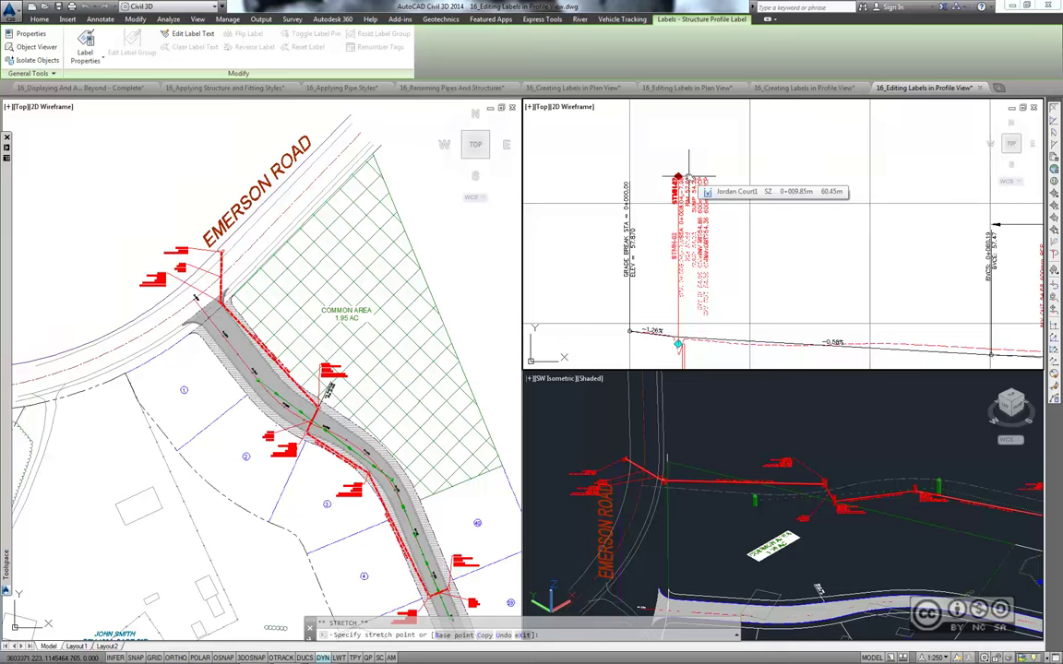
{"action": "left_click", "coordinate": [688, 193]}
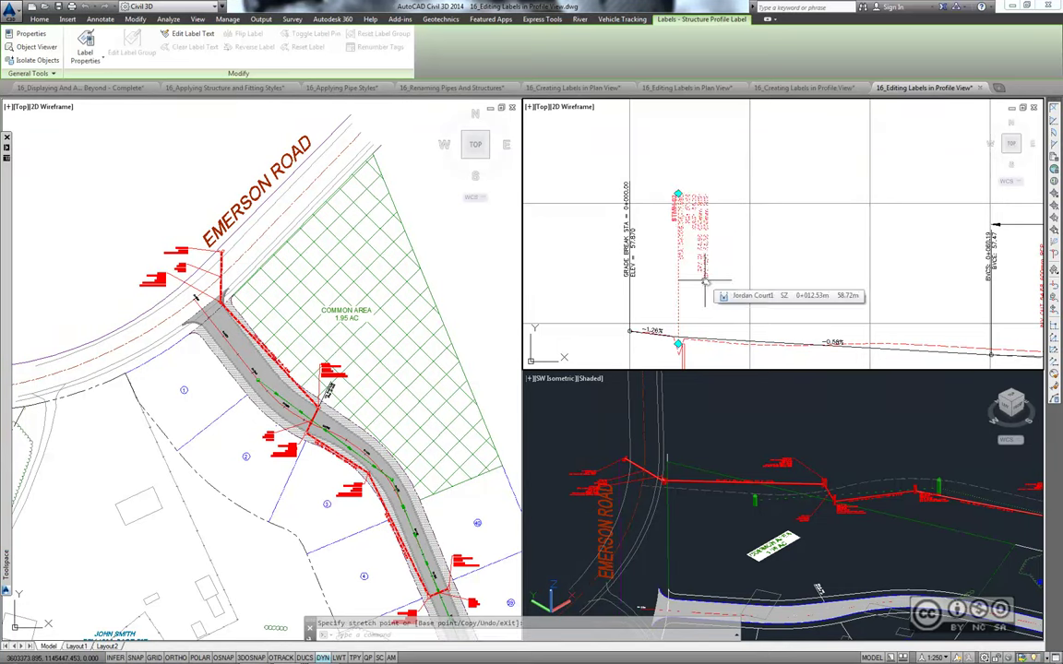
{"action": "key", "text": "Escape"}
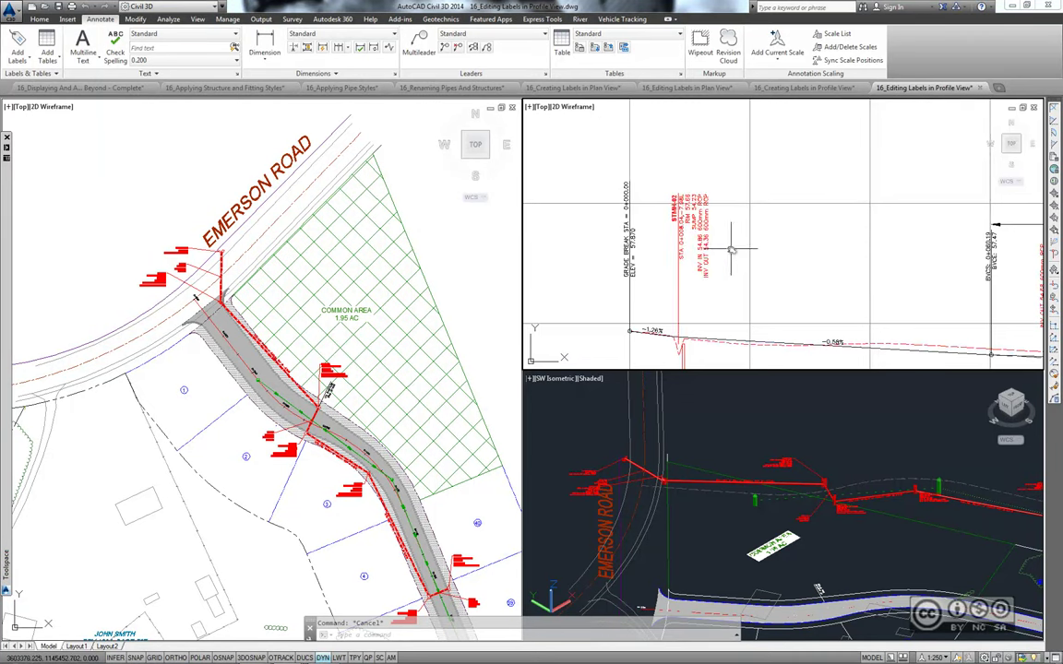
- Zoom in and select the INLET-04 structure profile label
{"action": "scroll", "coordinate": [731, 249], "scroll_direction": "up", "scroll_amount": 1}
{"action": "scroll", "coordinate": [738, 222], "scroll_direction": "up", "scroll_amount": 1}
{"action": "scroll", "coordinate": [746, 185], "scroll_direction": "up", "scroll_amount": 1}
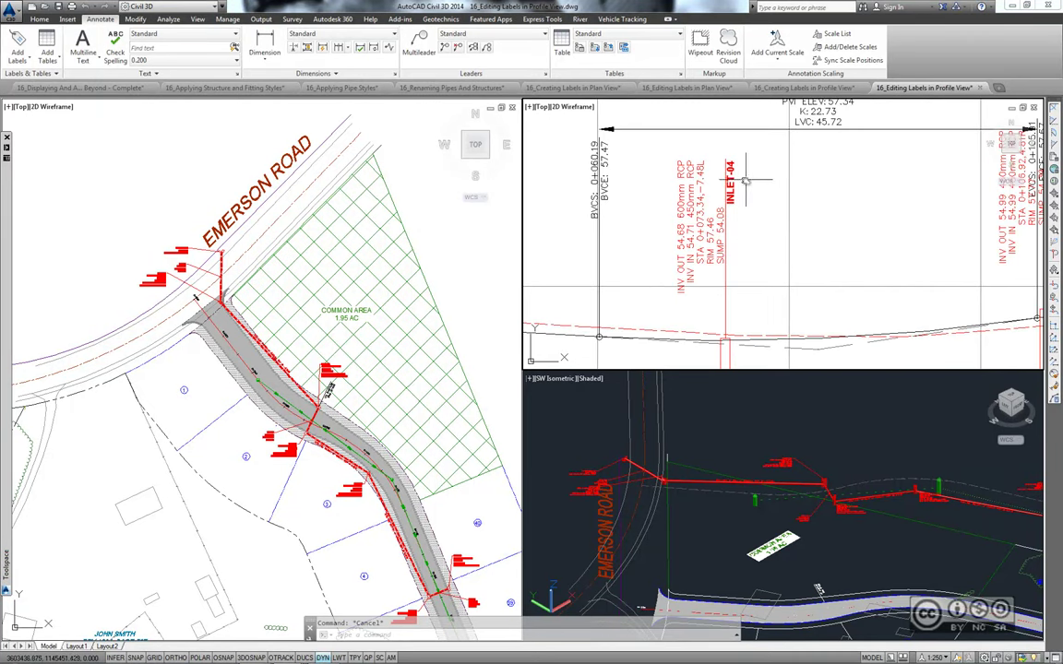
{"action": "left_click", "coordinate": [646, 189]}
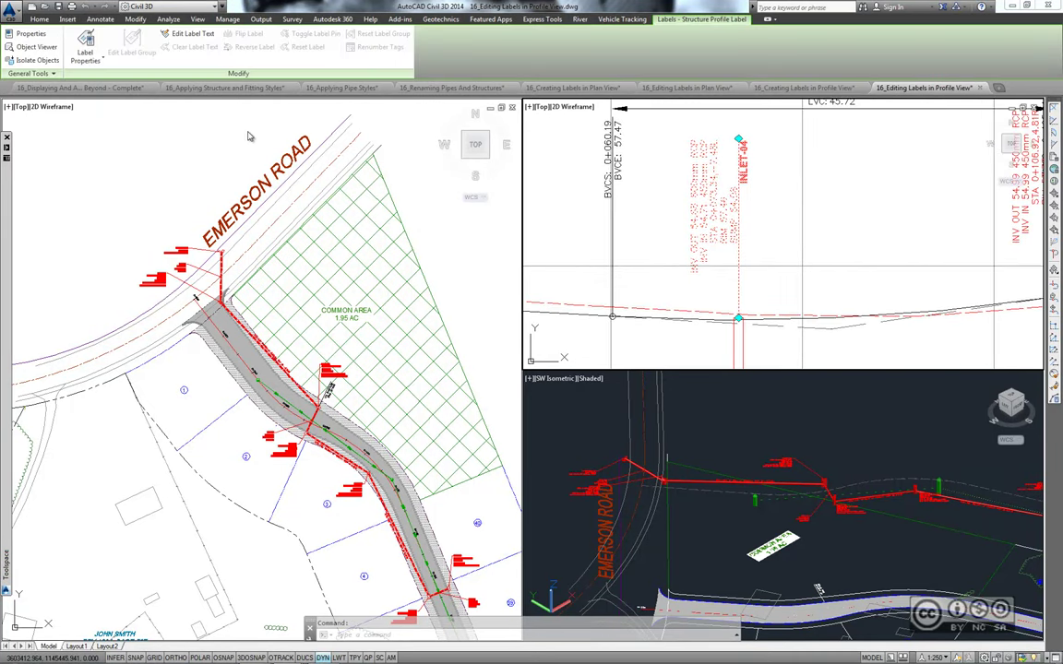
- Set the INLET-04 profile label's Dimension Anchor Option to Below
{"action": "left_click", "coordinate": [85, 42]}
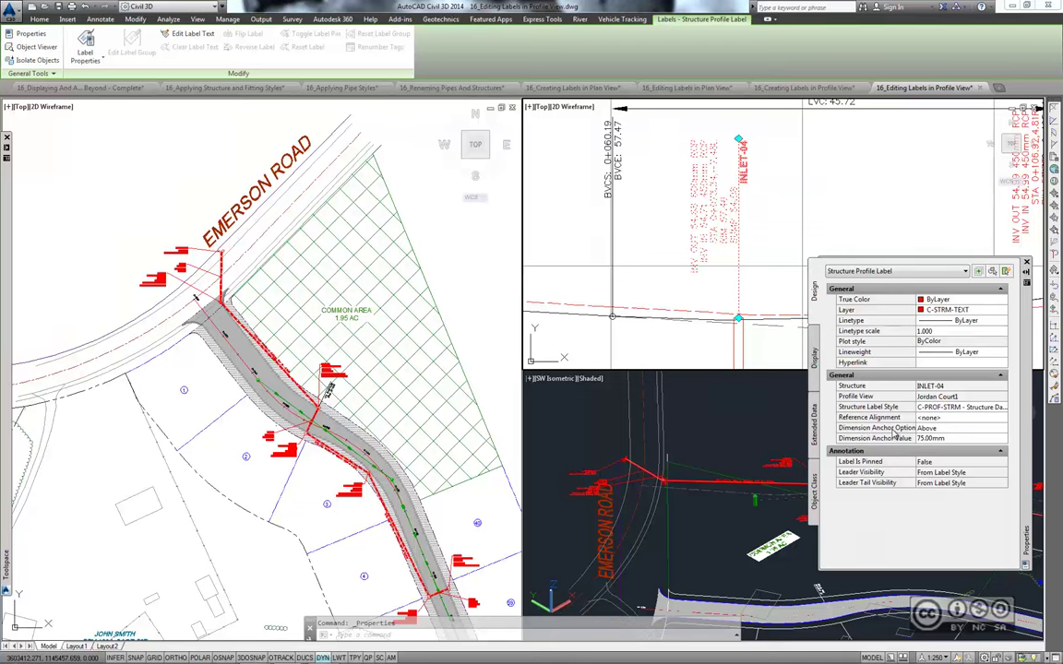
{"action": "left_click", "coordinate": [951, 430]}
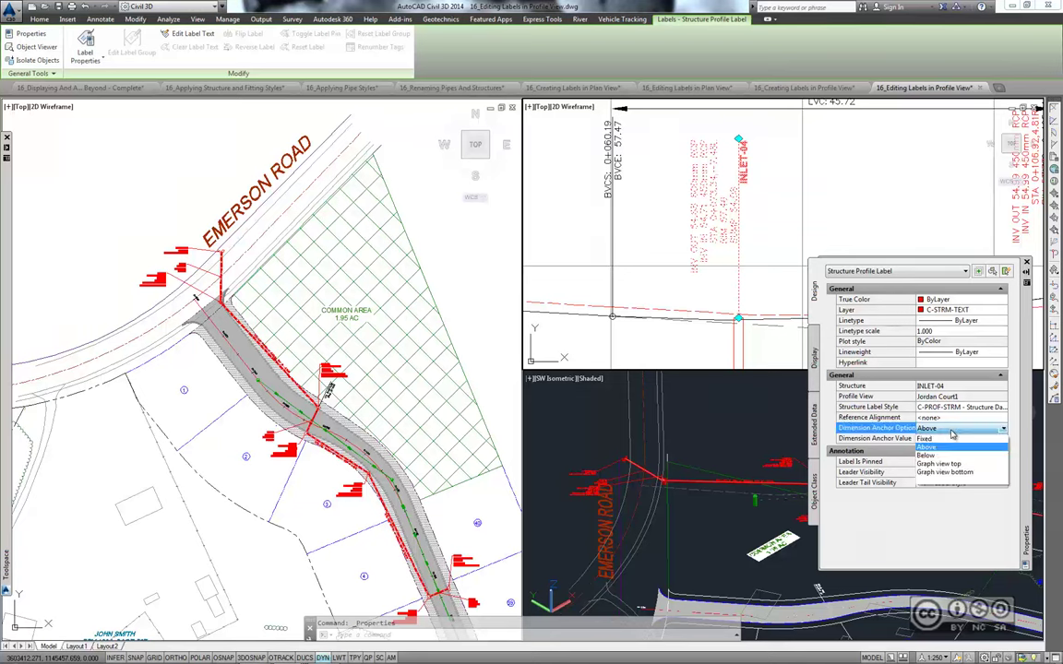
{"action": "left_click", "coordinate": [925, 455]}
{"action": "left_click", "coordinate": [749, 257]}
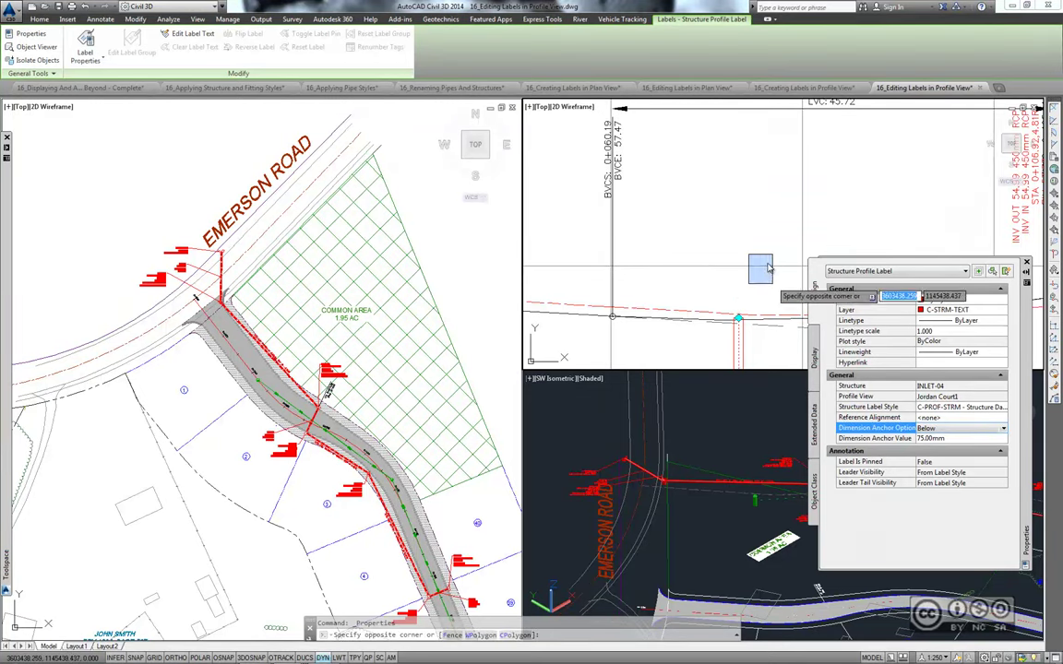
{"action": "left_click", "coordinate": [769, 269]}
{"action": "scroll", "coordinate": [724, 275], "scroll_direction": "down", "scroll_amount": 5}
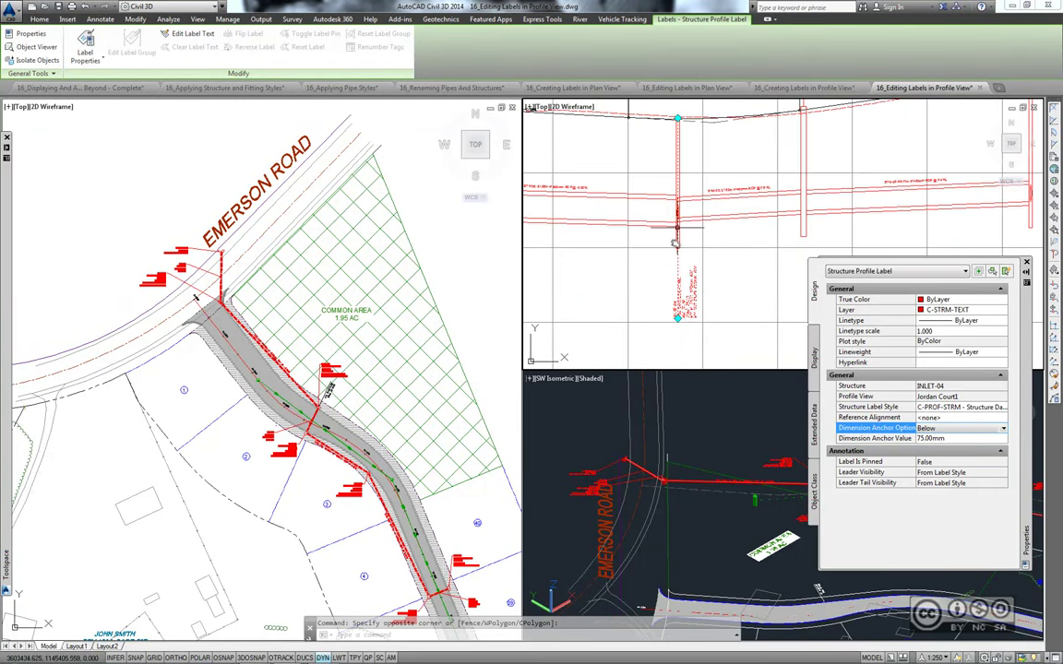
{"action": "middle_click_drag", "start_coordinate": [676, 212], "coordinate": [666, 220]}
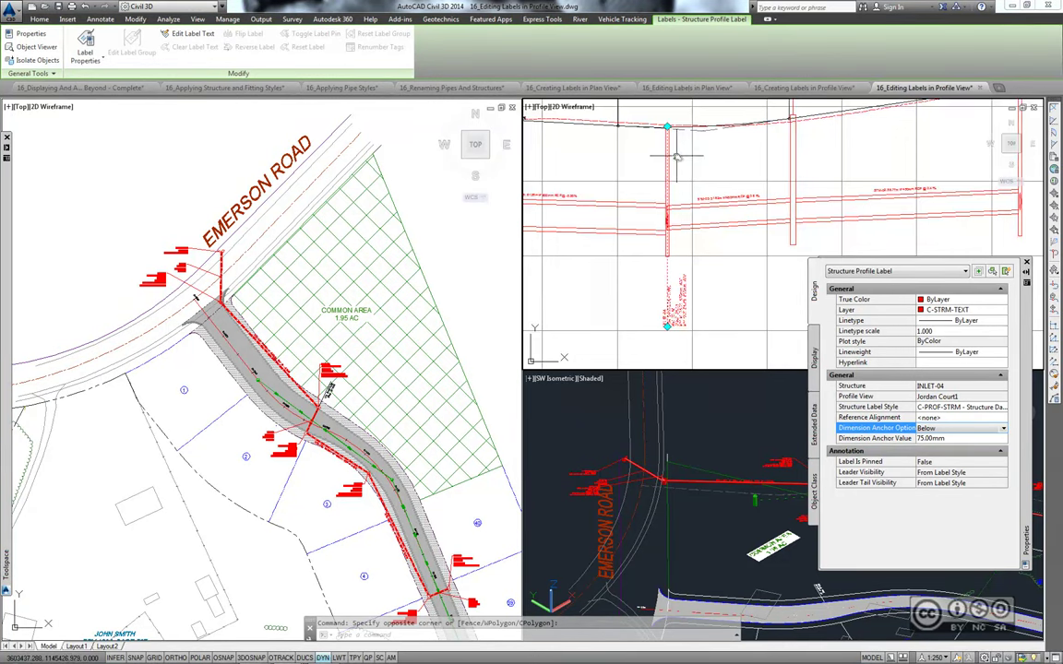
{"action": "middle_click_drag", "start_coordinate": [676, 157], "coordinate": [664, 154]}
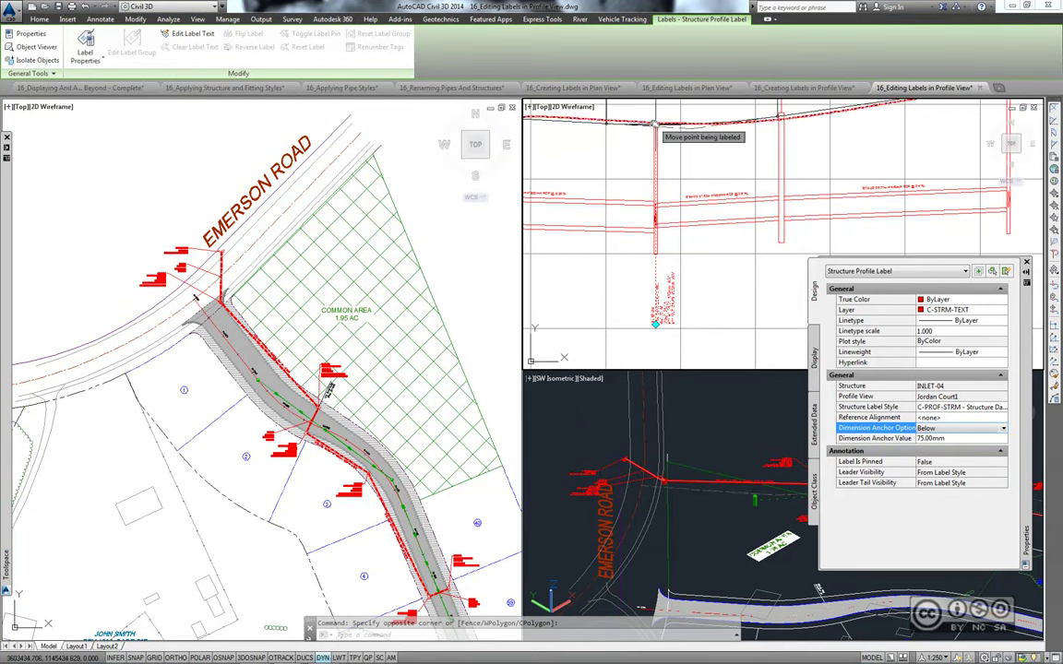
{"action": "left_click", "coordinate": [655, 123]}
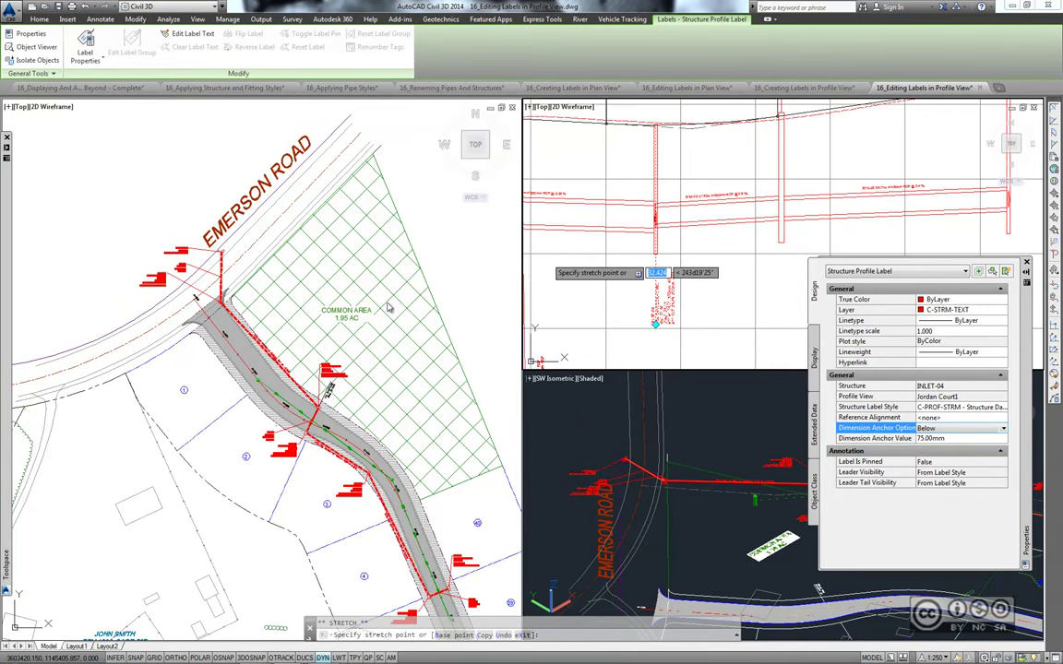
{"action": "left_click", "coordinate": [175, 657]}
{"action": "scroll", "coordinate": [663, 256], "scroll_direction": "up", "scroll_amount": 2}
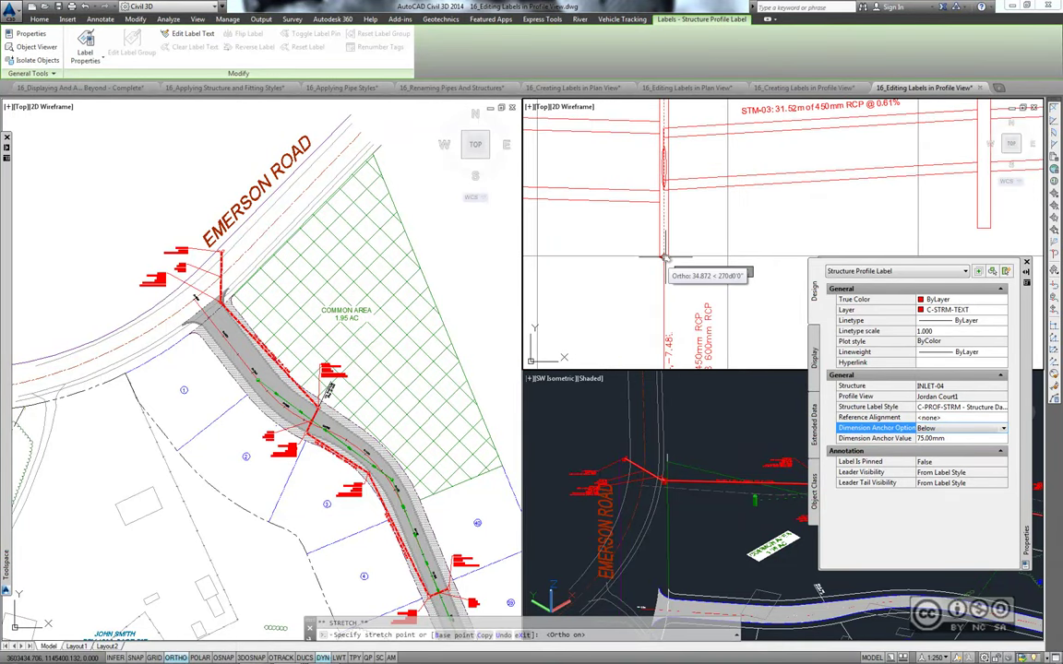
{"action": "key", "text": "Escape"}
{"action": "key", "text": "Escape"}
{"action": "scroll", "coordinate": [662, 256], "scroll_direction": "down", "scroll_amount": 2}
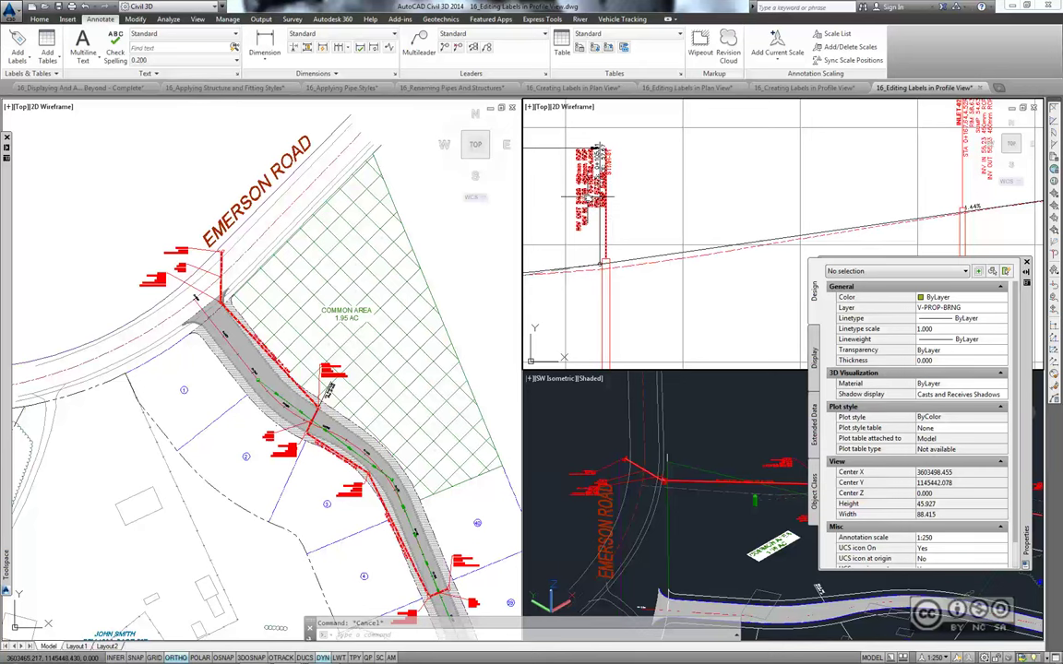
- Anchor the STMH-01 profile label Below its structure, then hide the properties palette
{"action": "left_click", "coordinate": [716, 211]}
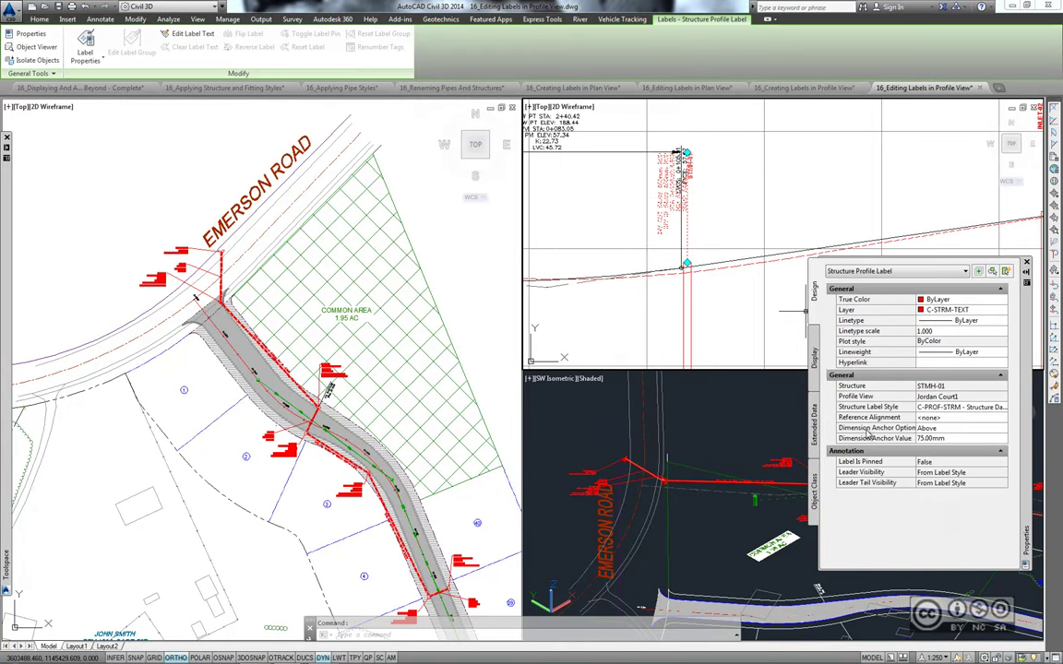
{"action": "left_click", "coordinate": [930, 430]}
{"action": "left_click", "coordinate": [931, 449]}
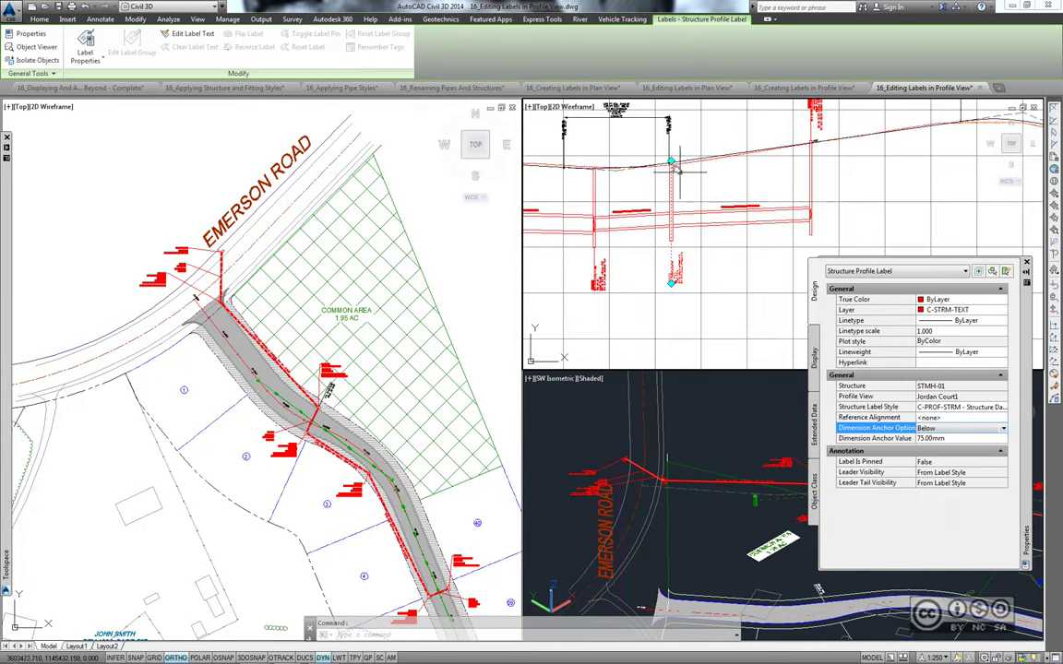
{"action": "left_click", "coordinate": [671, 282]}
{"action": "scroll", "coordinate": [664, 206], "scroll_direction": "up", "scroll_amount": 3}
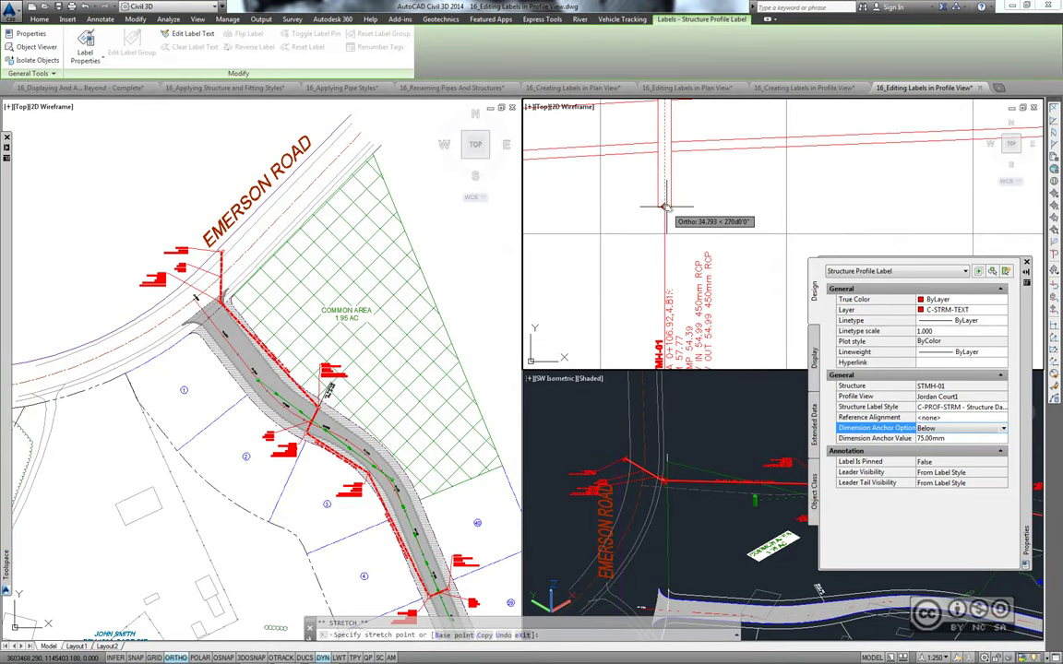
{"action": "key", "text": "Escape"}
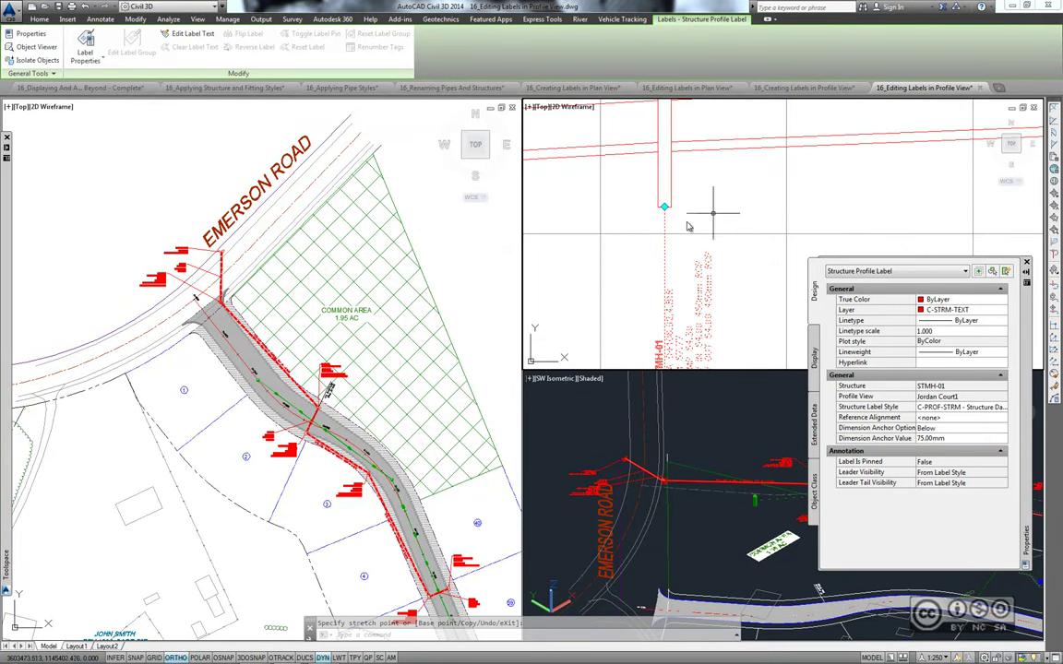
{"action": "key", "text": "Escape"}
{"action": "scroll", "coordinate": [800, 234], "scroll_direction": "down", "scroll_amount": 3}
{"action": "mouse_move", "coordinate": [802, 235]}
{"action": "middle_mouse_down"}
{"action": "mouse_move", "coordinate": [933, 279]}
{"action": "mouse_move", "coordinate": [905, 276]}
{"action": "middle_mouse_up"}
{"action": "key", "text": "ctrl+1"}
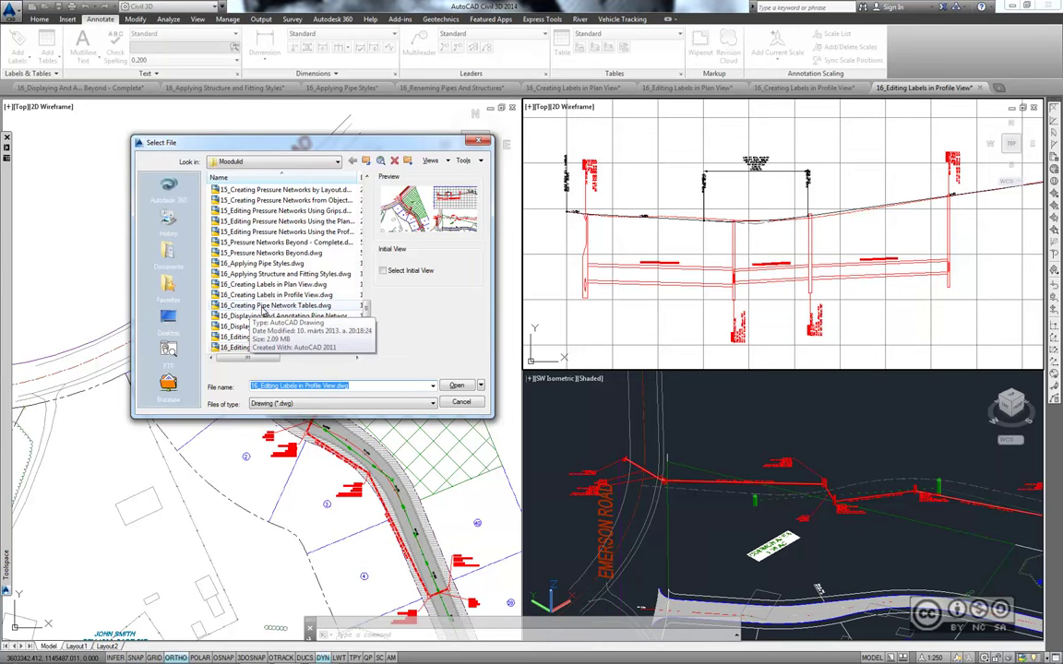
- Open 16_Creating Pipe Network Tables and define a Sanitary structure table styled C-SSWR - Structure & Pipe Data
{"action": "left_click", "coordinate": [279, 306]}
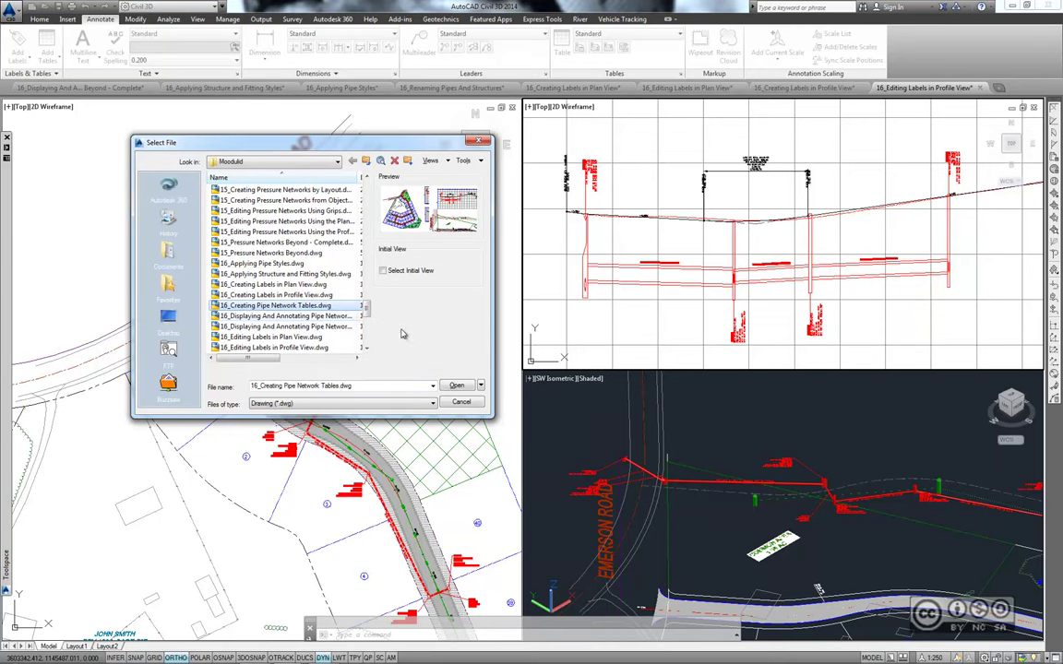
{"action": "key", "text": "Return"}
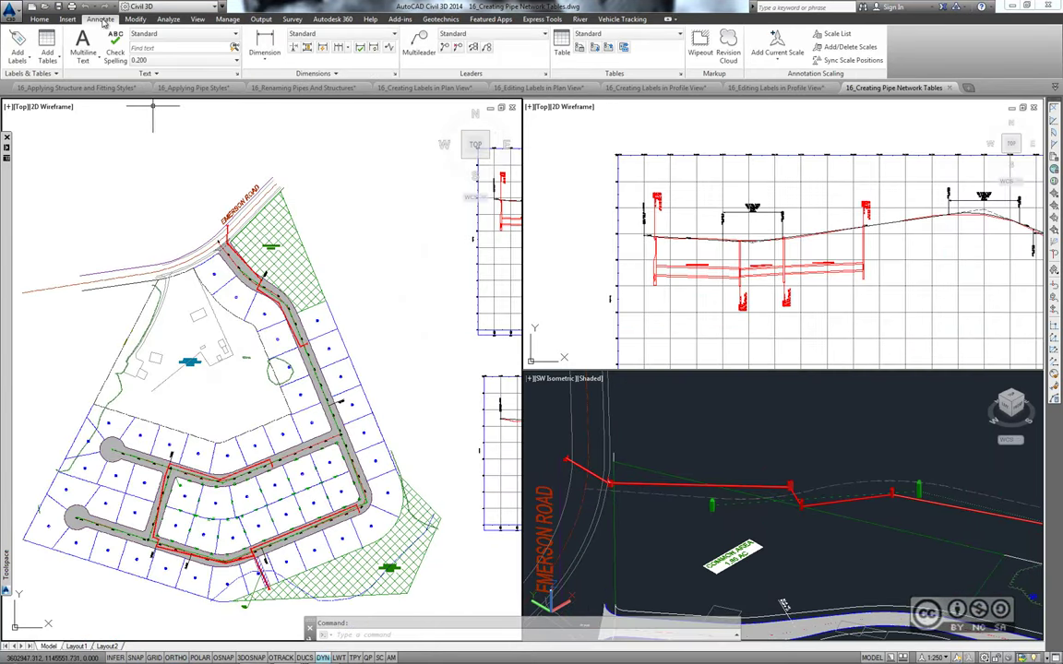
{"action": "left_click", "coordinate": [48, 58]}
{"action": "mouse_move", "coordinate": [71, 149]}
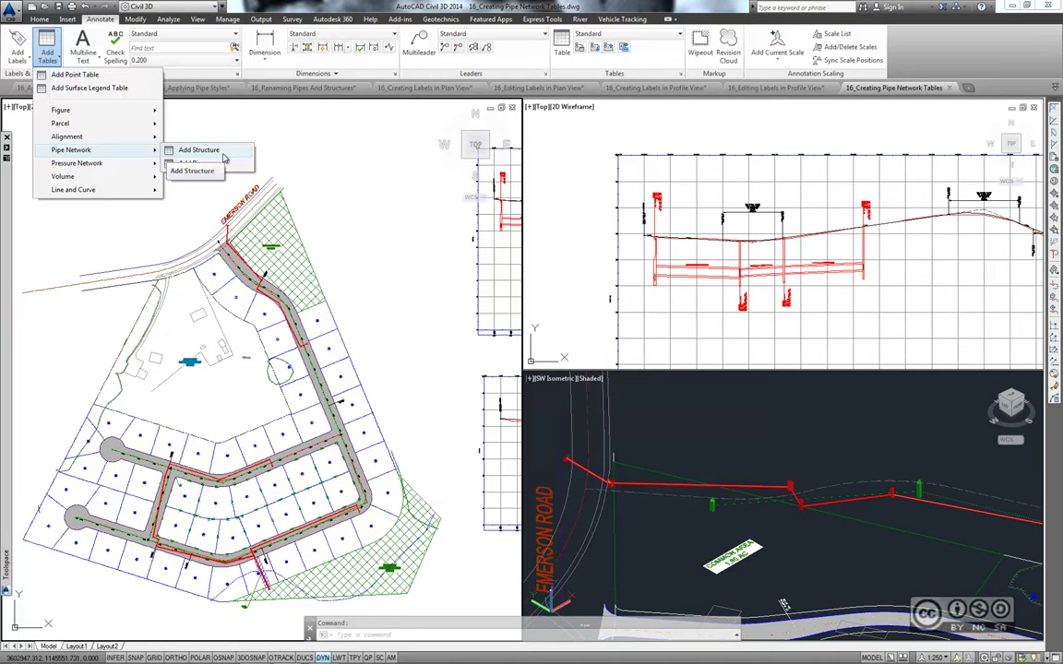
{"action": "left_click", "coordinate": [223, 157]}
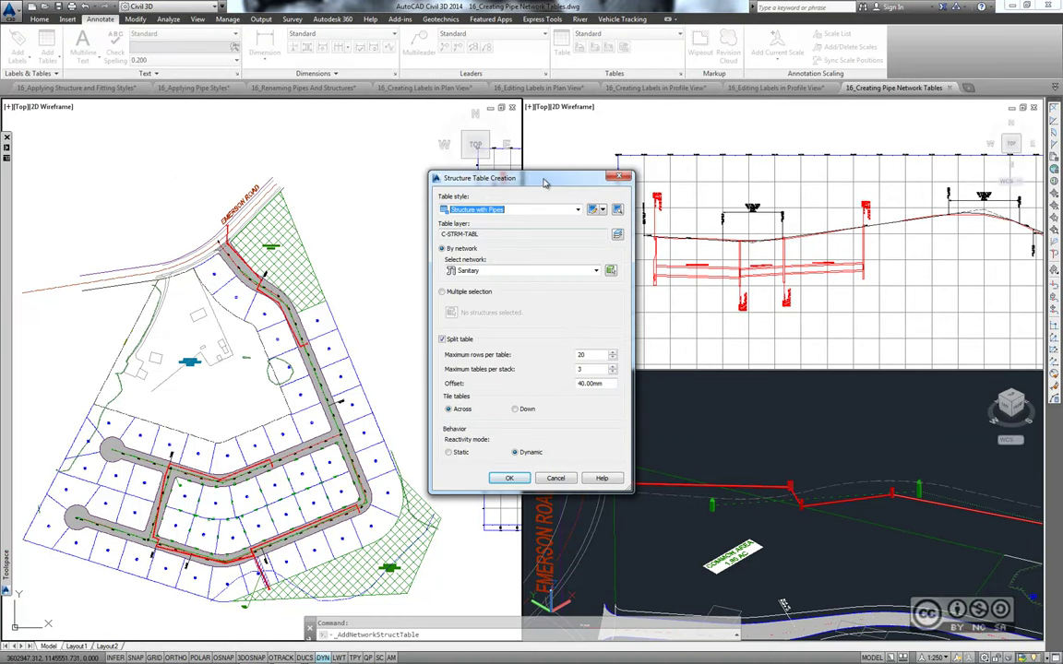
{"action": "left_click", "coordinate": [540, 210]}
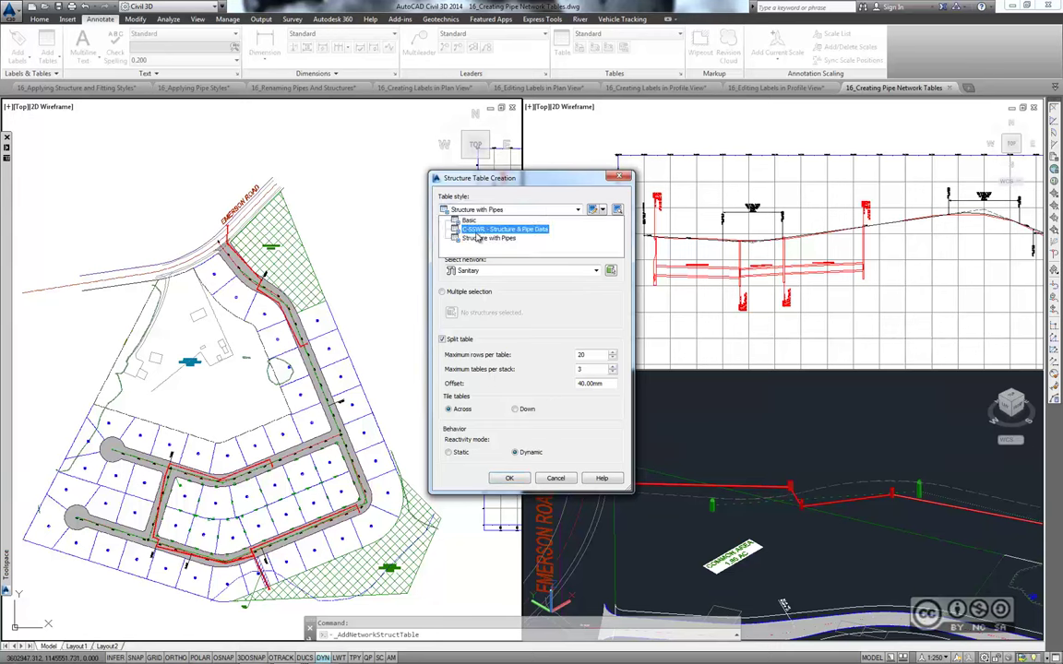
{"action": "left_click", "coordinate": [536, 231]}
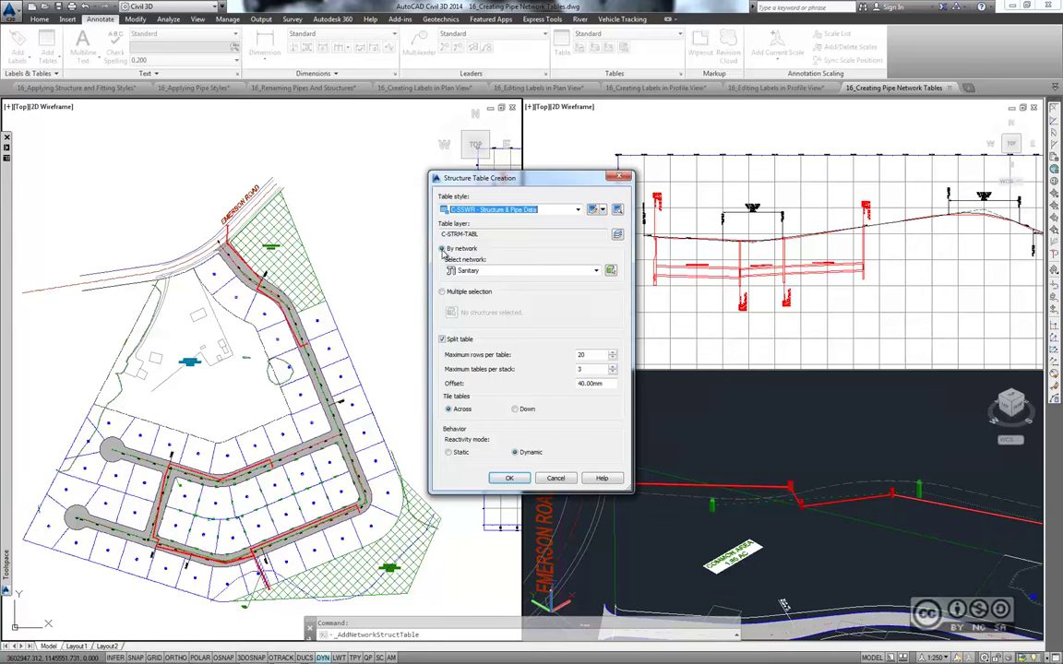
{"action": "left_click", "coordinate": [473, 271]}
{"action": "left_click", "coordinate": [473, 272]}
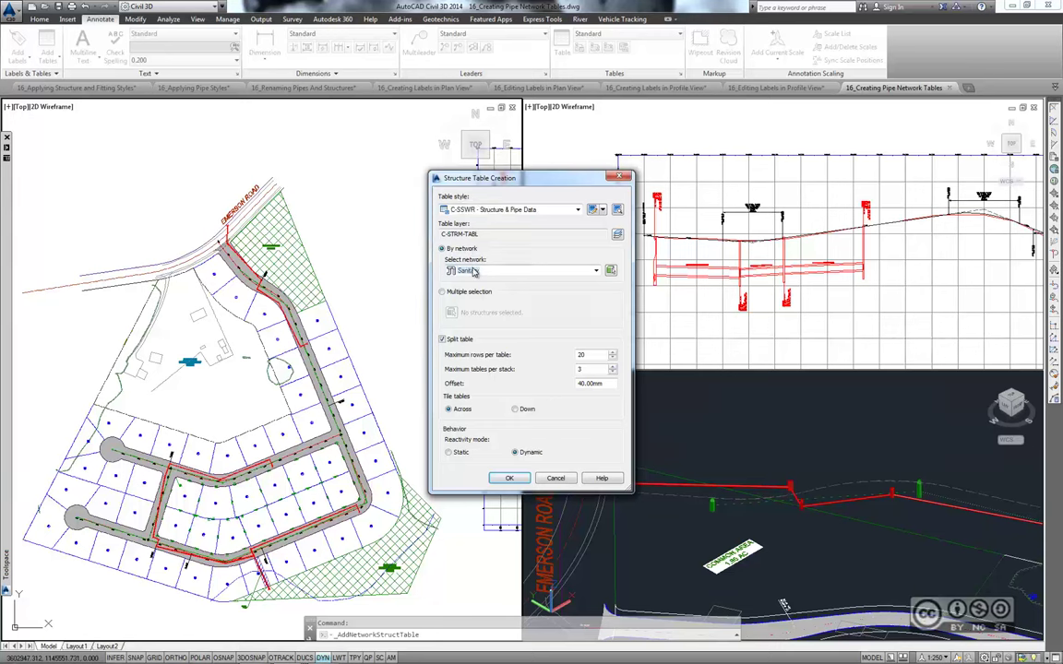
{"action": "left_click", "coordinate": [473, 272]}
{"action": "left_click", "coordinate": [433, 277]}
{"action": "left_click", "coordinate": [507, 478]}
- Place the structure table's upper-left corner in open space beside the plan
{"action": "scroll", "coordinate": [212, 291], "scroll_direction": "down", "scroll_amount": 2}
{"action": "scroll", "coordinate": [88, 272], "scroll_direction": "down", "scroll_amount": 2}
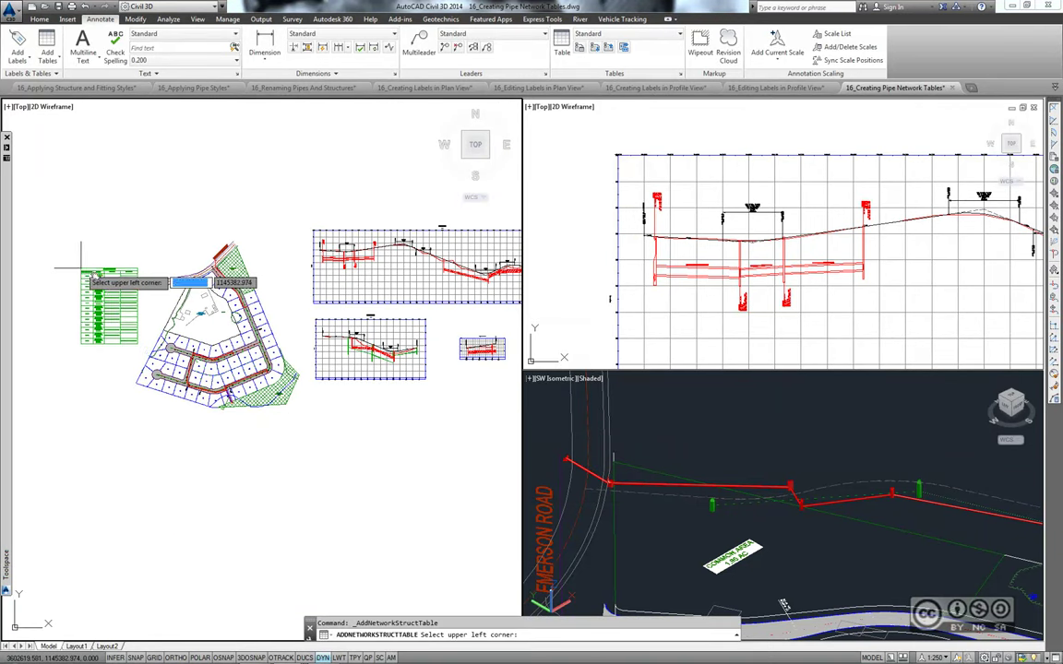
{"action": "middle_click_drag", "start_coordinate": [81, 270], "coordinate": [151, 318]}
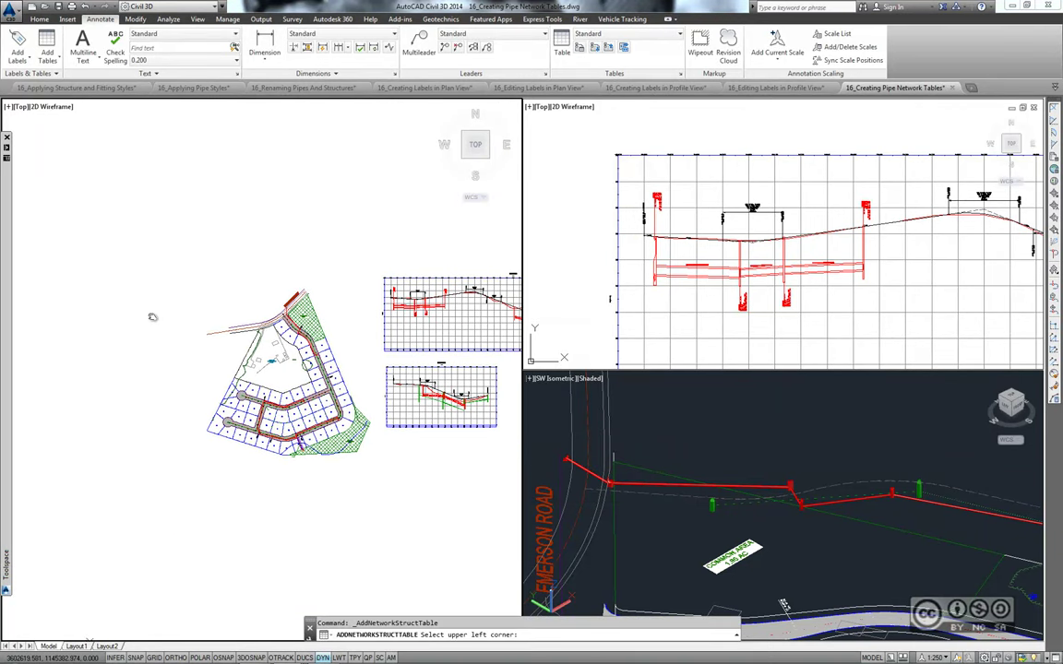
{"action": "left_click", "coordinate": [153, 205]}
{"action": "scroll", "coordinate": [166, 207], "scroll_direction": "up", "scroll_amount": 4}
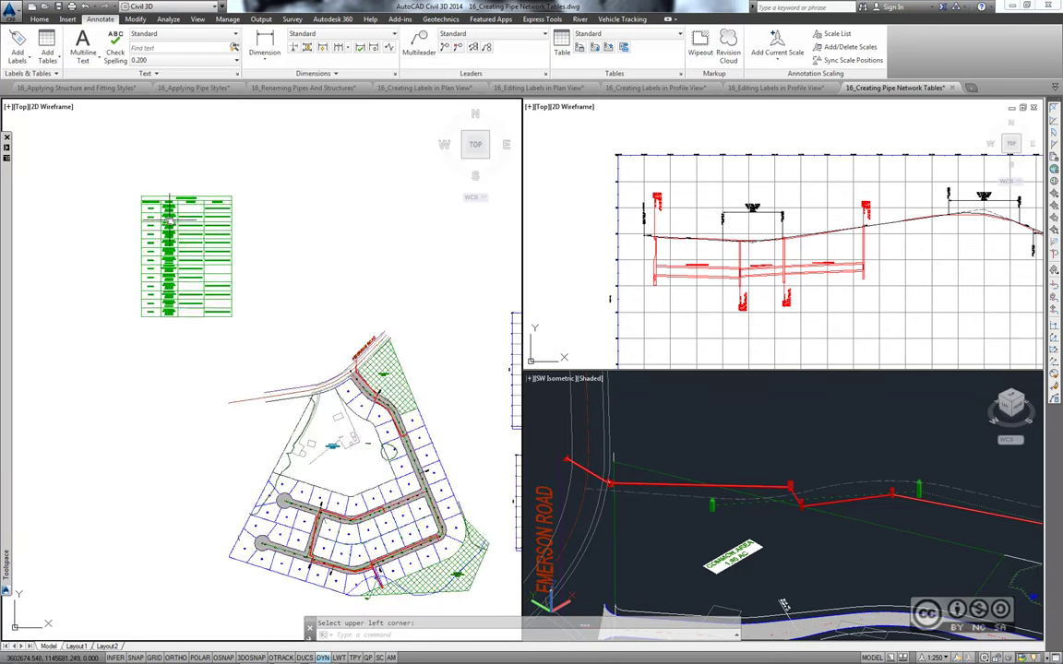
{"action": "scroll", "coordinate": [175, 209], "scroll_direction": "up", "scroll_amount": 5}
{"action": "scroll", "coordinate": [180, 210], "scroll_direction": "up", "scroll_amount": 2}
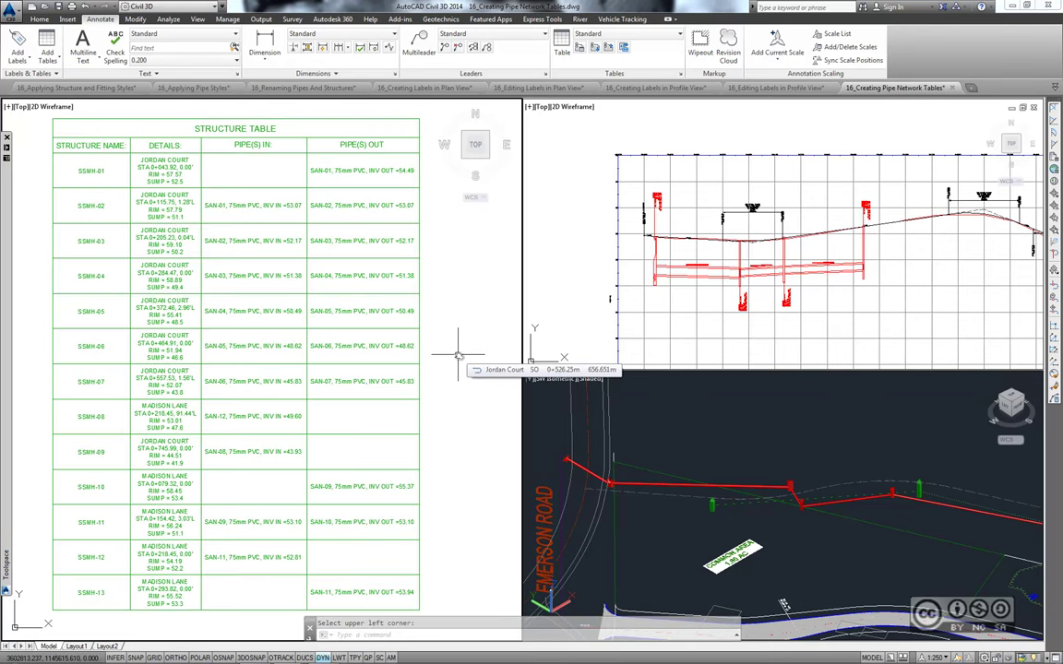
{"action": "left_click", "coordinate": [417, 318]}
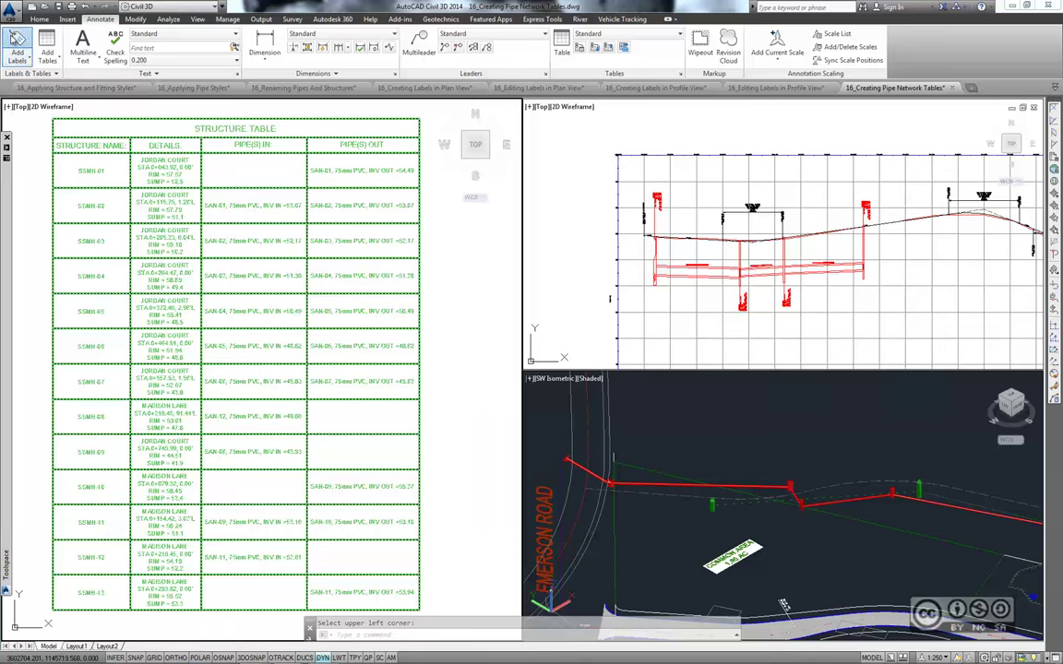
- Label the entire sanitary pipe network in plan with C-SSWR - Name Only styles
{"action": "left_click", "coordinate": [17, 46]}
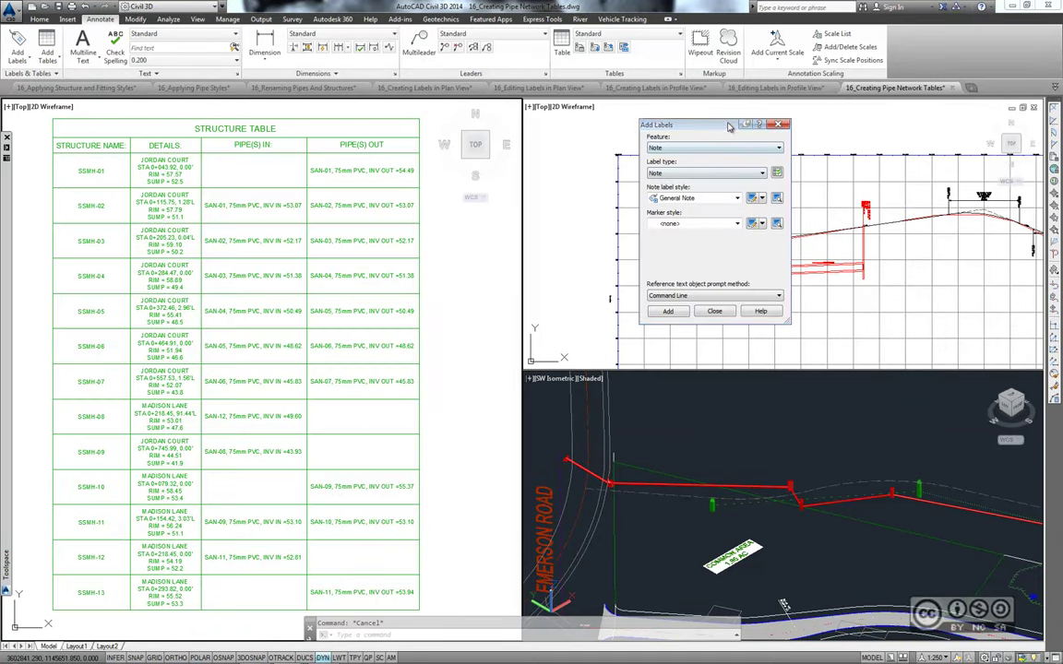
{"action": "left_click", "coordinate": [686, 148]}
{"action": "left_click", "coordinate": [687, 209]}
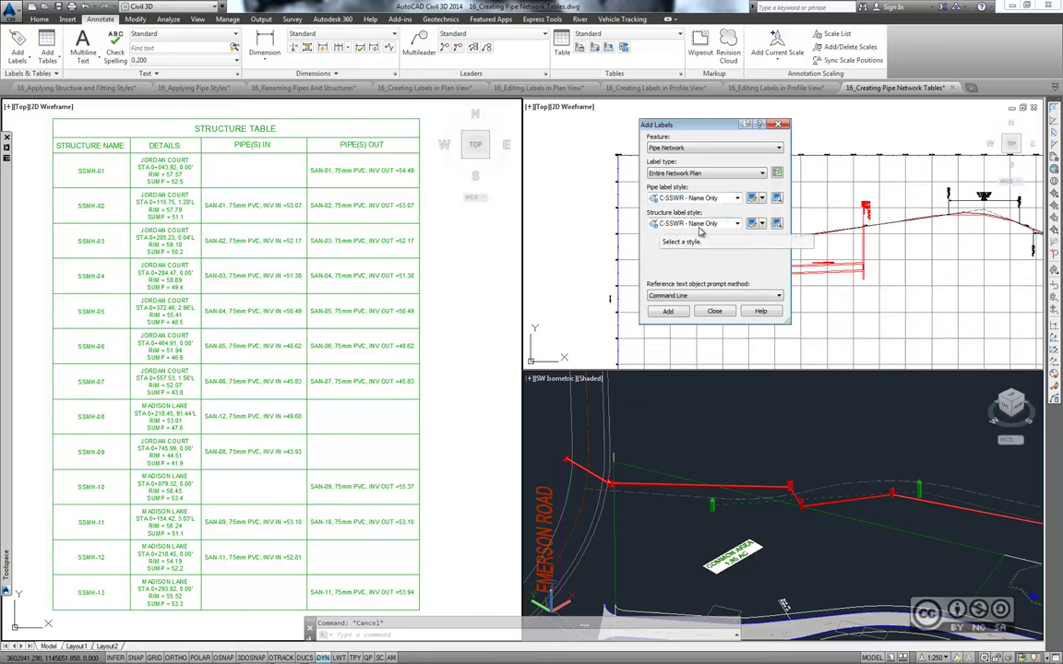
{"action": "left_click", "coordinate": [669, 313]}
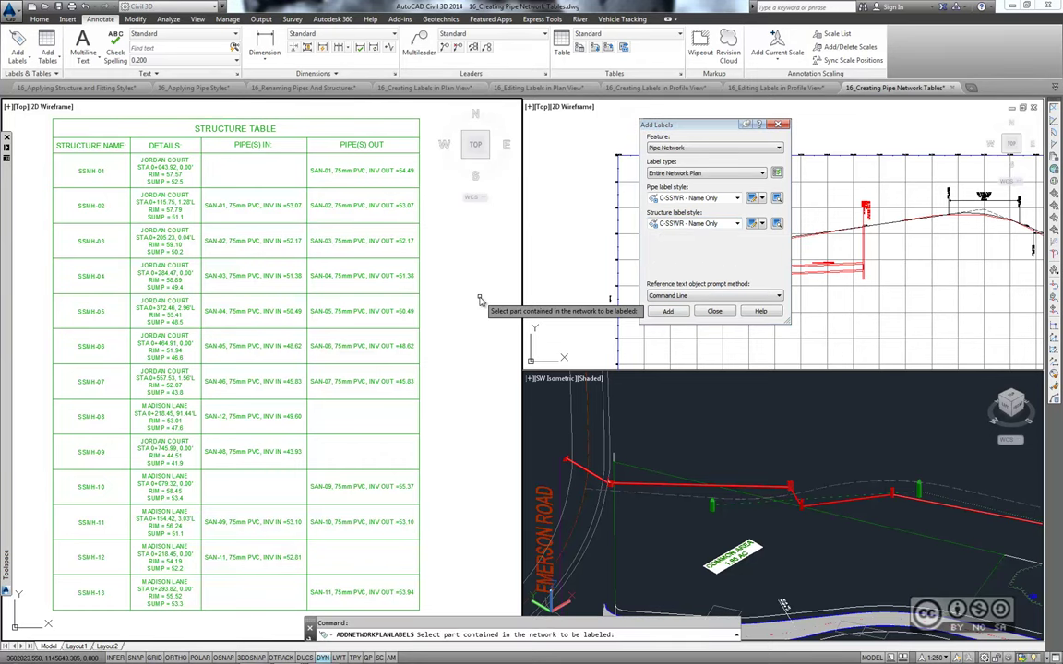
{"action": "scroll", "coordinate": [364, 321], "scroll_direction": "down", "scroll_amount": 3}
{"action": "scroll", "coordinate": [364, 321], "scroll_direction": "down", "scroll_amount": 3}
{"action": "scroll", "coordinate": [259, 247], "scroll_direction": "up", "scroll_amount": 5}
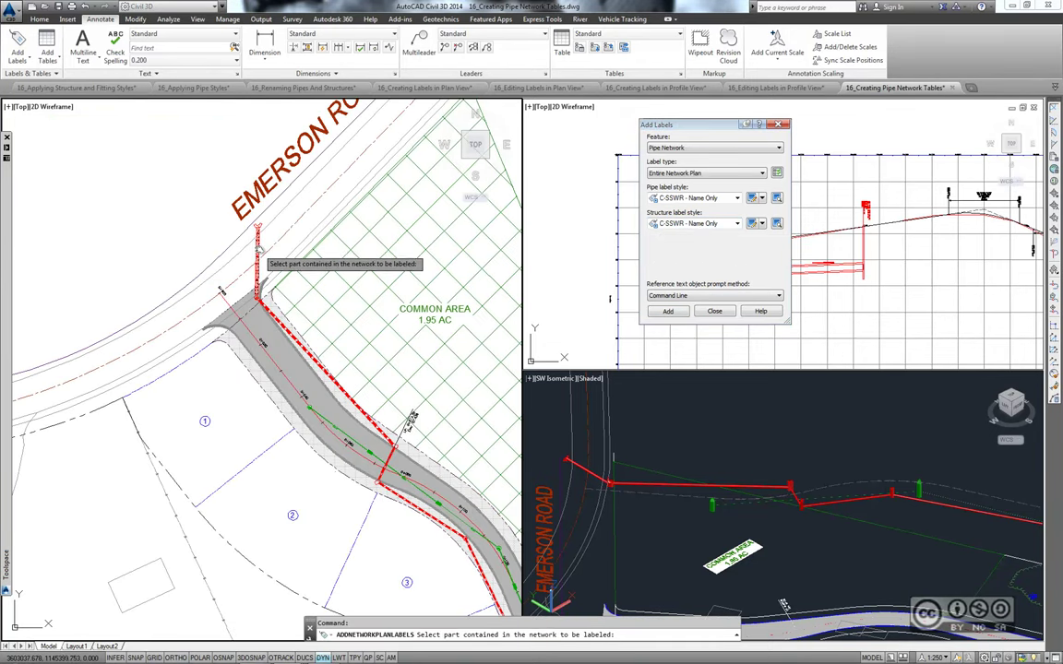
{"action": "scroll", "coordinate": [259, 248], "scroll_direction": "up", "scroll_amount": 2}
{"action": "scroll", "coordinate": [274, 302], "scroll_direction": "up", "scroll_amount": 2}
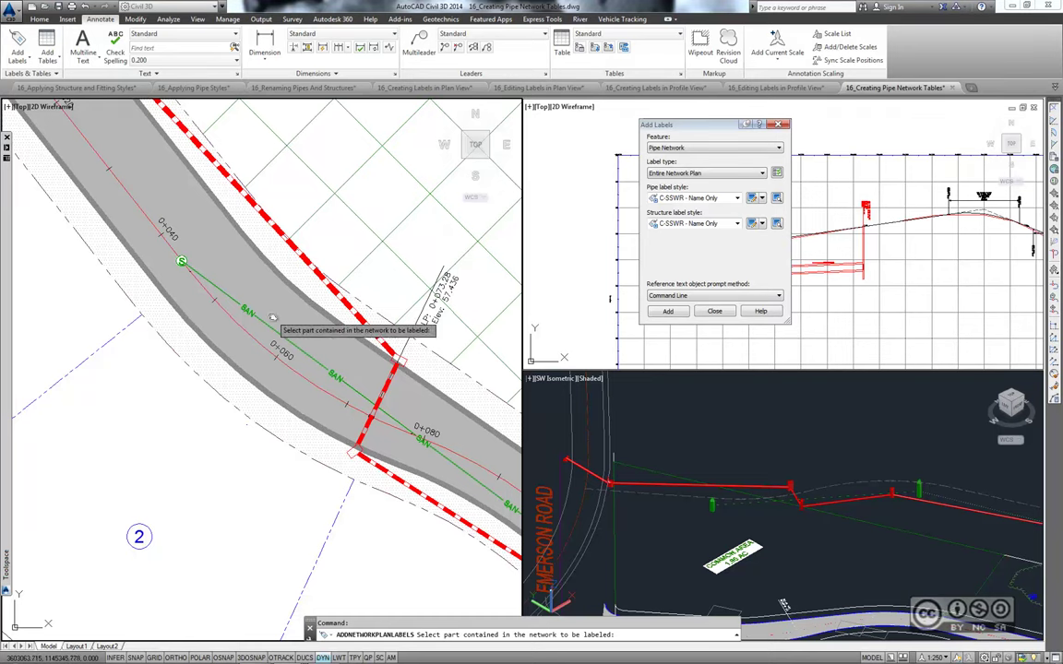
{"action": "left_click", "coordinate": [267, 327]}
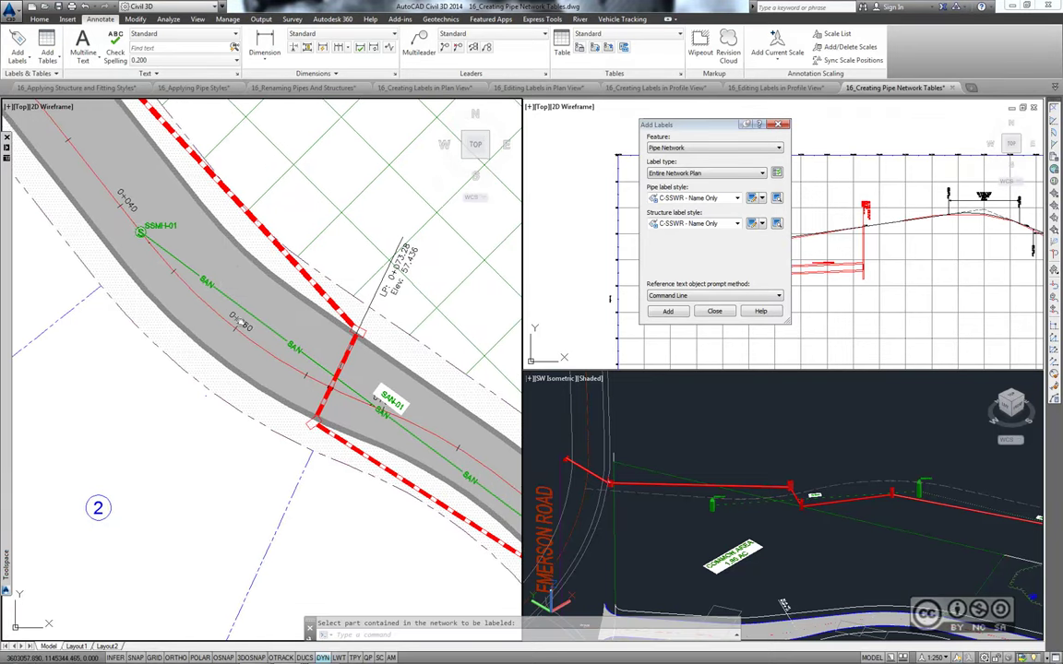
- Move the SSMH-01 and SSMH-05 labels off their structures
{"action": "middle_click_drag", "start_coordinate": [178, 259], "coordinate": [246, 294]}
{"action": "left_click", "coordinate": [234, 263]}
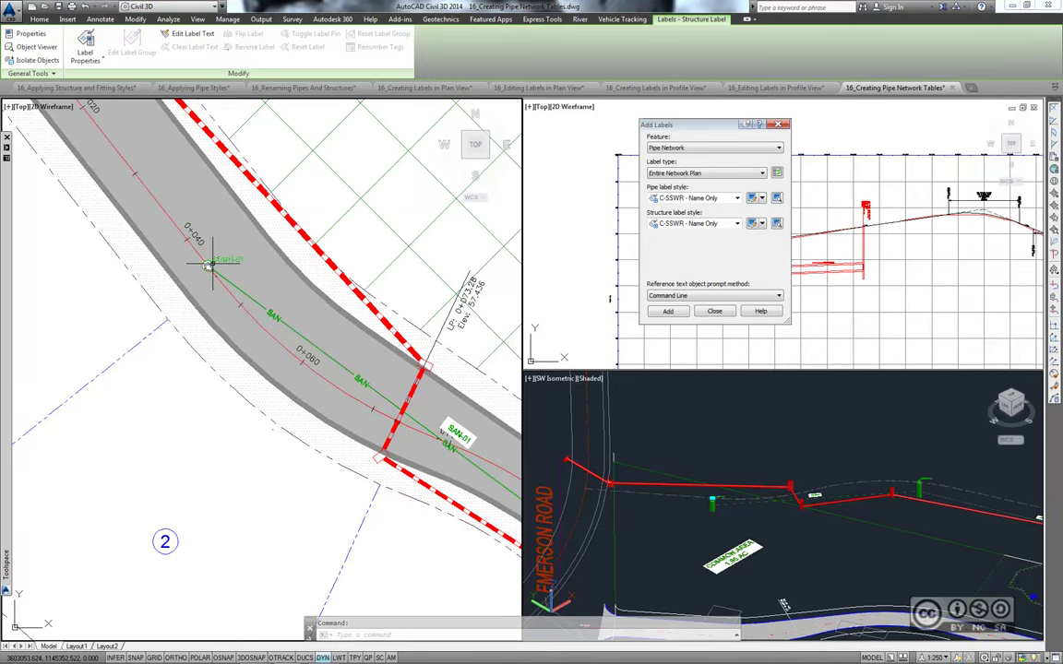
{"action": "left_click_drag", "start_coordinate": [233, 263], "coordinate": [148, 304]}
{"action": "key", "text": "Escape"}
{"action": "mouse_move", "coordinate": [398, 502]}
{"action": "middle_mouse_down"}
{"action": "mouse_move", "coordinate": [257, 409]}
{"action": "mouse_move", "coordinate": [332, 304]}
{"action": "middle_mouse_up"}
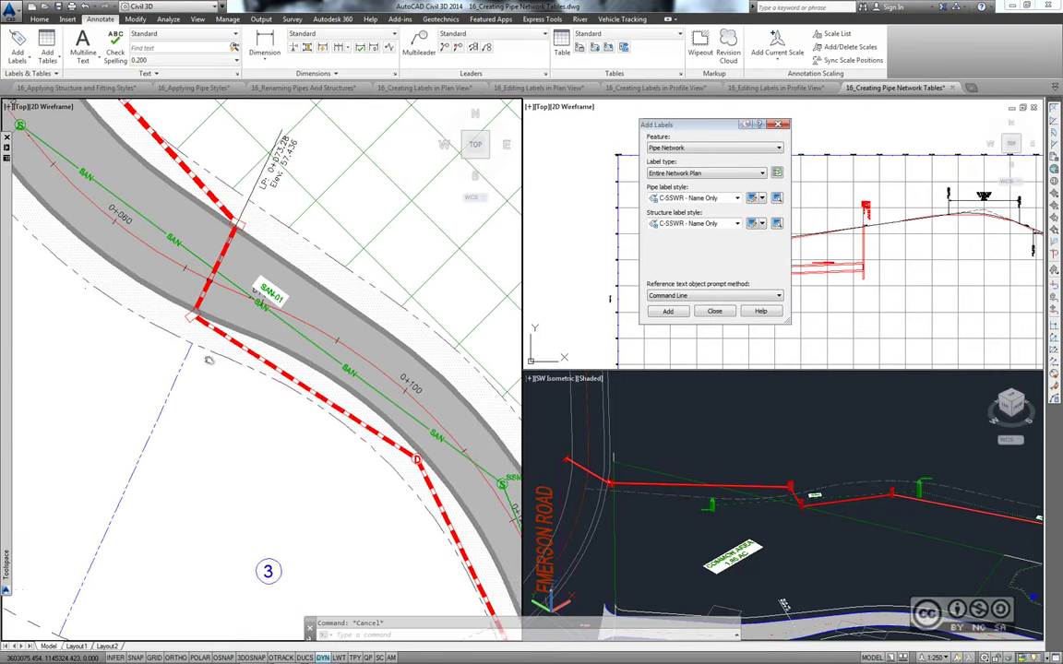
{"action": "left_click", "coordinate": [332, 304]}
{"action": "left_click", "coordinate": [350, 205]}
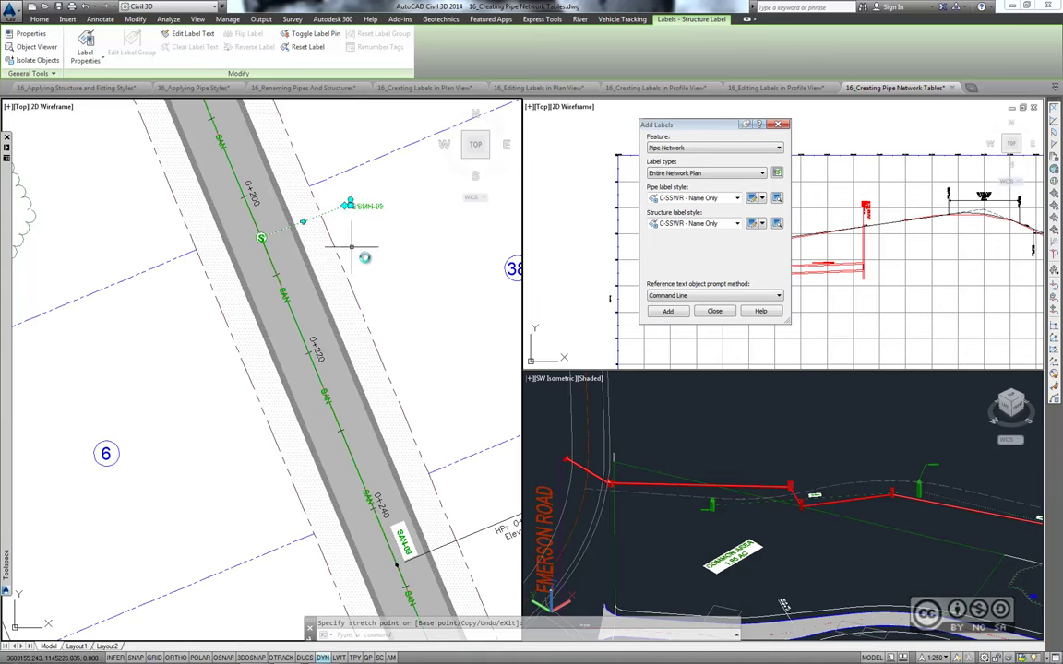
{"action": "left_click", "coordinate": [356, 208]}
{"action": "key", "text": "Escape"}
{"action": "middle_click_drag", "start_coordinate": [423, 517], "coordinate": [441, 358]}
{"action": "scroll", "coordinate": [441, 358], "scroll_direction": "down", "scroll_amount": 2}
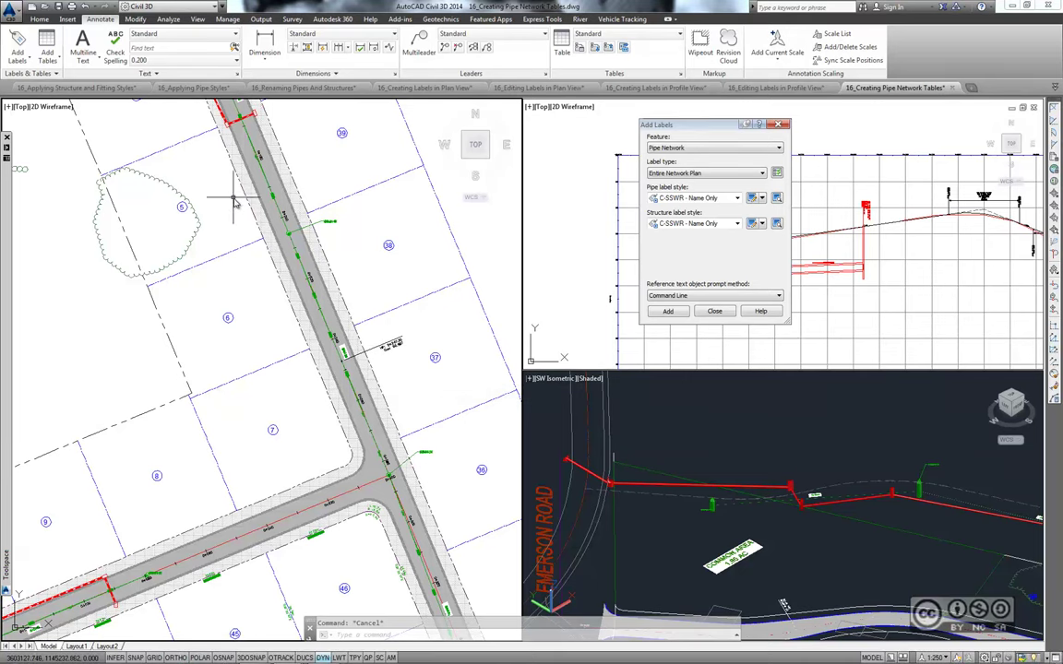
{"action": "middle_click_drag", "start_coordinate": [233, 202], "coordinate": [199, 267]}
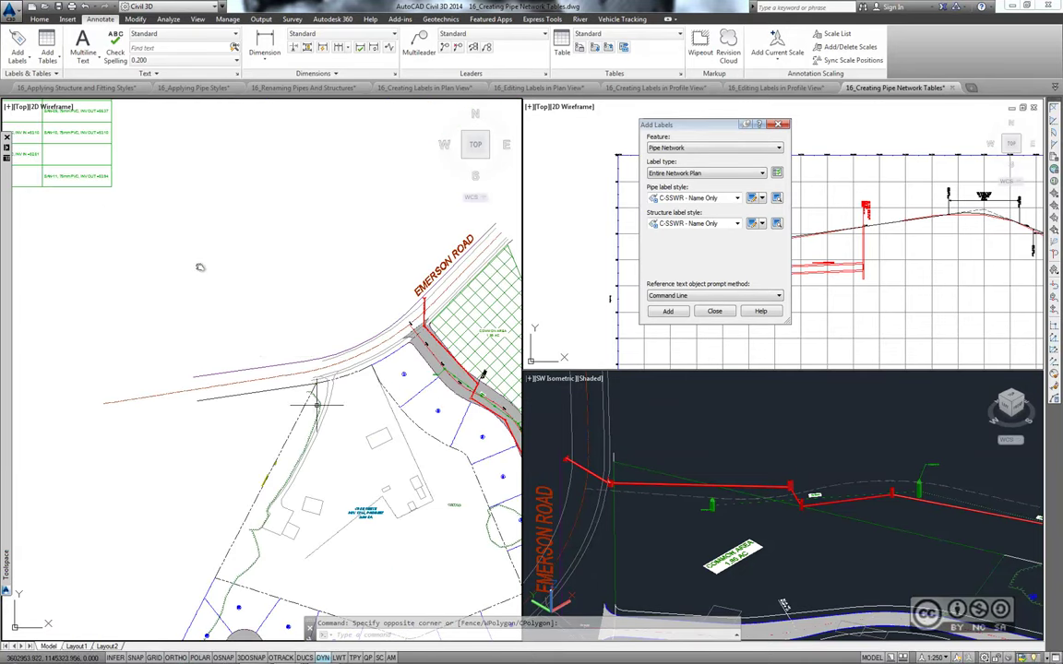
{"action": "scroll", "coordinate": [199, 268], "scroll_direction": "up", "scroll_amount": 3}
{"action": "scroll", "coordinate": [59, 213], "scroll_direction": "up", "scroll_amount": 2}
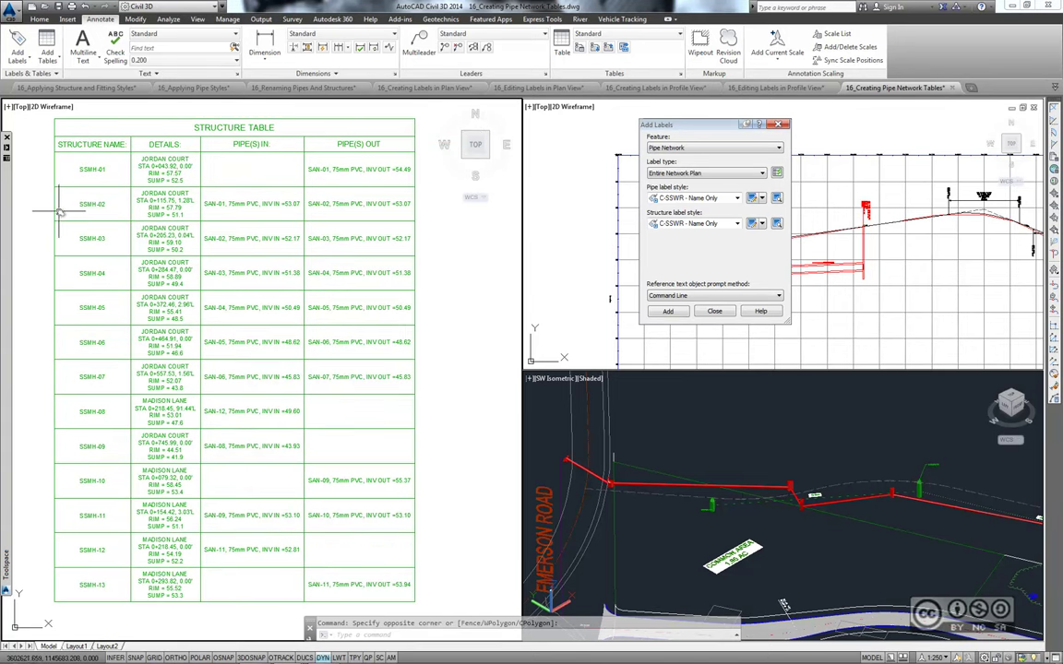
{"action": "left_click", "coordinate": [68, 120]}
{"action": "scroll", "coordinate": [420, 350], "scroll_direction": "down", "scroll_amount": 4}
{"action": "middle_click_drag", "start_coordinate": [408, 351], "coordinate": [285, 304]}
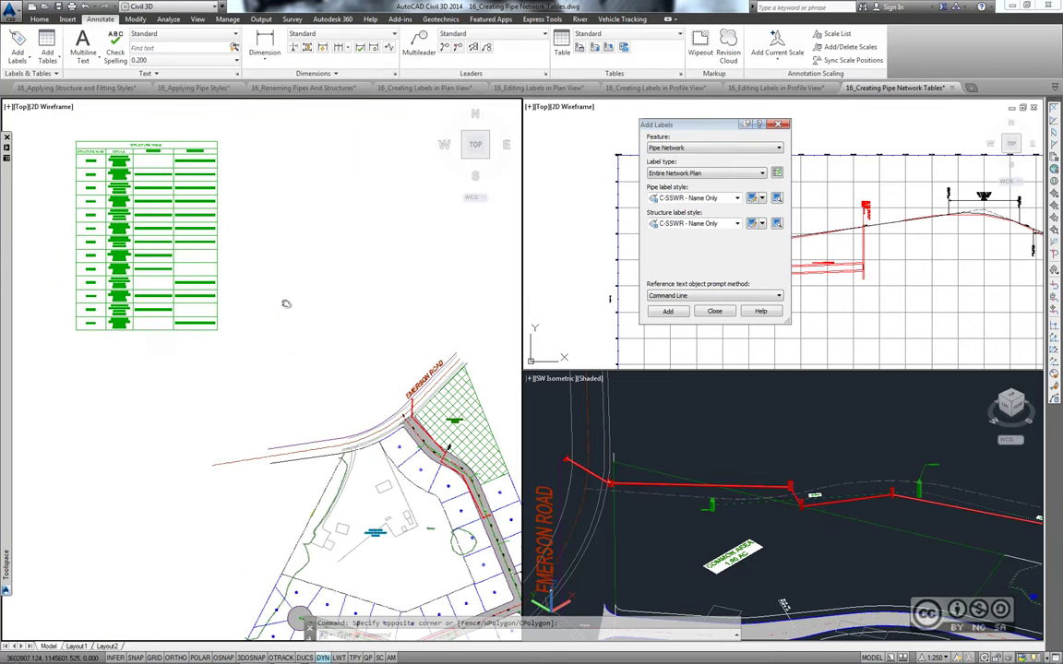
{"action": "scroll", "coordinate": [295, 295], "scroll_direction": "up", "scroll_amount": 2}
{"action": "scroll", "coordinate": [295, 276], "scroll_direction": "up", "scroll_amount": 2}
{"action": "scroll", "coordinate": [297, 240], "scroll_direction": "up", "scroll_amount": 2}
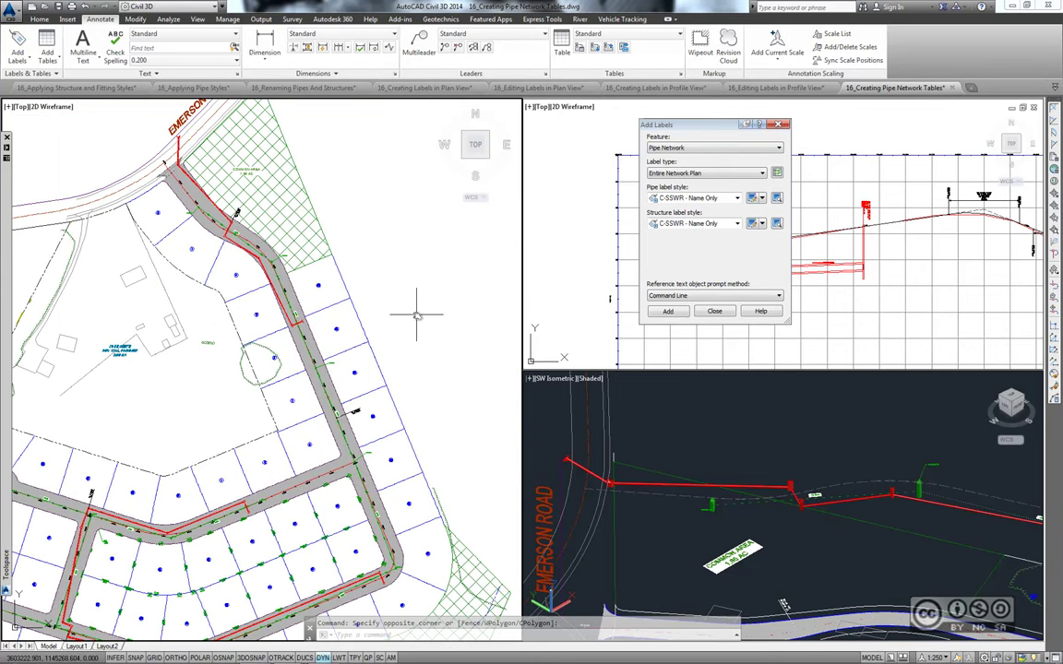